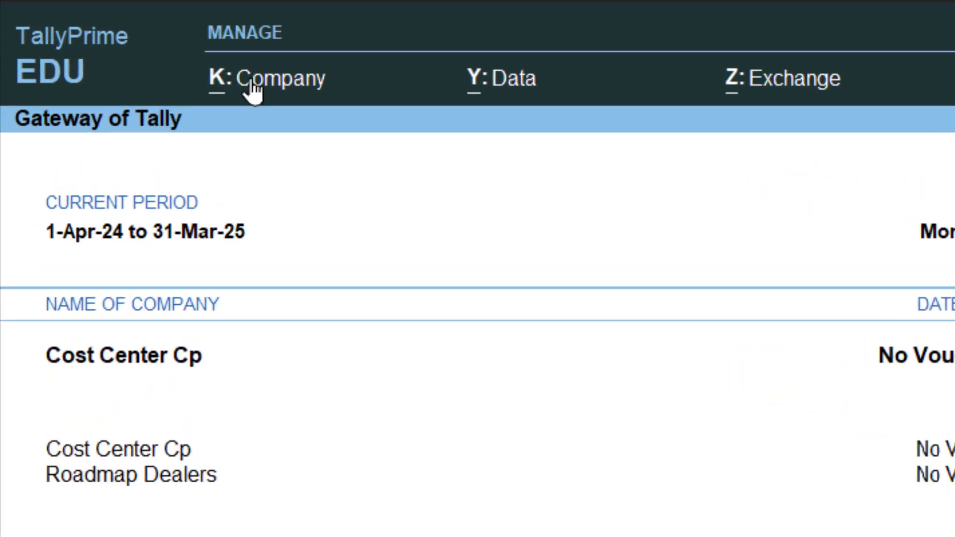
Open the company features settings for Cost Center Cp.
{"action": "left_click", "coordinate": [287, 100]}
{"action": "key", "text": "Down"}
{"action": "key", "text": "Down"}
{"action": "key", "text": "Down"}
{"action": "key", "text": "Down"}
{"action": "key", "text": "Down"}
{"action": "key", "text": "Down"}
{"action": "key", "text": "Down"}
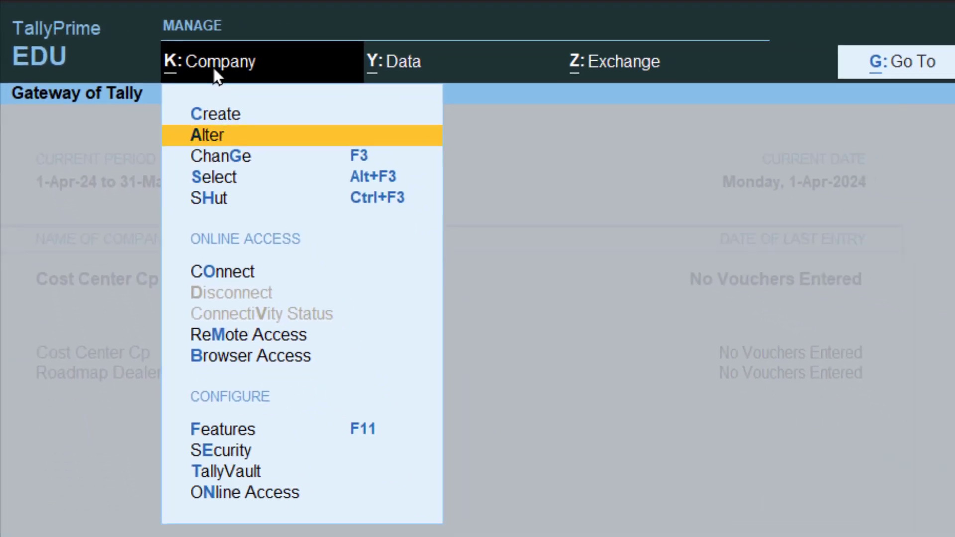
{"action": "key", "text": "Down"}
{"action": "key", "text": "Down"}
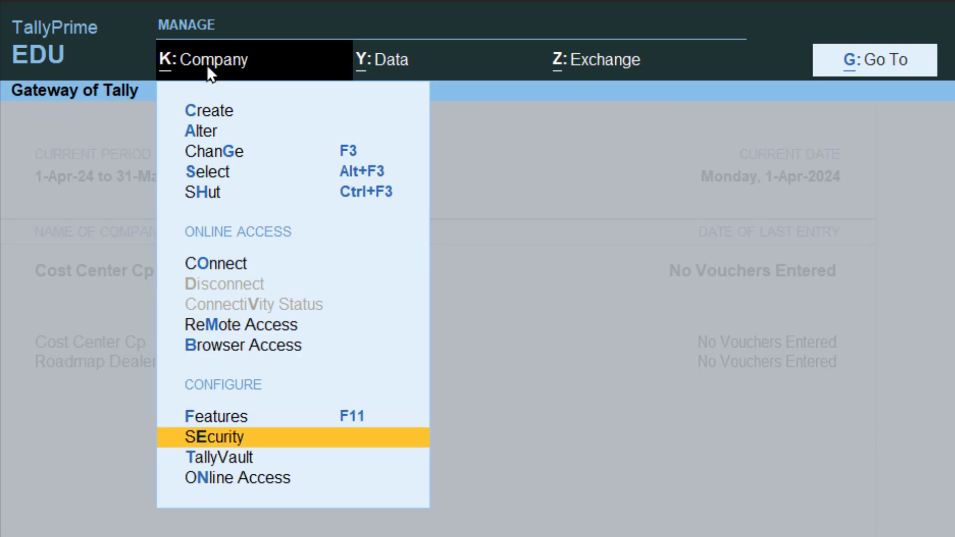
{"action": "key", "text": "Up"}
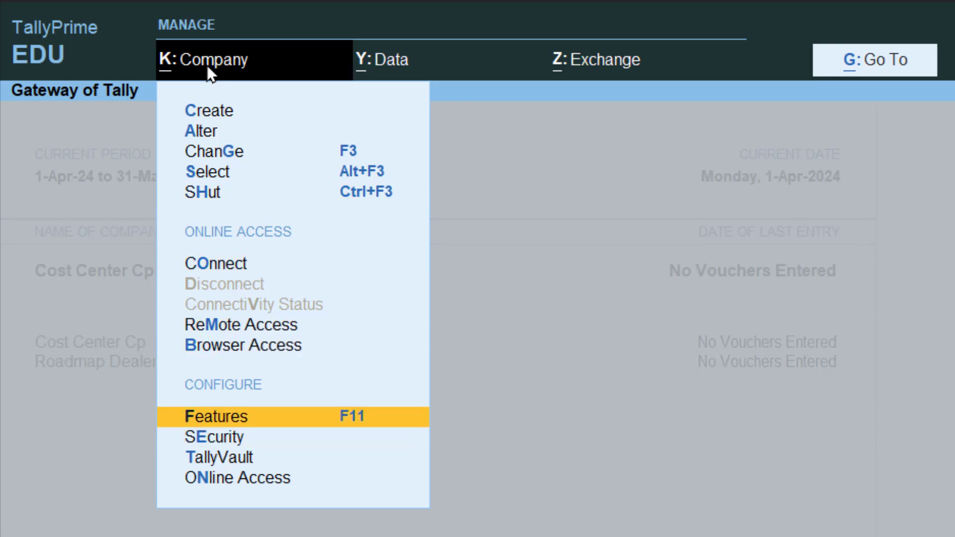
{"action": "key", "text": "Return"}
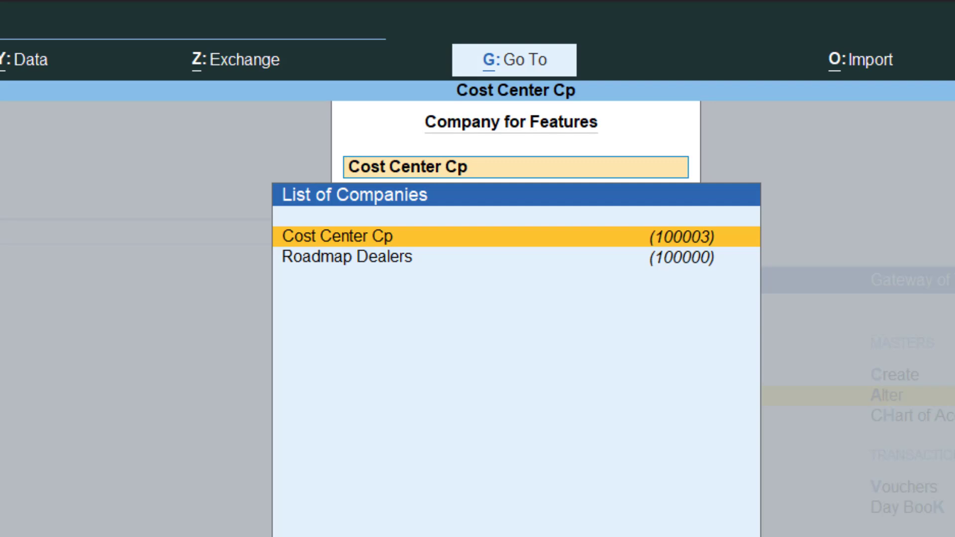
{"action": "key", "text": "Return"}
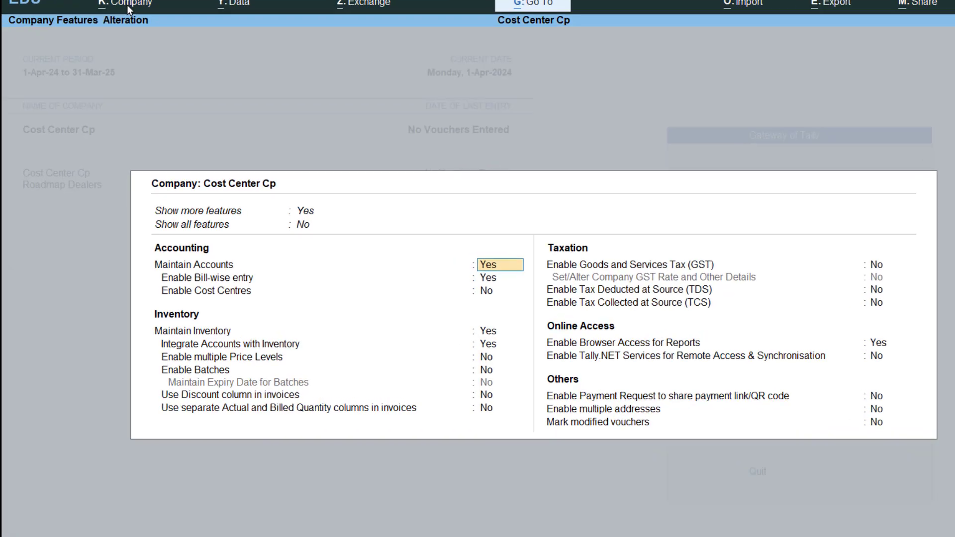
Set Enable Cost Centres to Yes for the company and save the features.
{"action": "key", "text": "Return"}
{"action": "key", "text": "Return"}
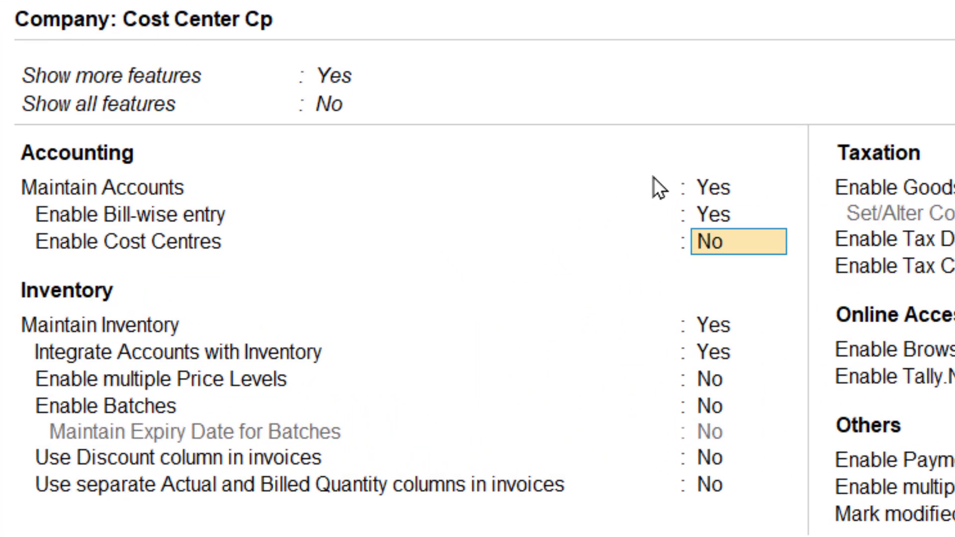
{"action": "type", "text": "y"}
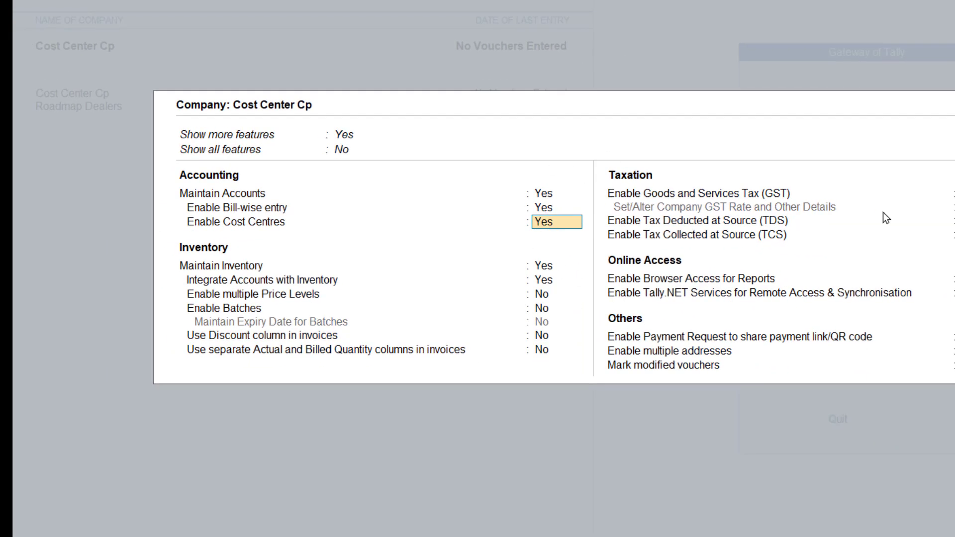
{"action": "key", "text": "ctrl+a"}
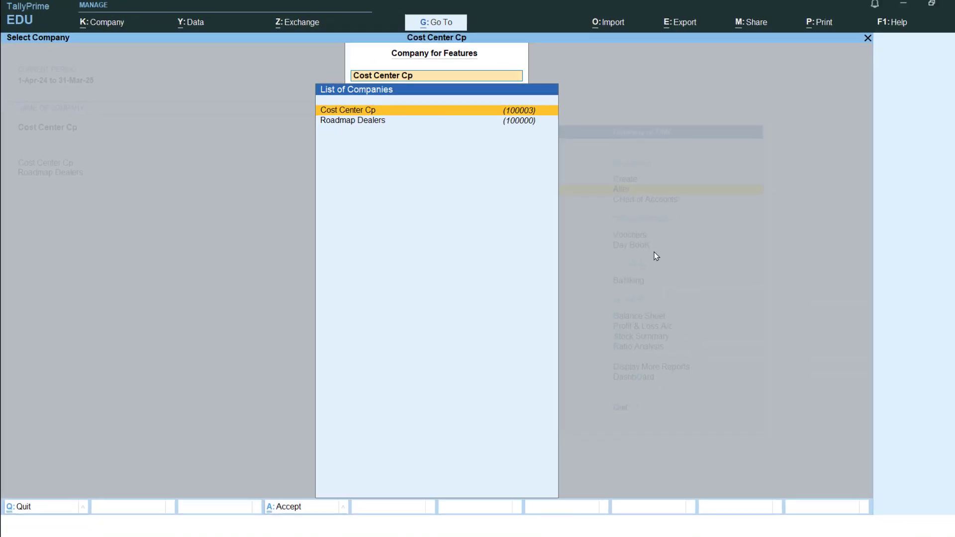
{"action": "key", "text": "Escape"}
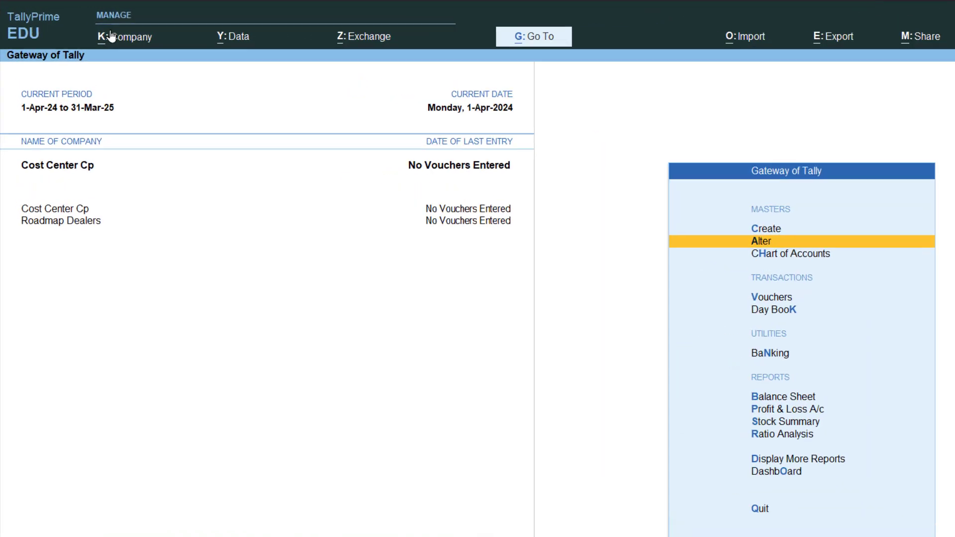
Shut the Roadmap Dealers company.
{"action": "left_click", "coordinate": [111, 37]}
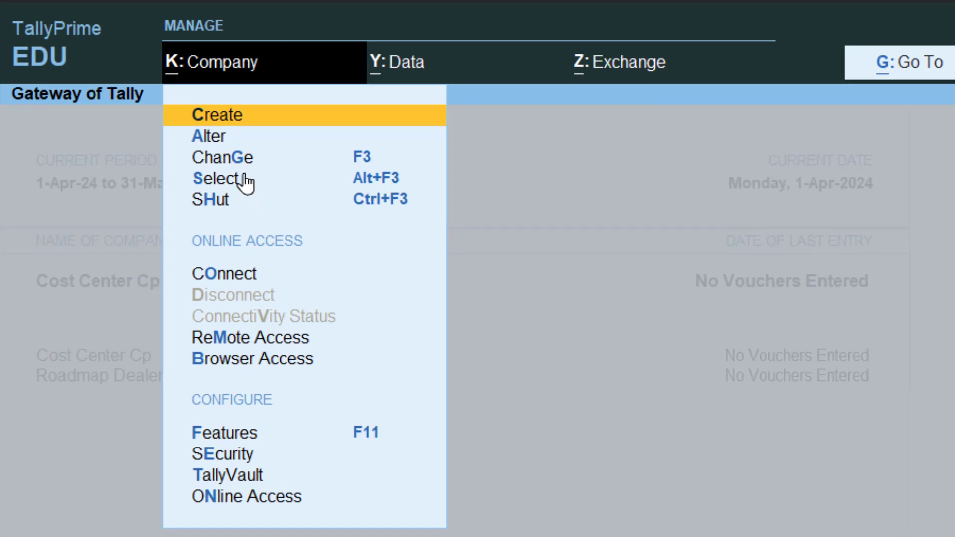
{"action": "left_click", "coordinate": [232, 200]}
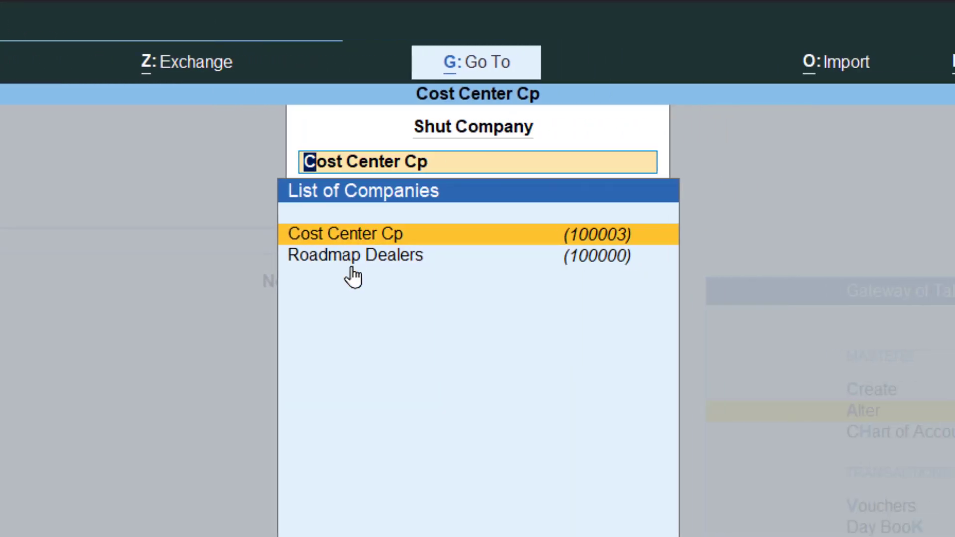
{"action": "left_click", "coordinate": [360, 260]}
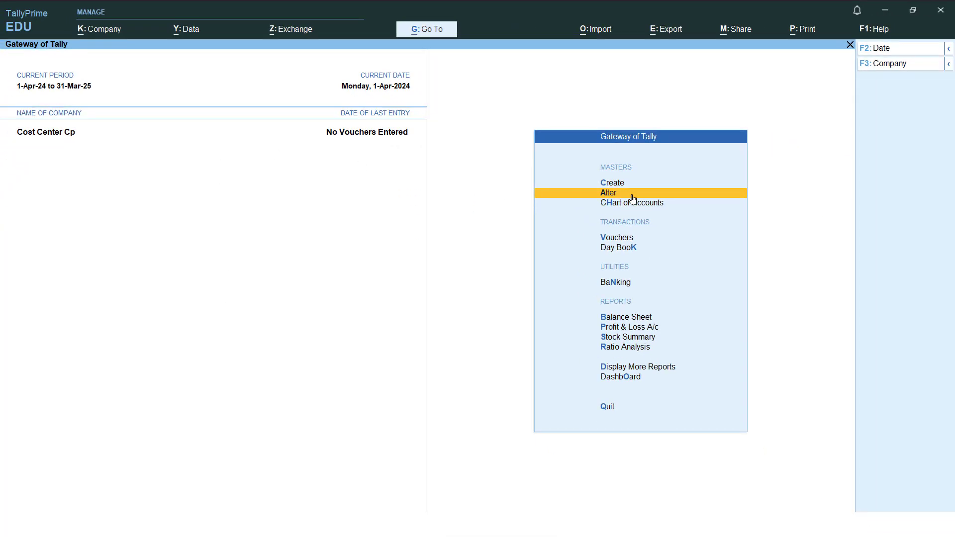
{"action": "key", "text": "c"}
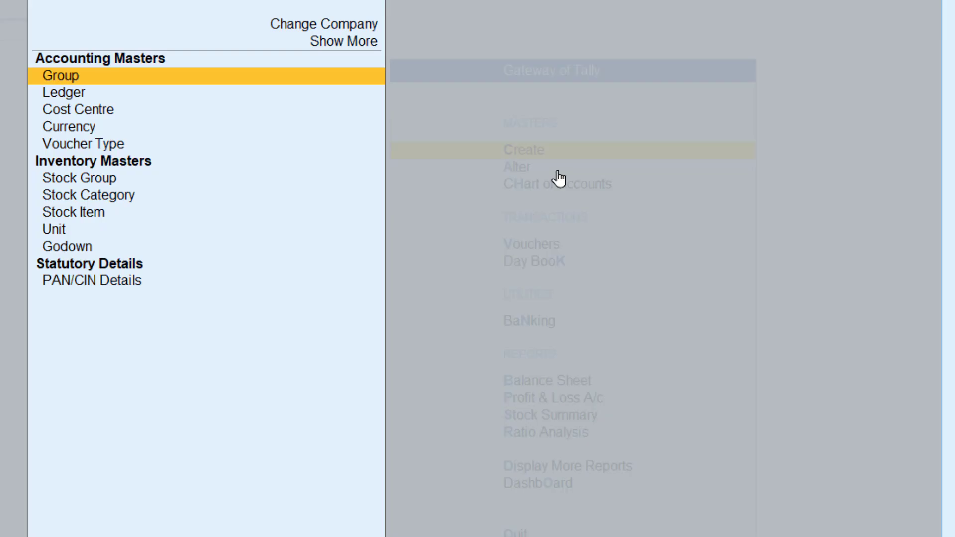
{"action": "key", "text": "Down"}
{"action": "key", "text": "Down"}
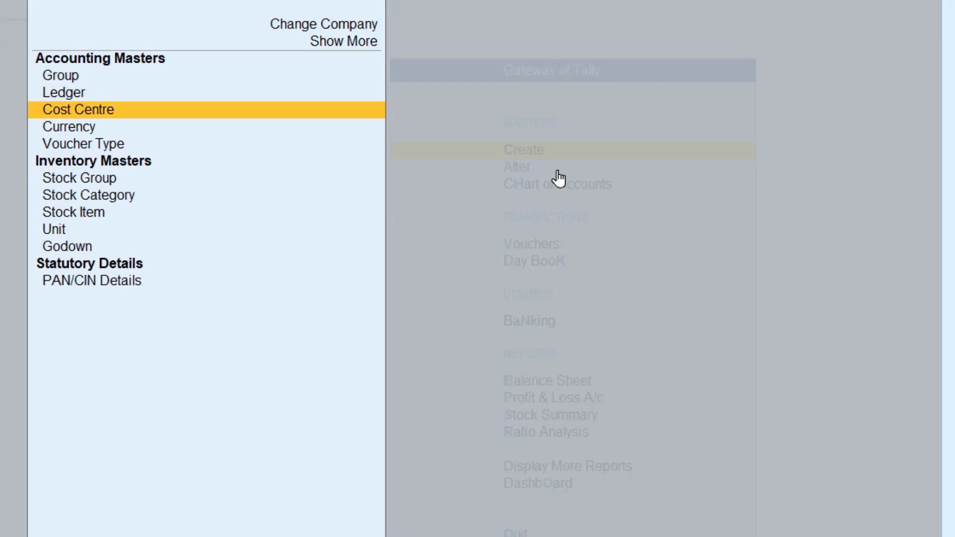
{"action": "key", "text": "Up"}
{"action": "key", "text": "Up"}
{"action": "key", "text": "Up"}
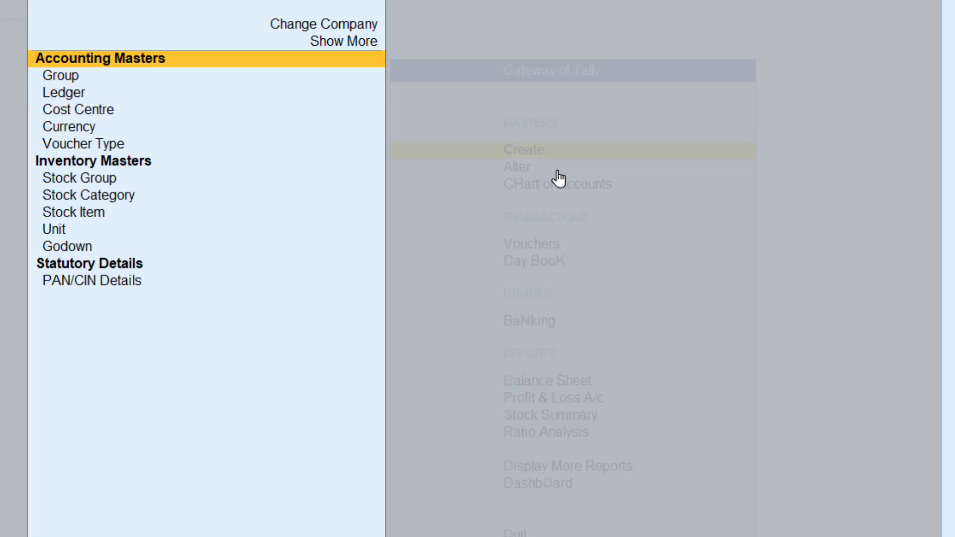
{"action": "key", "text": "Escape"}
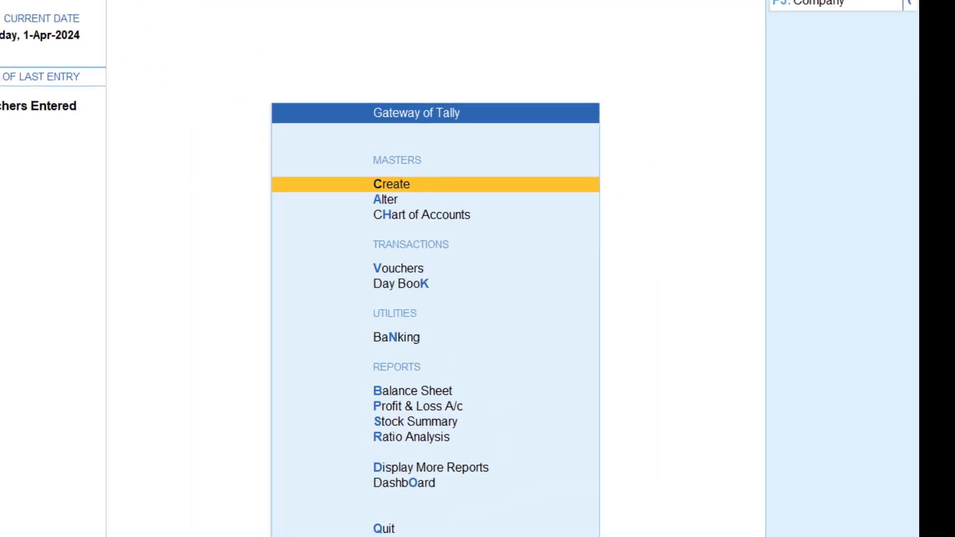
Create a cost centre named Sales Team under Primary.
{"action": "key", "text": "Return"}
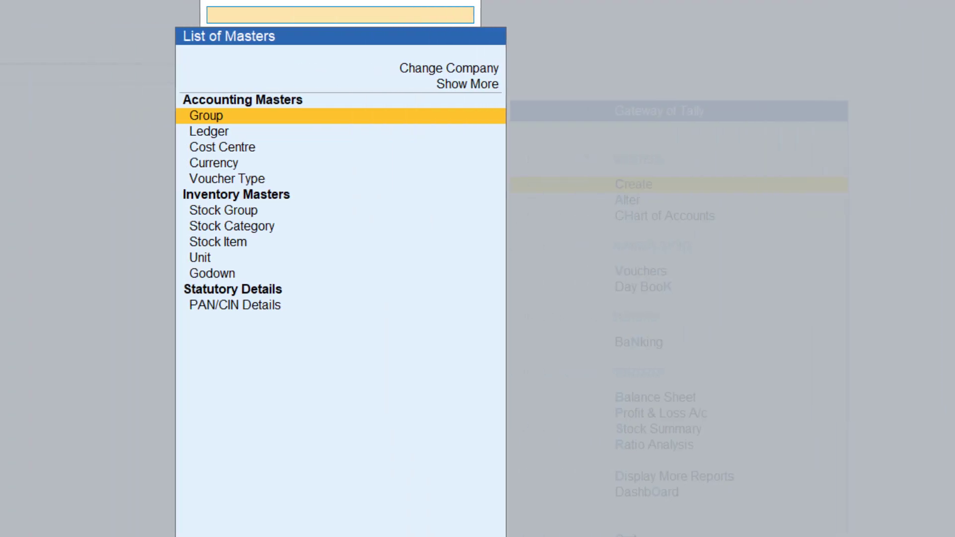
{"action": "key", "text": "Down"}
{"action": "key", "text": "Down"}
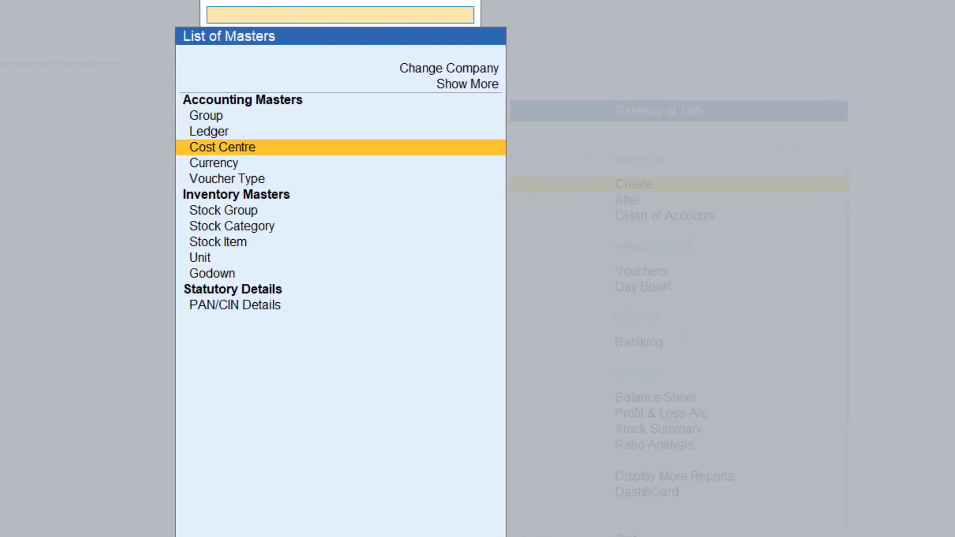
{"action": "key", "text": "Return"}
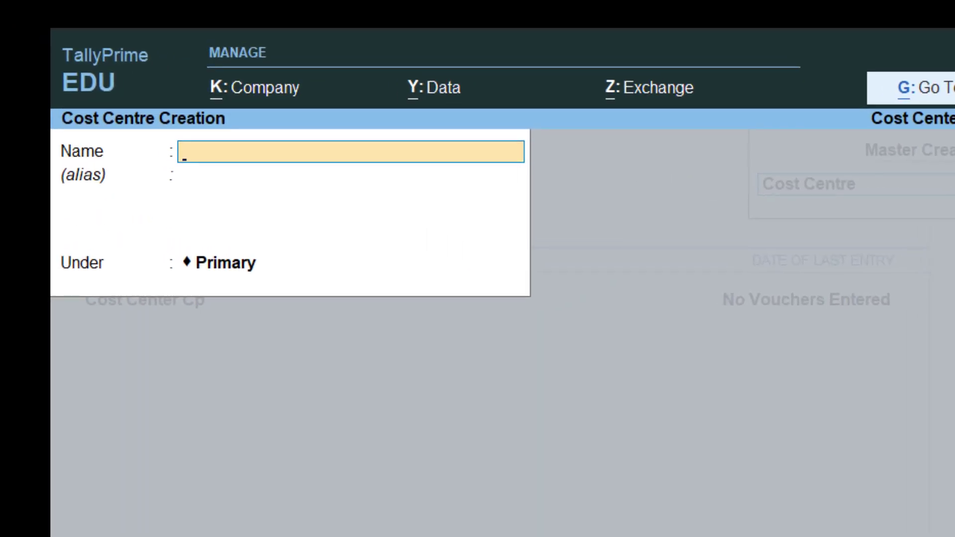
{"action": "type", "text": "Sales Team"}
{"action": "key", "text": "Return"}
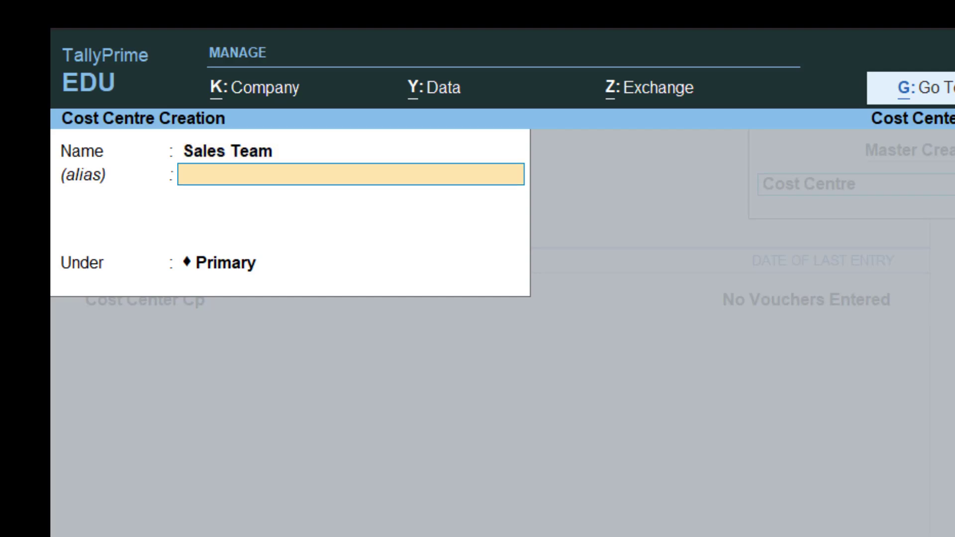
{"action": "key", "text": "Return"}
{"action": "key", "text": "Return"}
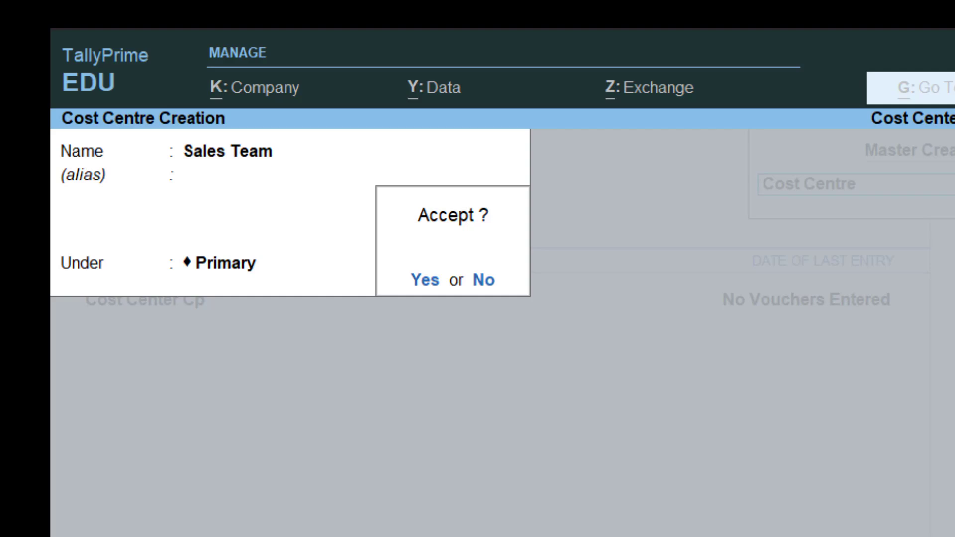
{"action": "key", "text": "Return"}
Create a second cost centre named Technical Team under Primary and return to the Gateway of Tally.
{"action": "type", "text": "Tech"}
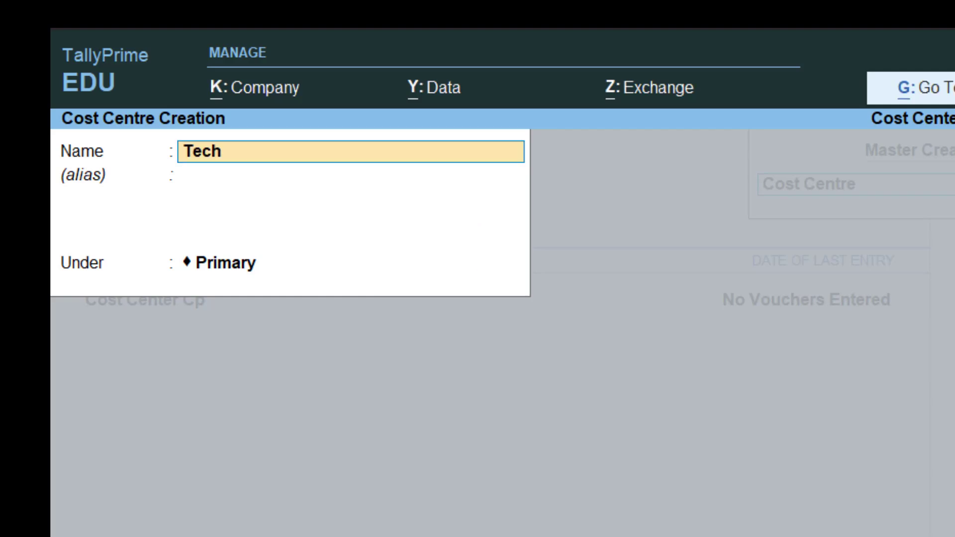
{"action": "type", "text": "nical Team"}
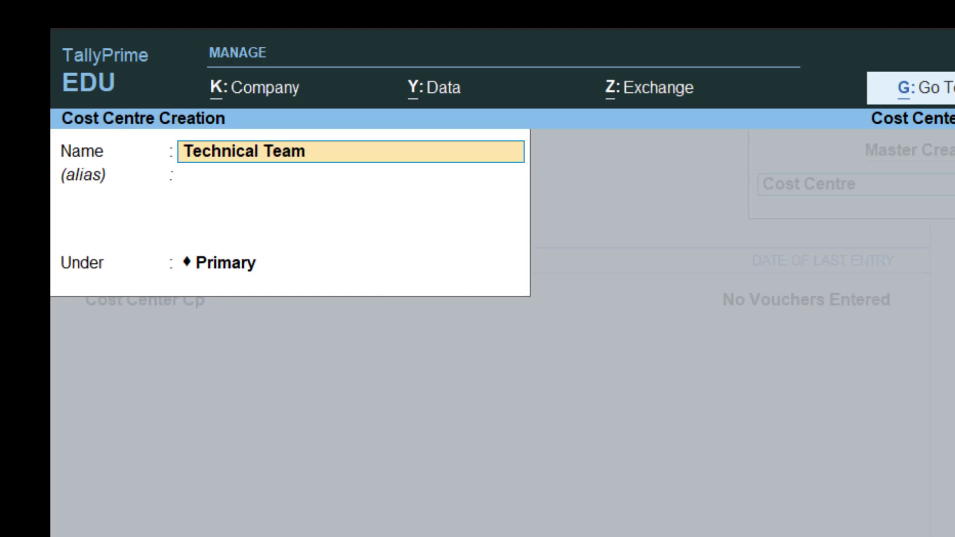
{"action": "key", "text": "Return"}
{"action": "key", "text": "Return"}
{"action": "key", "text": "Return"}
{"action": "key", "text": "Return"}
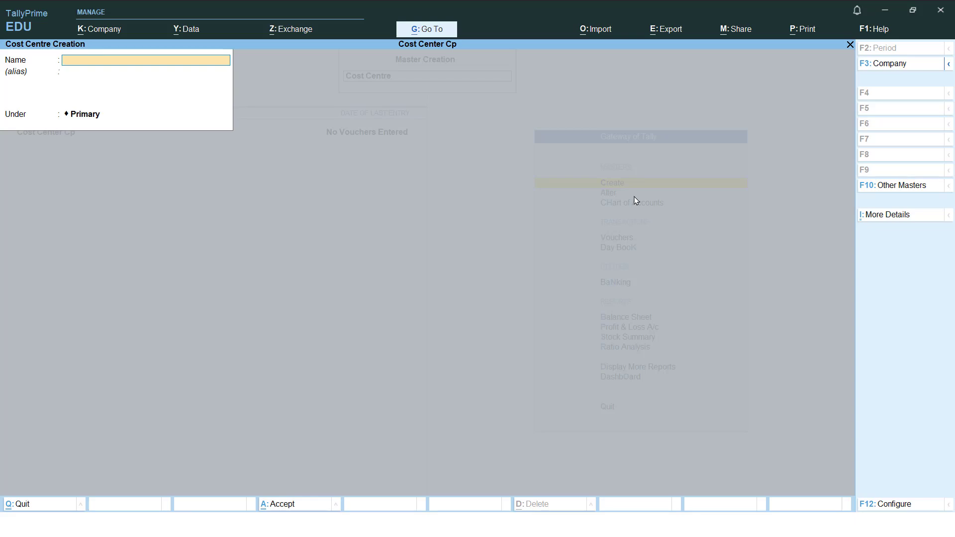
{"action": "key", "text": "Escape"}
{"action": "key", "text": "Escape"}
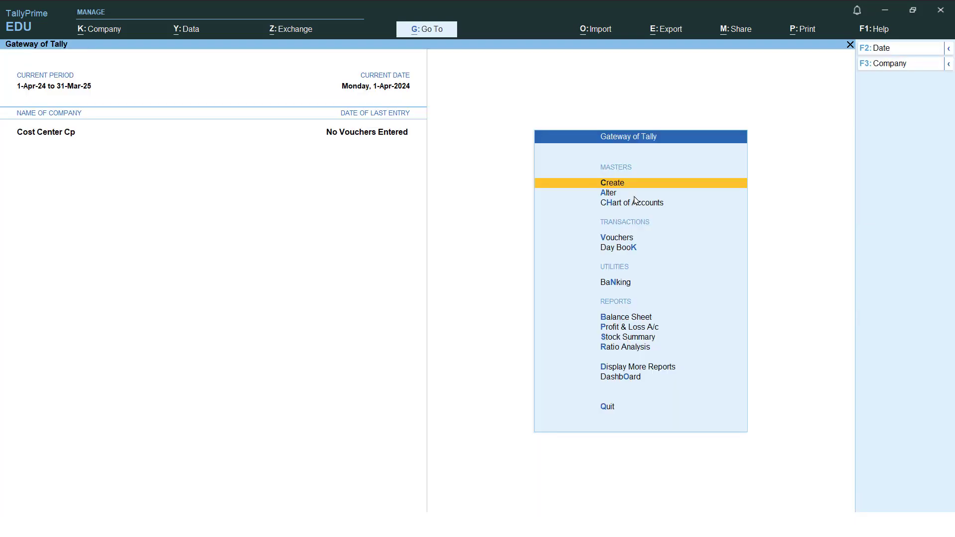
Start a multi cost centre creation for All Items from the Cost Centres list in the Chart of Accounts.
{"action": "key", "text": "Down"}
{"action": "key", "text": "Down"}
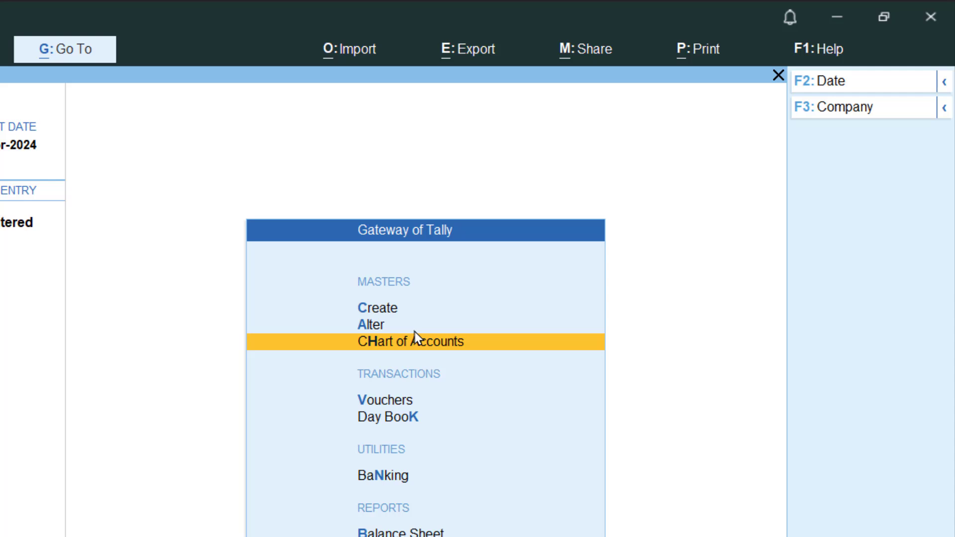
{"action": "key", "text": "Return"}
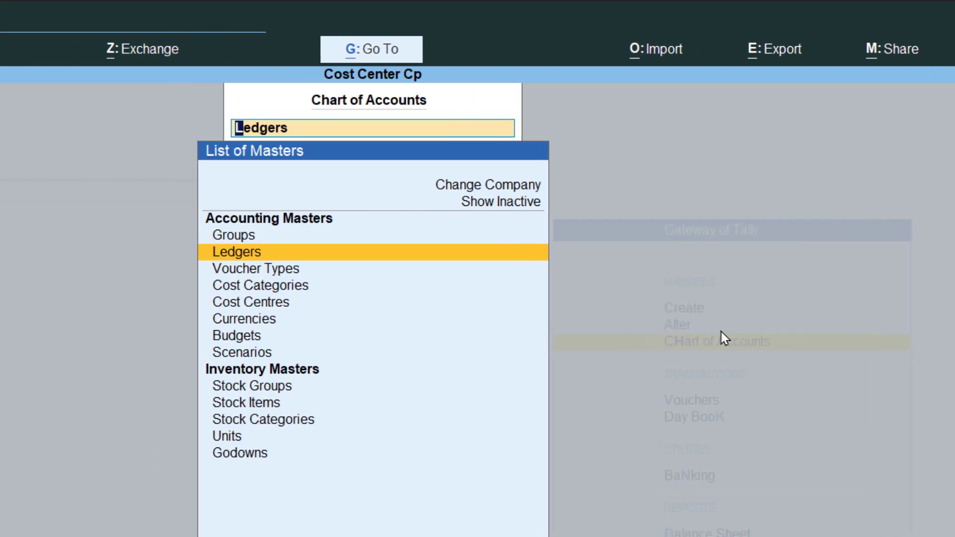
{"action": "key", "text": "Down"}
{"action": "key", "text": "Down"}
{"action": "key", "text": "Down"}
{"action": "key", "text": "Return"}
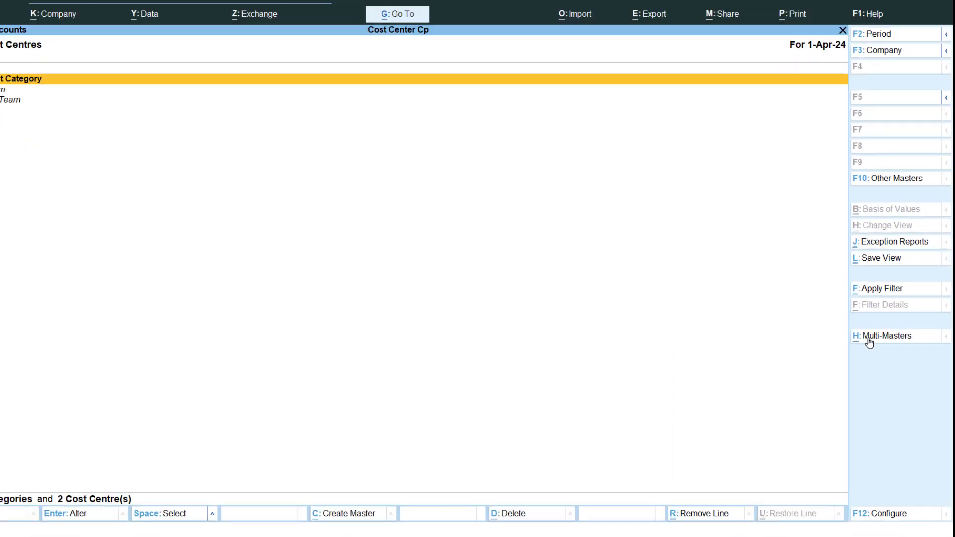
{"action": "left_click", "coordinate": [858, 303]}
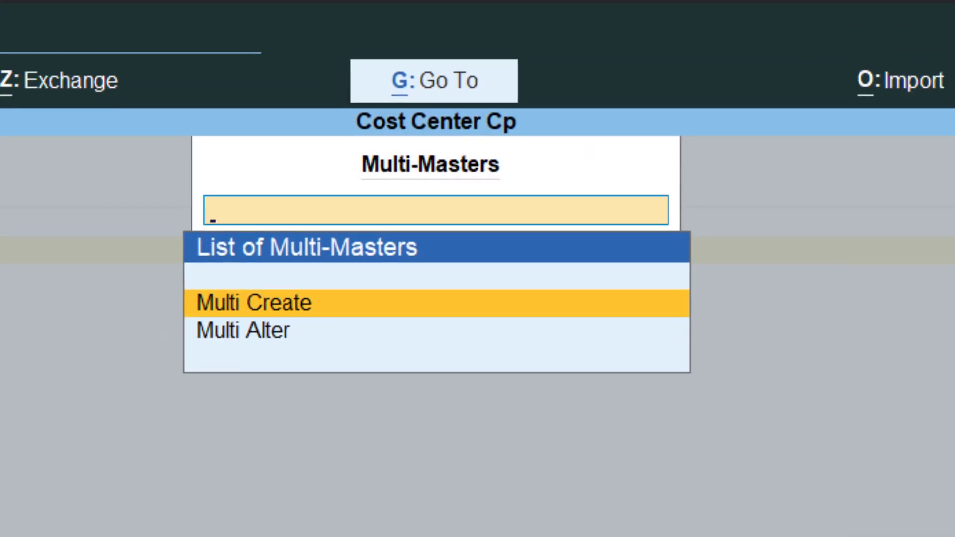
{"action": "key", "text": "Return"}
{"action": "key", "text": "Return"}
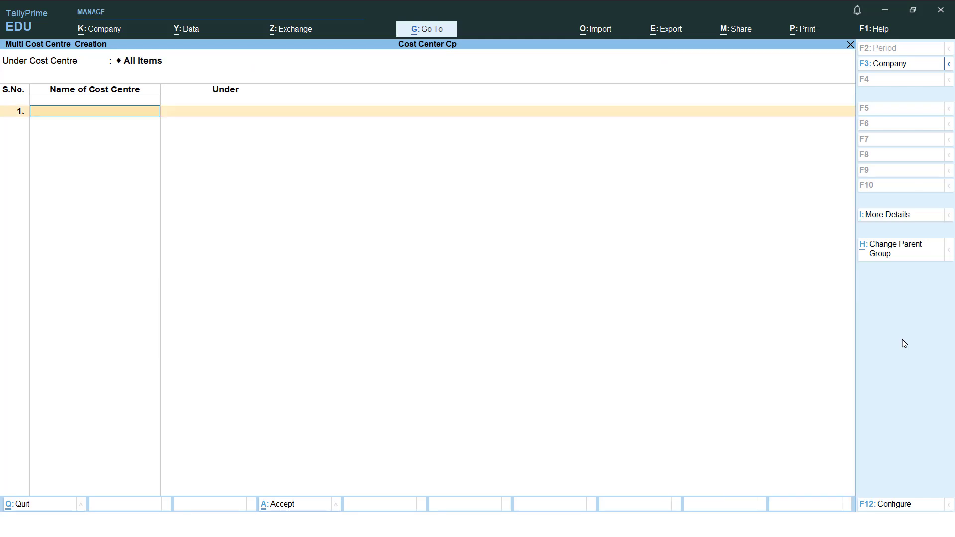
Enter the first two employees' names as cost centres, both under Sales Team.
{"action": "type", "text": "Mahe"}
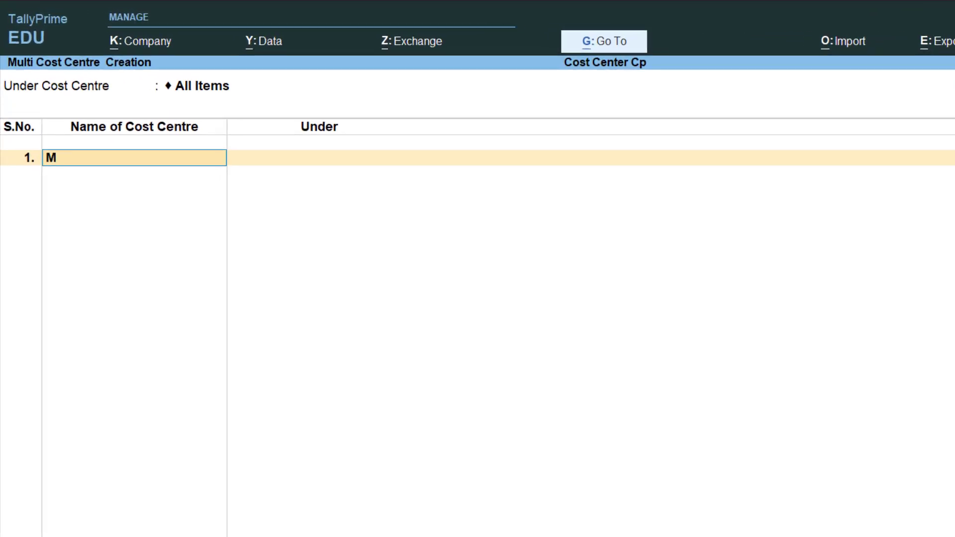
{"action": "type", "text": "ndra"}
{"action": "key", "text": "Return"}
{"action": "type", "text": "s"}
{"action": "key", "text": "Return"}
{"action": "type", "text": "Jitendra"}
{"action": "key", "text": "Return"}
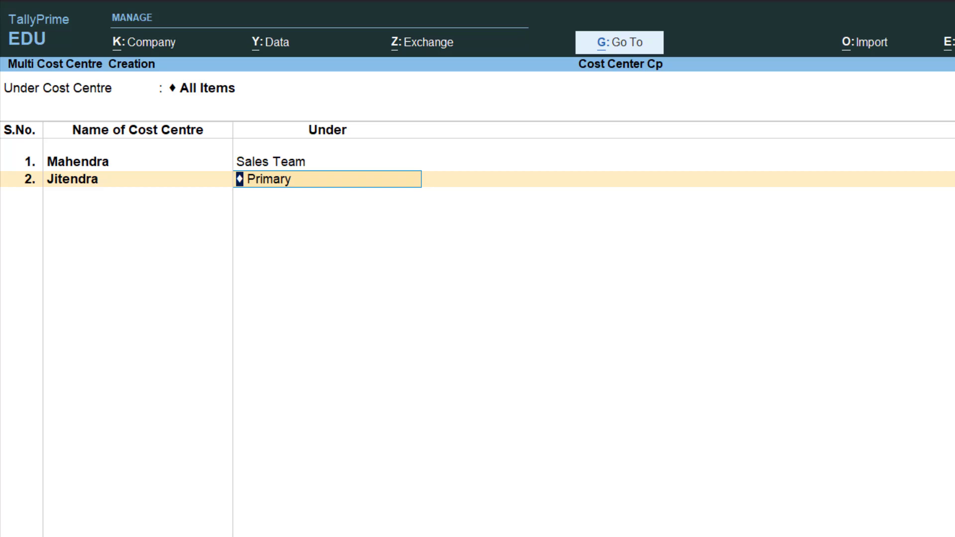
{"action": "type", "text": "s"}
{"action": "key", "text": "Return"}
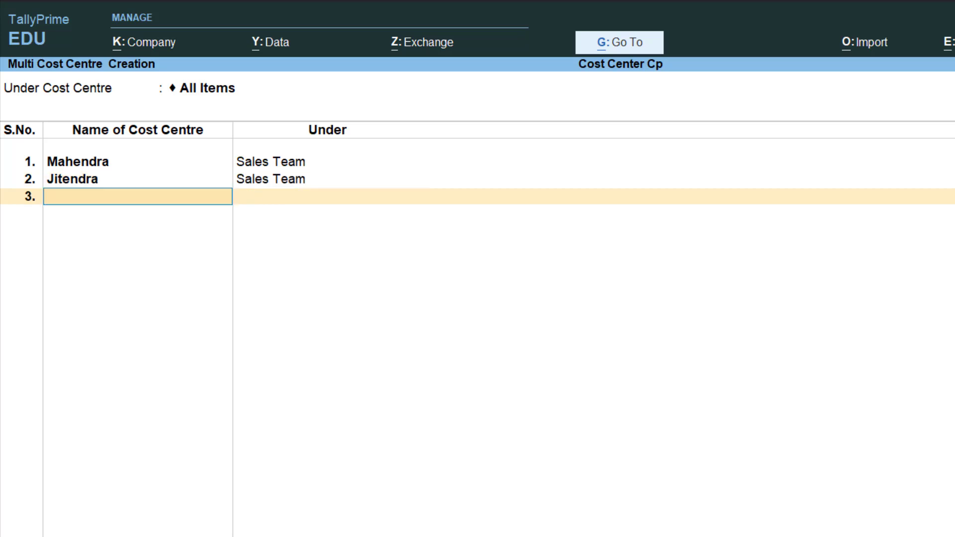
Enter the third employee's name as a cost centre under Technical Team.
{"action": "type", "text": "Prakash"}
{"action": "key", "text": "Return"}
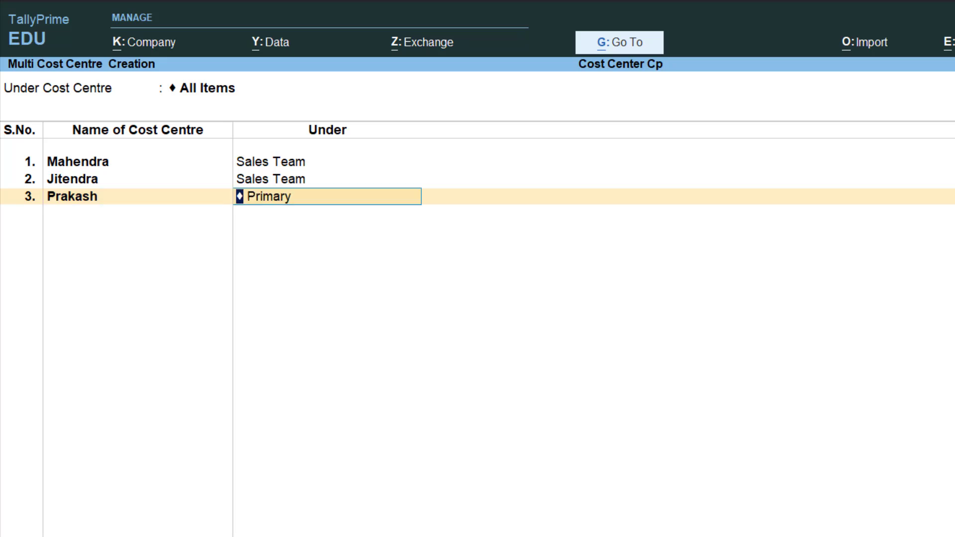
{"action": "key", "text": "Down"}
{"action": "key", "text": "Down"}
{"action": "key", "text": "Return"}
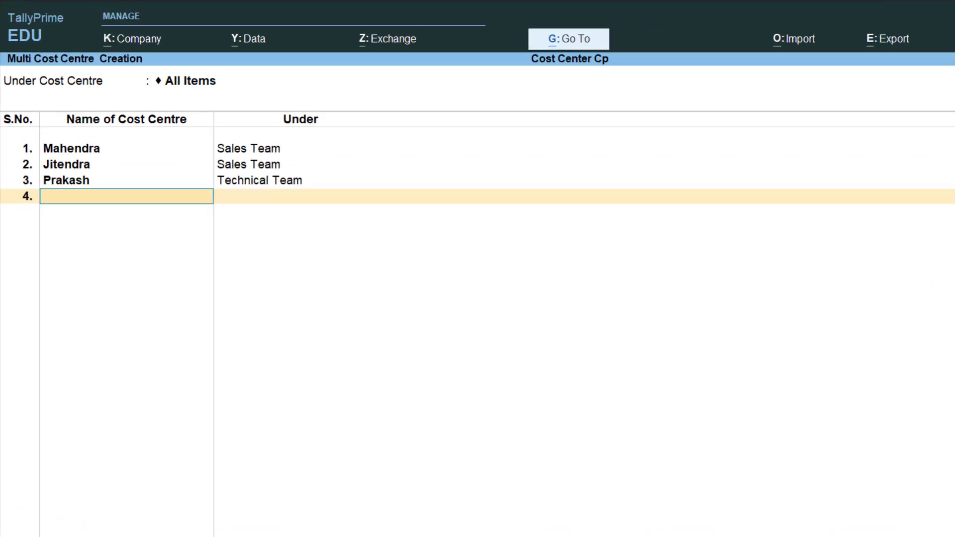
Enter the fourth employee's name as a cost centre under Technical Team, save all the entries and leave the cost centre list.
{"action": "type", "text": "Suresh"}
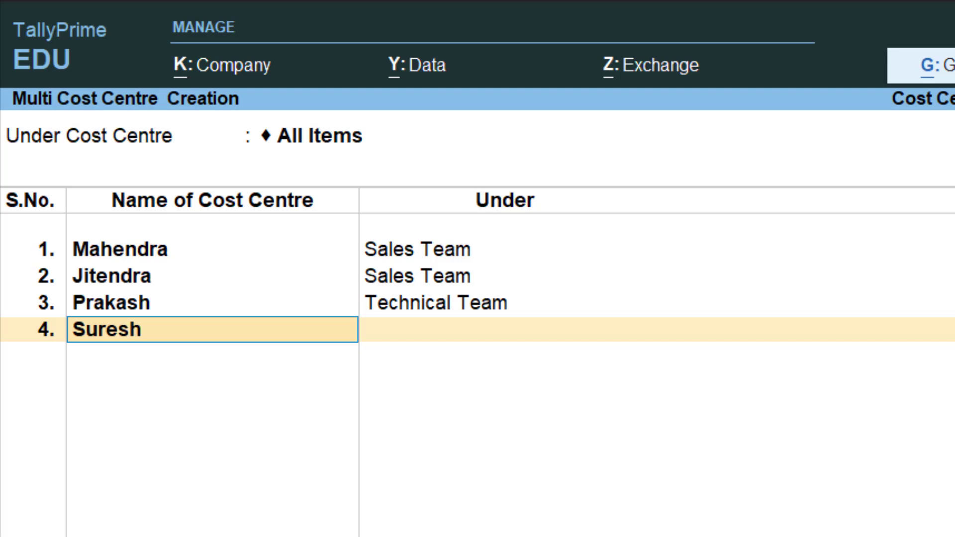
{"action": "key", "text": "Return"}
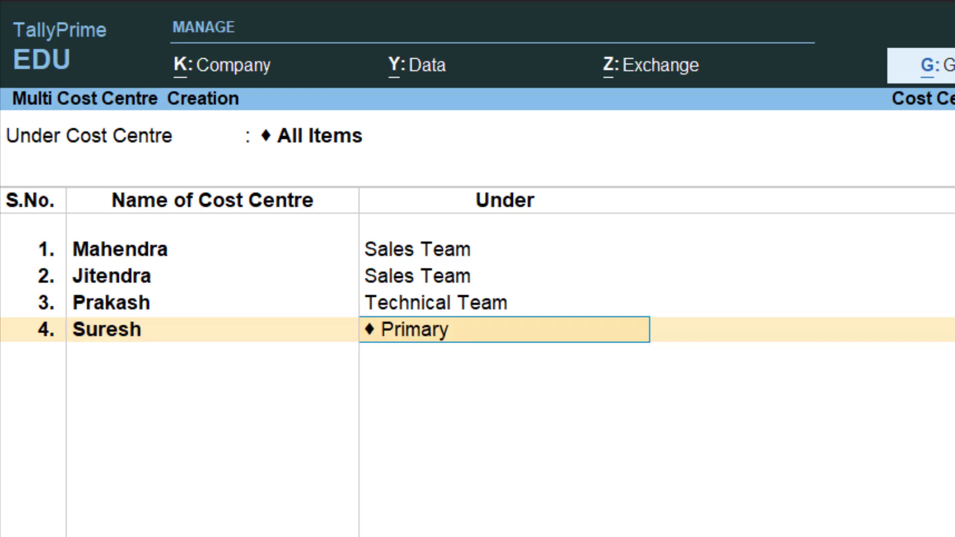
{"action": "type", "text": "Technical Team"}
{"action": "key", "text": "Return"}
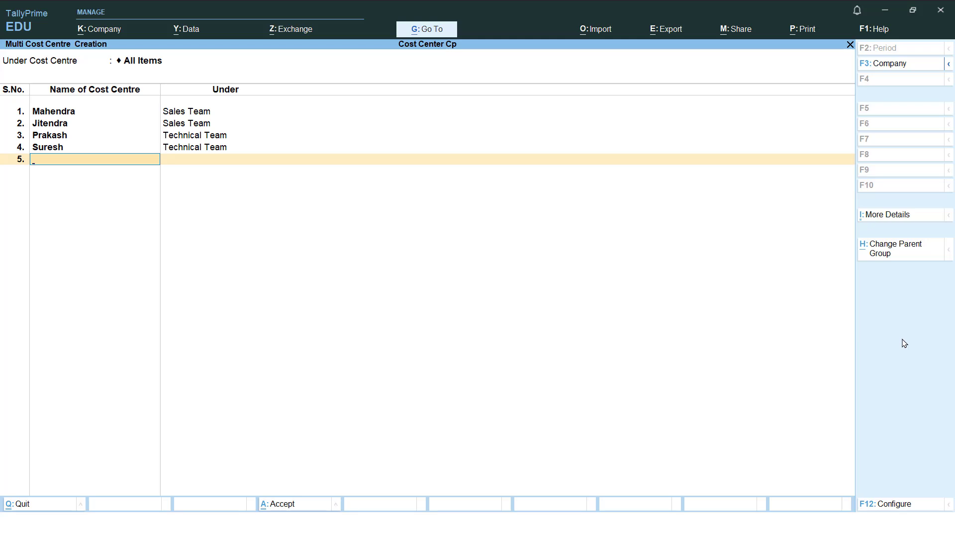
{"action": "key", "text": "Return"}
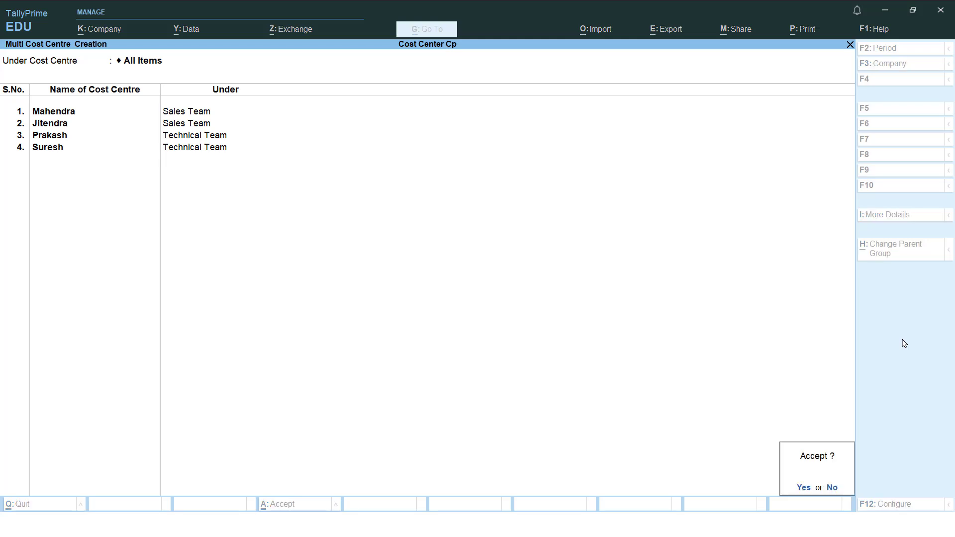
{"action": "key", "text": "y"}
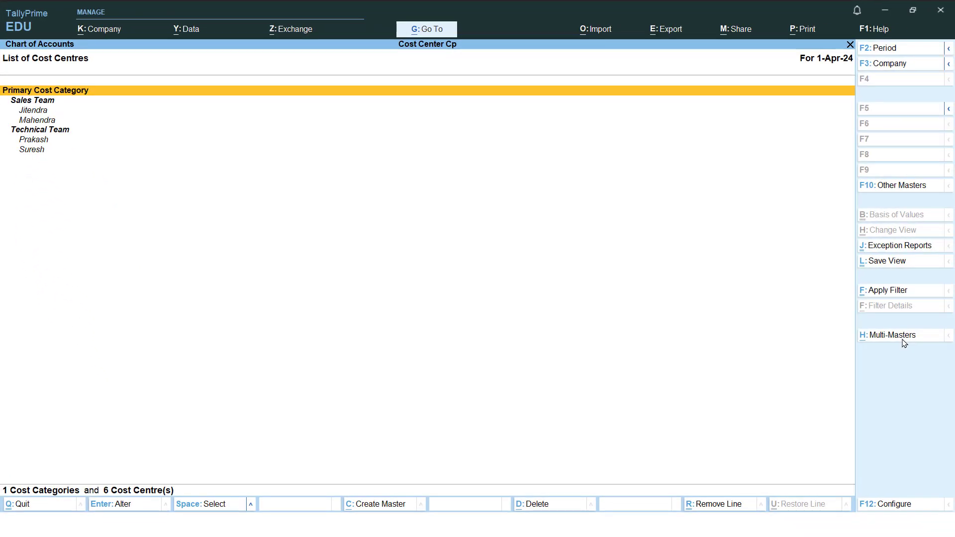
{"action": "key", "text": "Escape"}
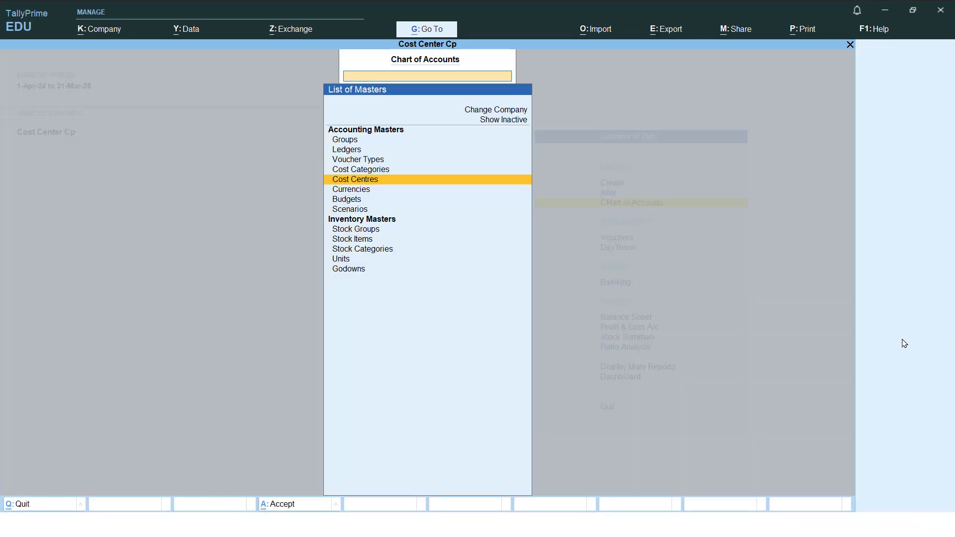
Check the travelling expenses allocation illustration in the slide presentation, and back in TallyPrime open the creation form for a new ledger.
{"action": "key", "text": "alt+Tab"}
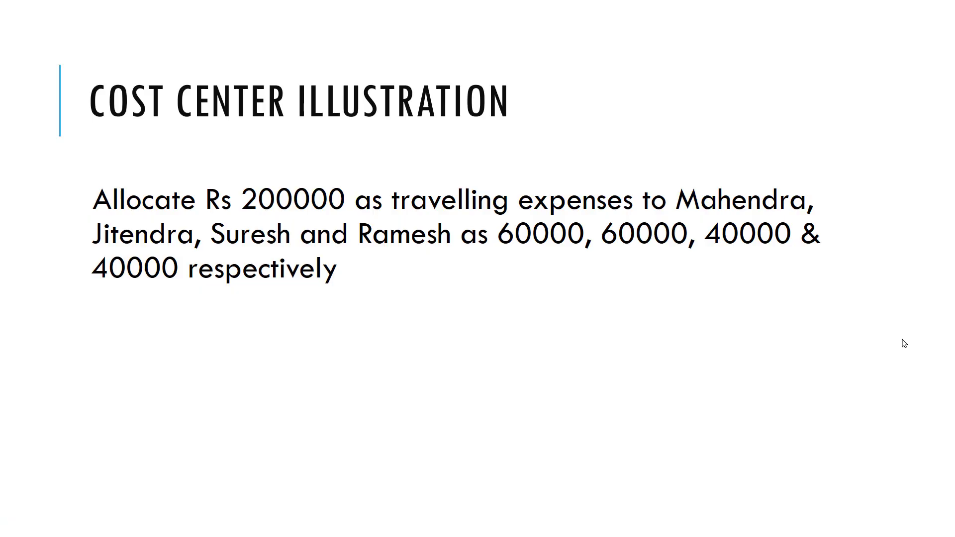
{"action": "key", "text": "alt+Tab"}
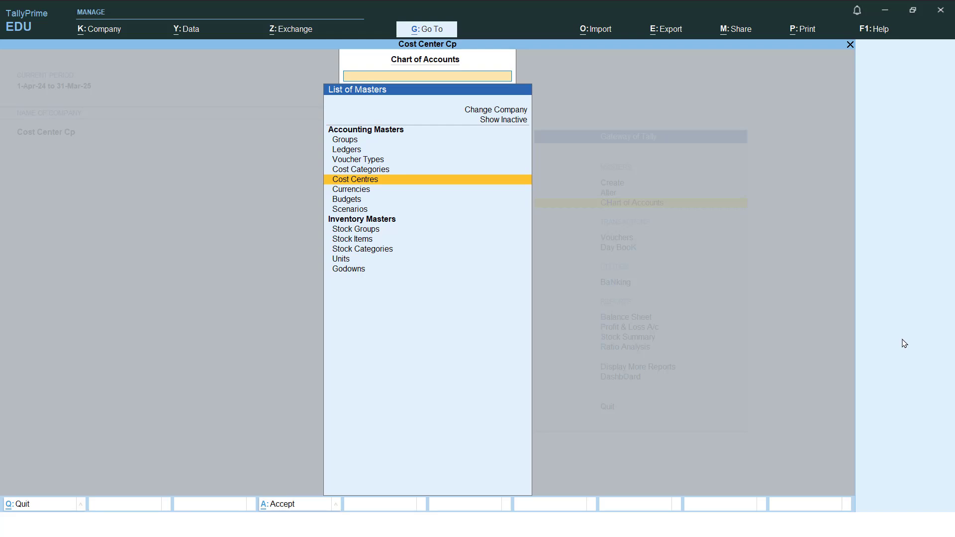
{"action": "key", "text": "Escape"}
{"action": "key", "text": "Up"}
{"action": "key", "text": "Up"}
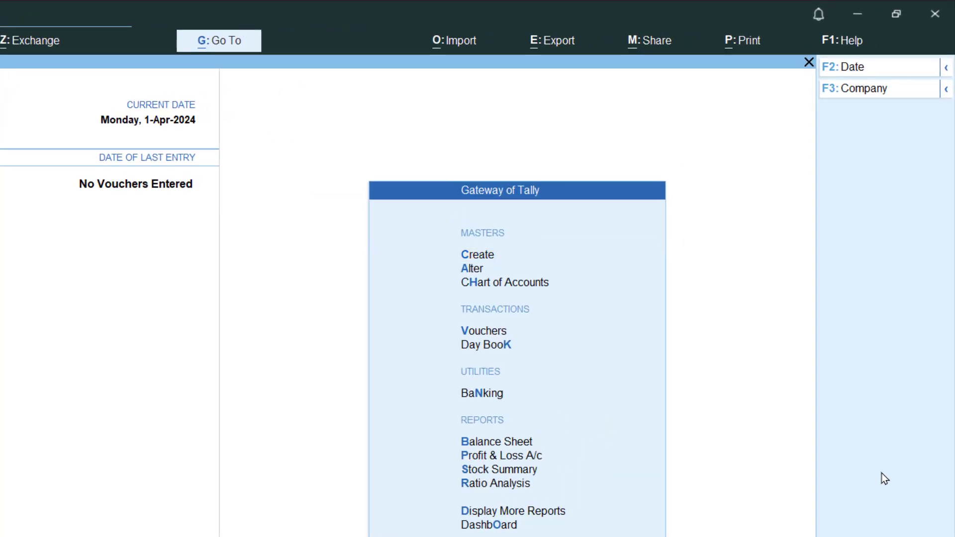
{"action": "key", "text": "Down"}
{"action": "key", "text": "Up"}
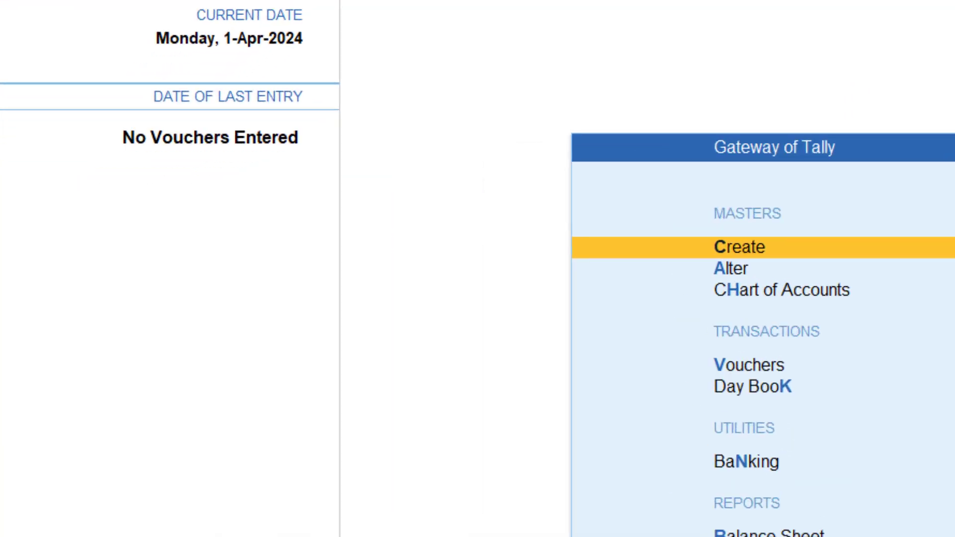
{"action": "key", "text": "Return"}
{"action": "key", "text": "Down"}
{"action": "key", "text": "Return"}
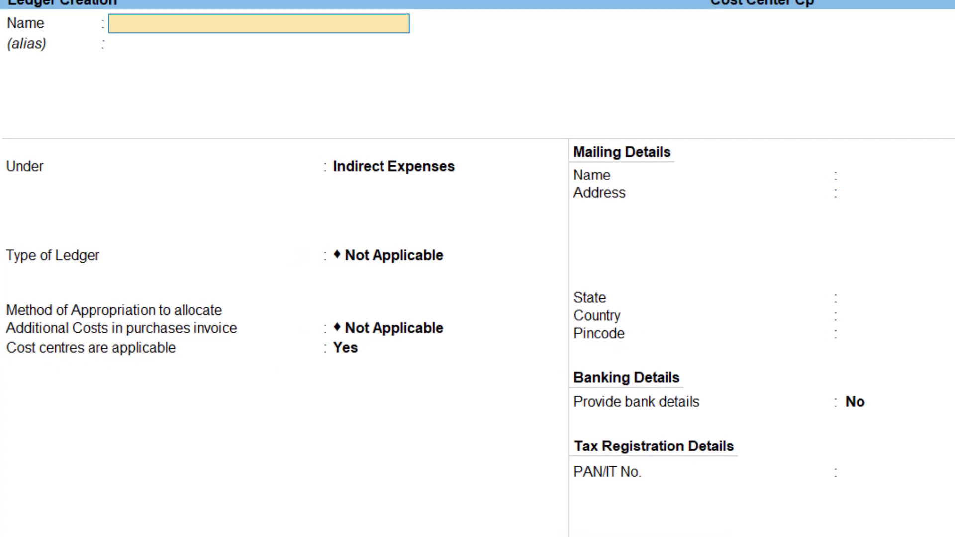
Create the Travelling Expenses ledger under Indirect Expenses with cost centres applicable, and return to the Gateway of Tally.
{"action": "type", "text": "Trav"}
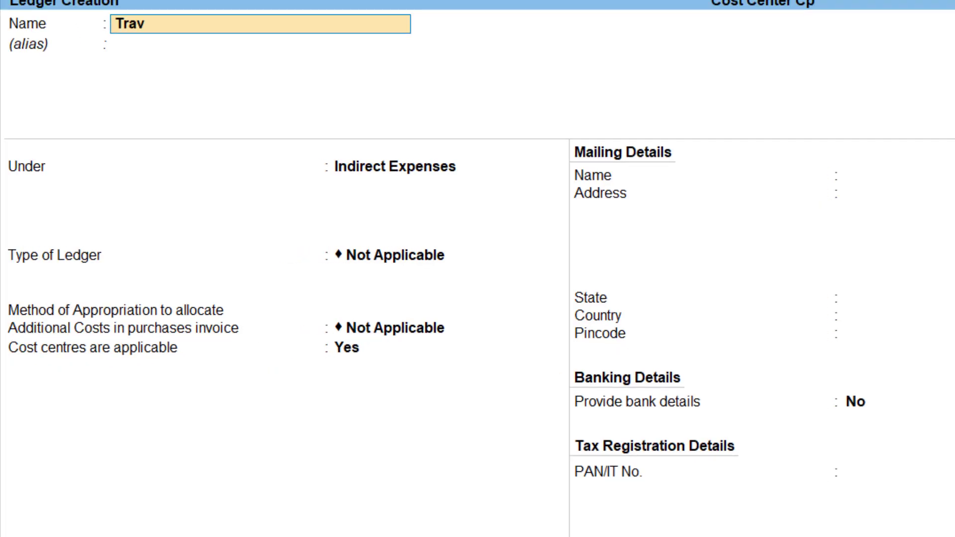
{"action": "type", "text": "elling Expenses"}
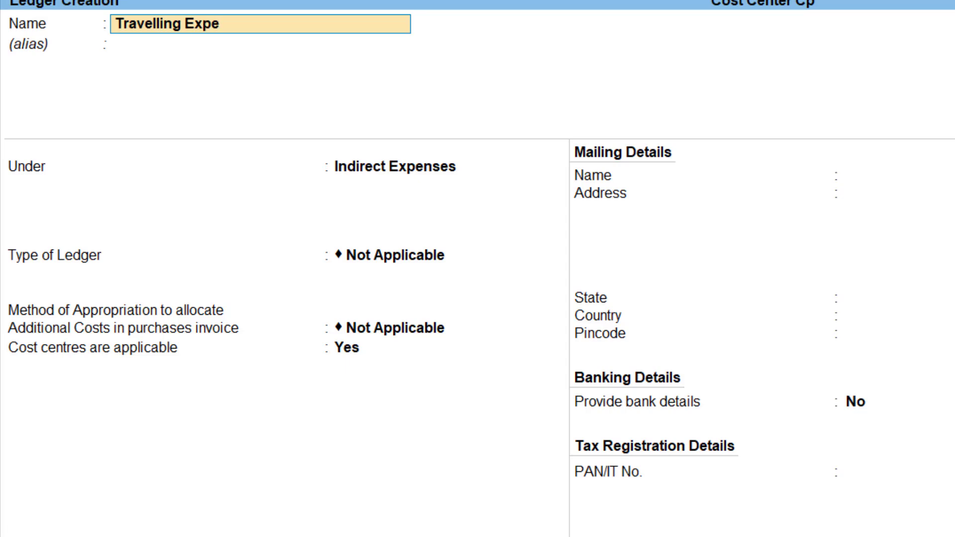
{"action": "key", "text": "Return"}
{"action": "key", "text": "Return"}
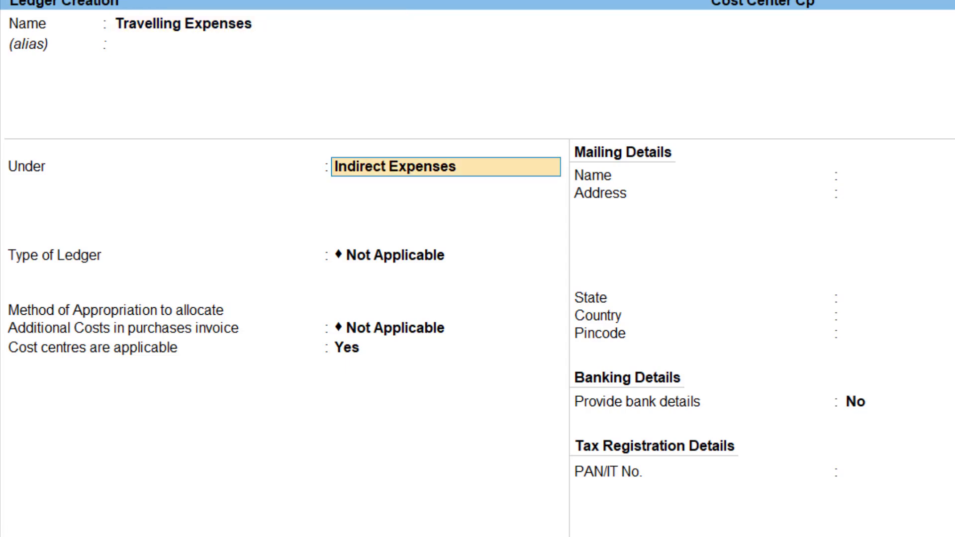
{"action": "key", "text": "Return"}
{"action": "key", "text": "Return"}
{"action": "key", "text": "Return"}
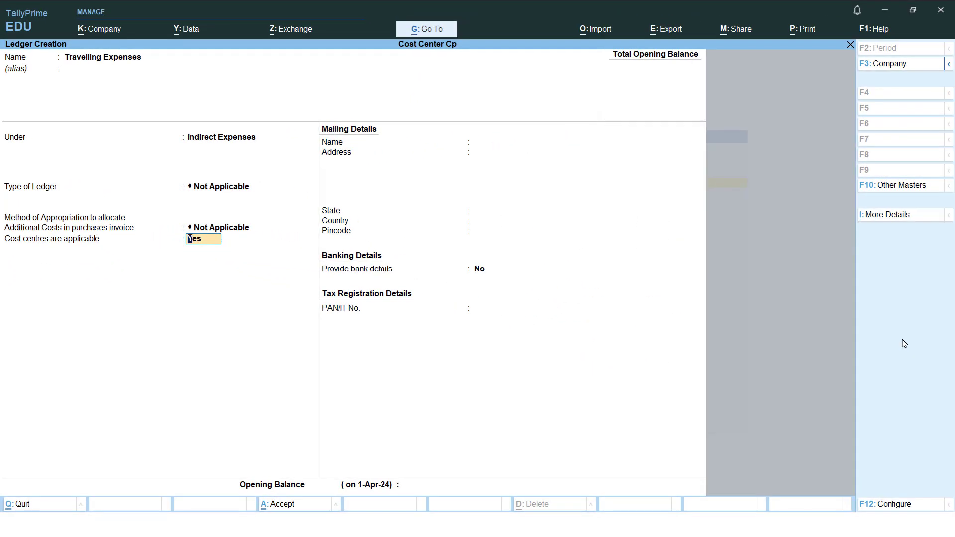
{"action": "key", "text": "Return"}
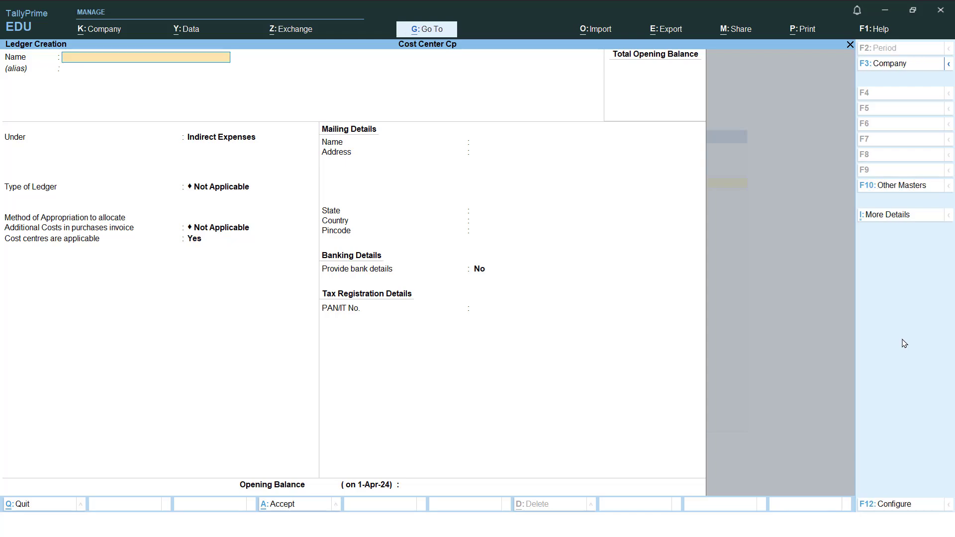
{"action": "key", "text": "Escape"}
{"action": "key", "text": "y"}
{"action": "key", "text": "Escape"}
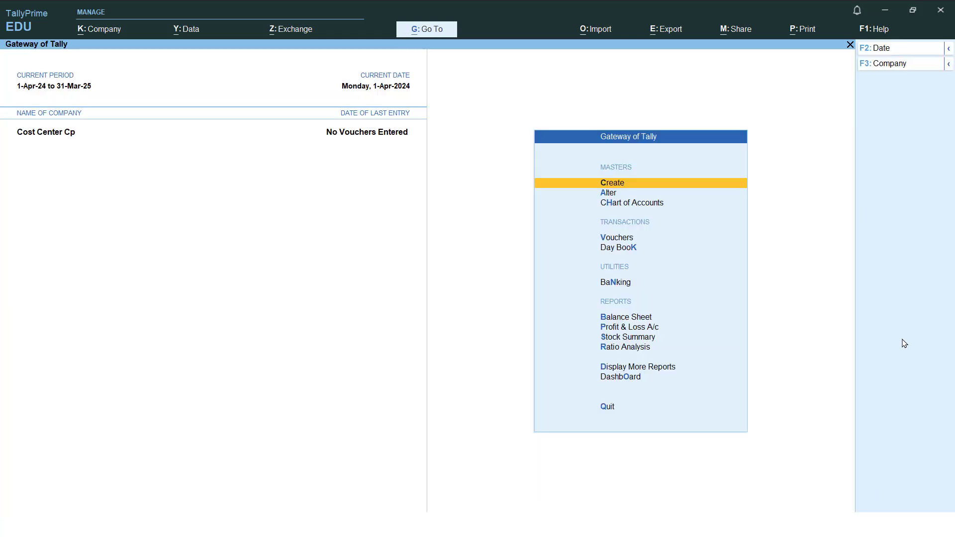
Alter the Cash ledger to an opening balance of 5,00,000 Dr, save it and return to the Gateway of Tally.
{"action": "key", "text": "Down"}
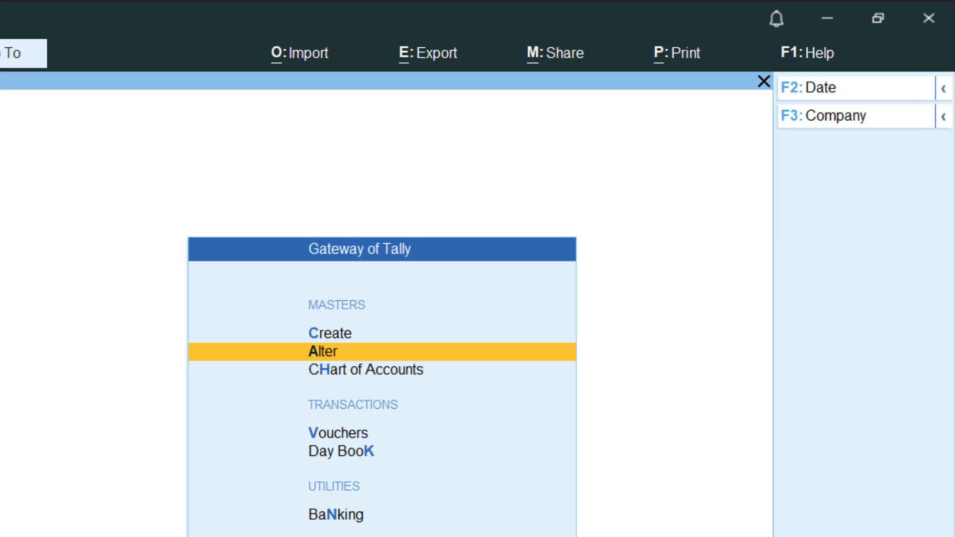
{"action": "key", "text": "Return"}
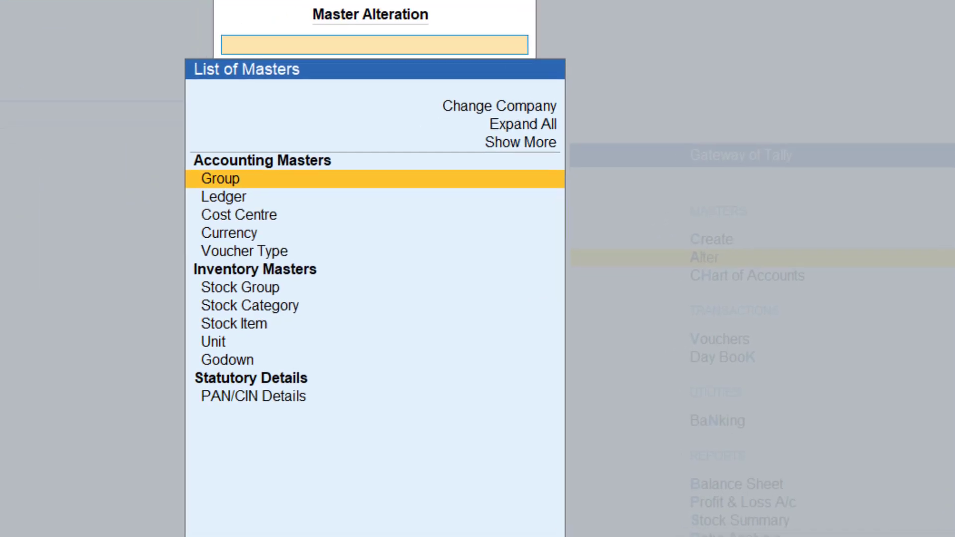
{"action": "key", "text": "Down"}
{"action": "key", "text": "Return"}
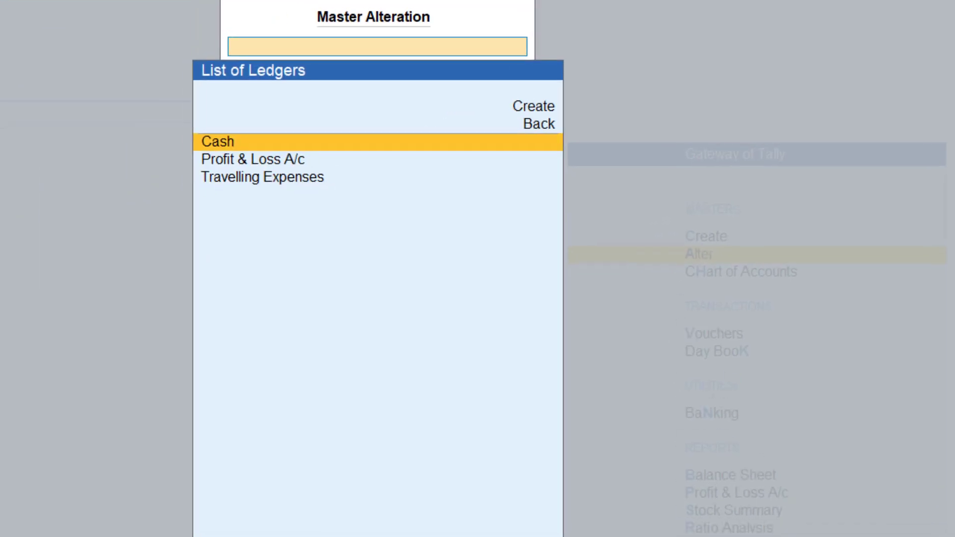
{"action": "key", "text": "Return"}
{"action": "key", "text": "Return"}
{"action": "key", "text": "Return"}
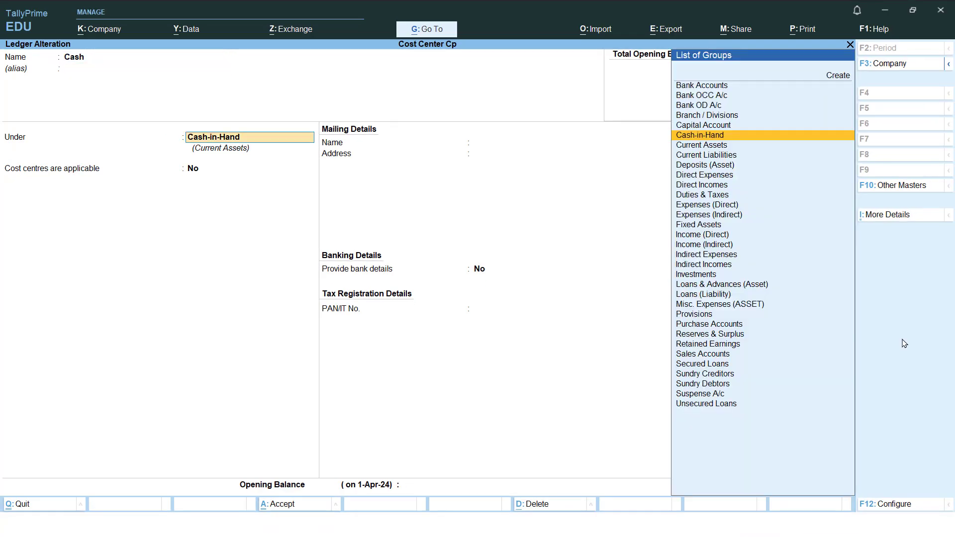
{"action": "key", "text": "Return"}
{"action": "key", "text": "Return"}
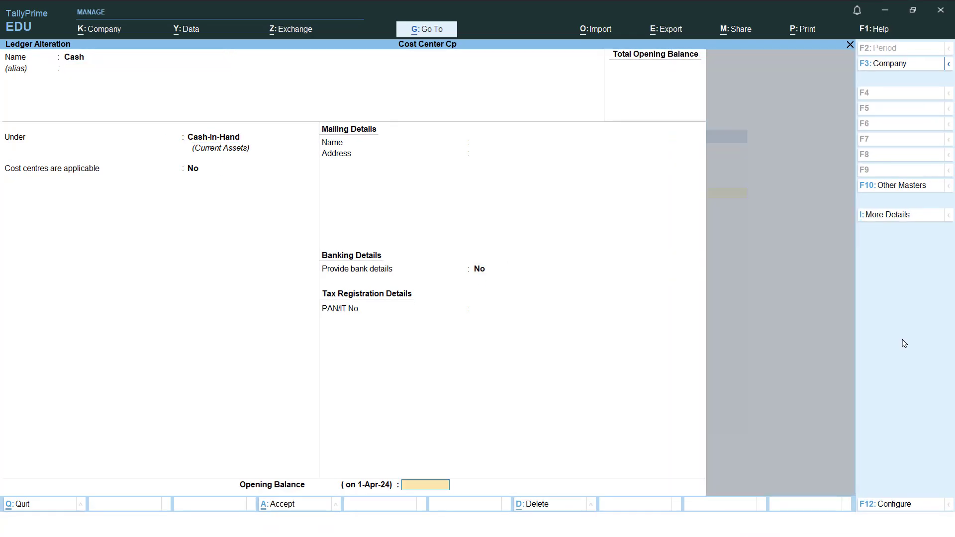
{"action": "type", "text": "5,00,000"}
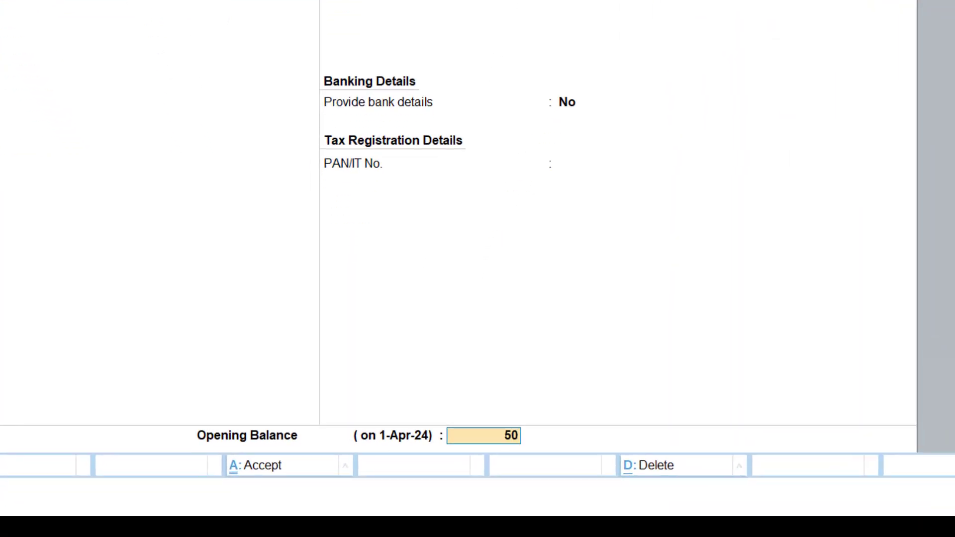
{"action": "key", "text": "Return"}
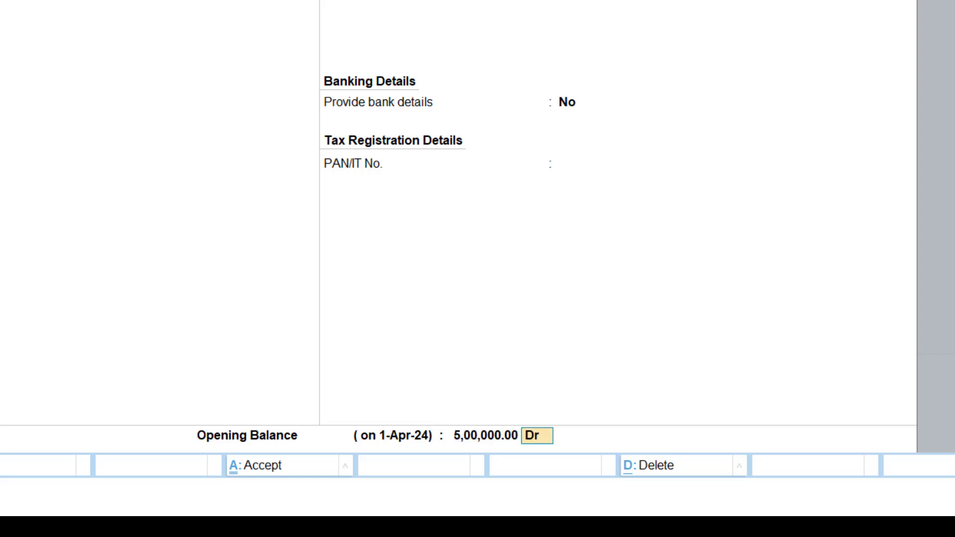
{"action": "key", "text": "Return"}
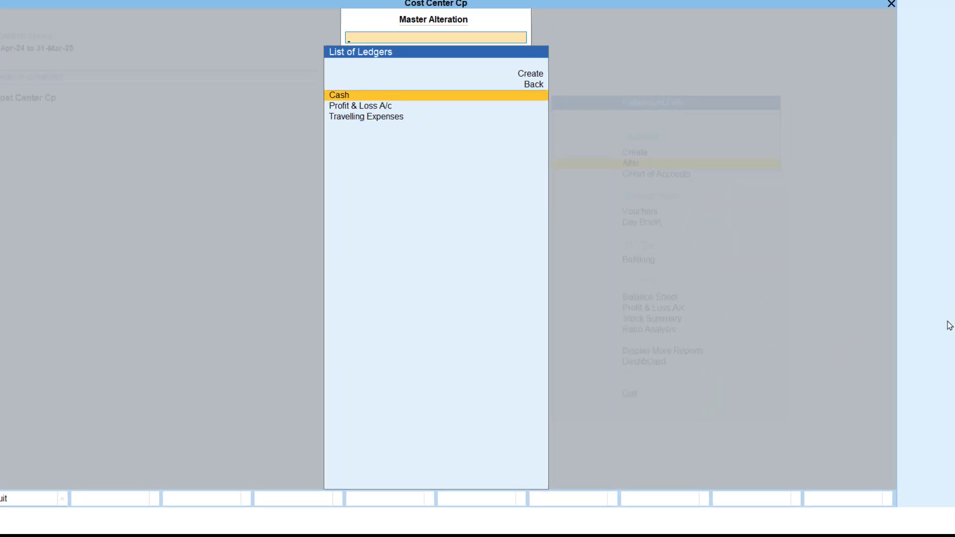
{"action": "key", "text": "Escape"}
{"action": "key", "text": "Escape"}
Start a new ledger named SBI Acc and place it under Bank Accounts.
{"action": "key", "text": "Up"}
{"action": "key", "text": "Return"}
{"action": "key", "text": "Down"}
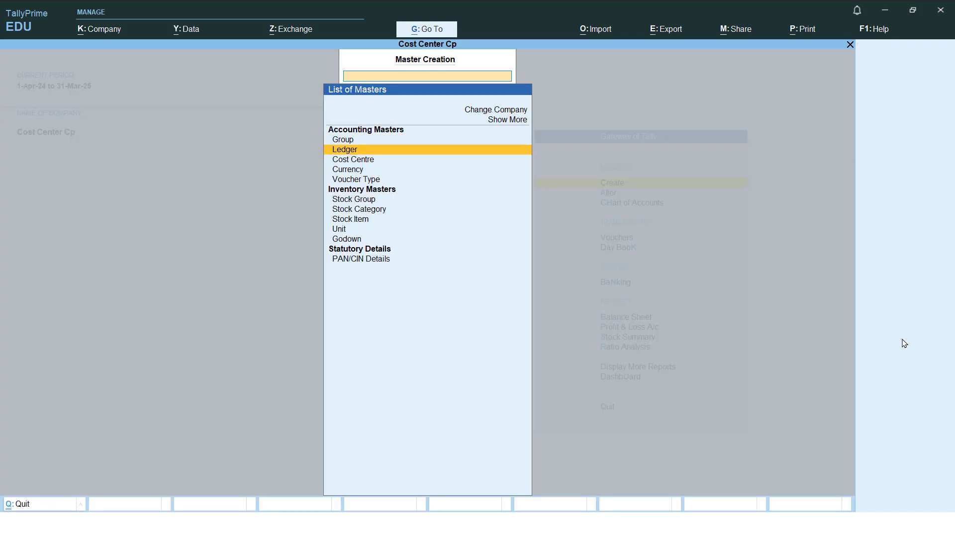
{"action": "key", "text": "Return"}
{"action": "type", "text": "SBI Acc"}
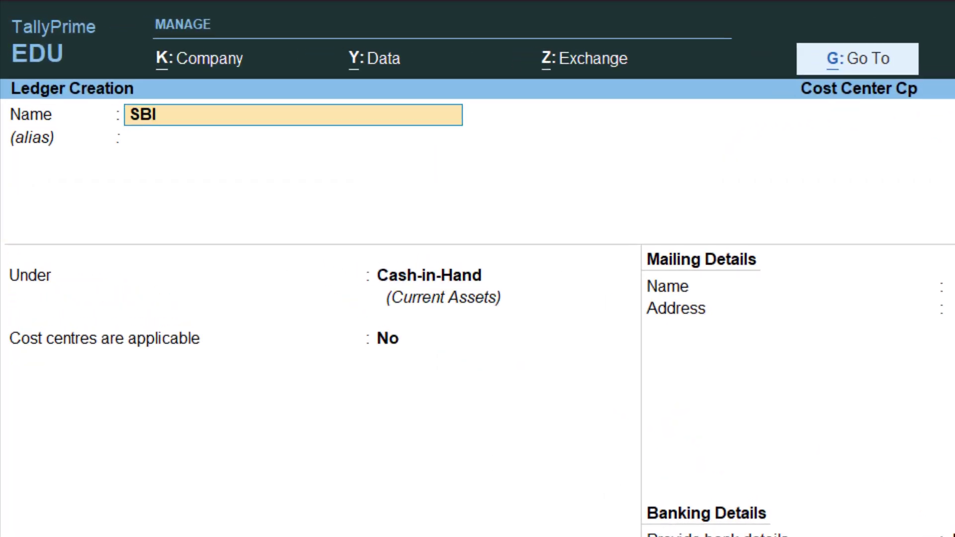
{"action": "key", "text": "Return"}
{"action": "key", "text": "Return"}
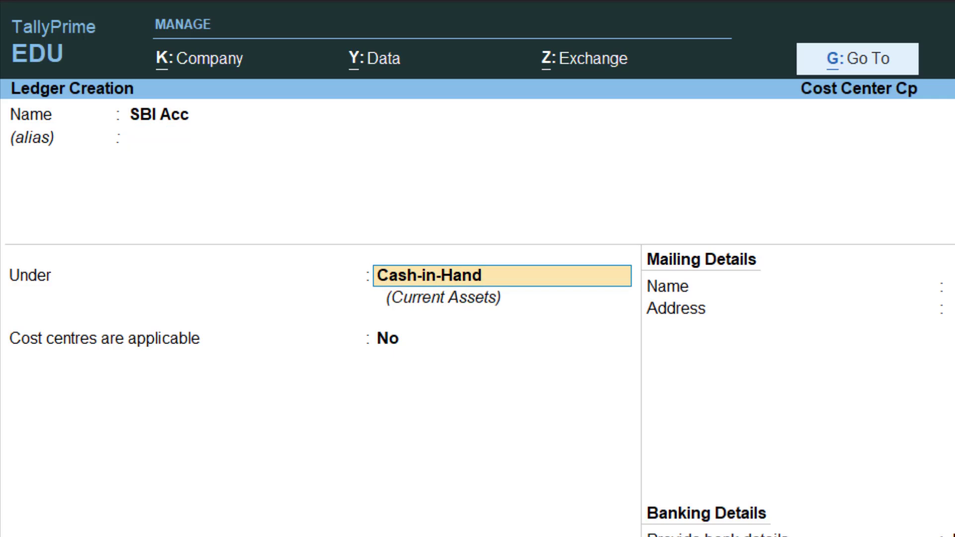
{"action": "type", "text": "Bank"}
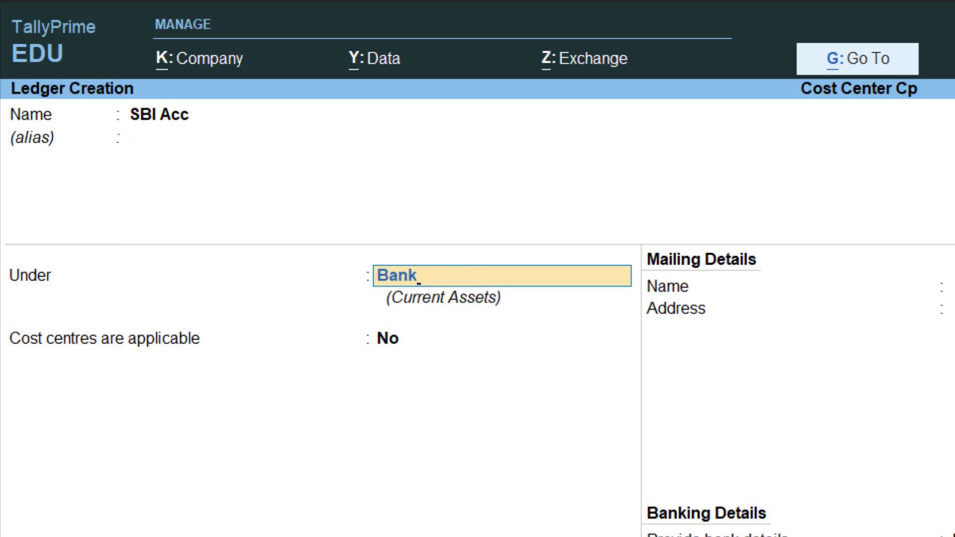
{"action": "key", "text": "Return"}
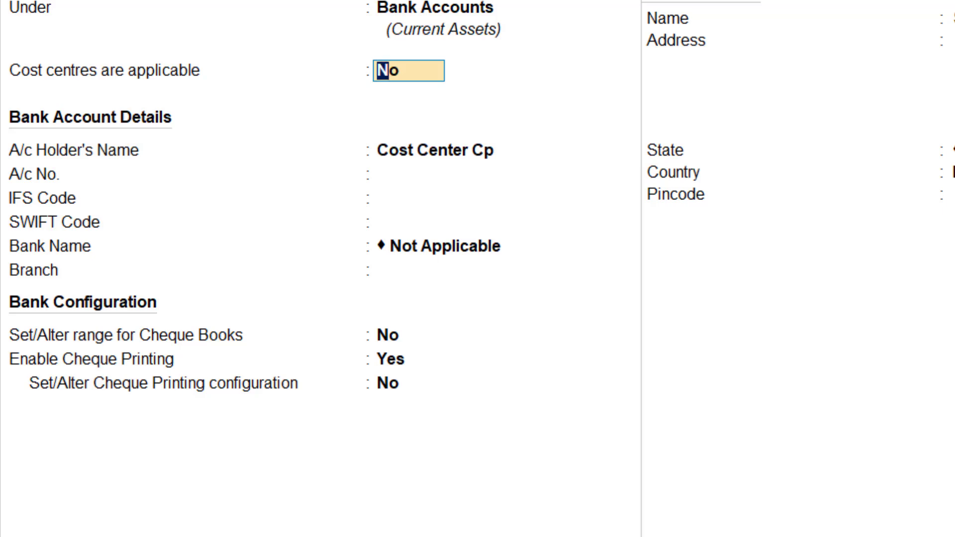
Leave cost centres off and the bank account details blank, keep cheque printing enabled, and save the SBI Acc ledger.
{"action": "key", "text": "Return"}
{"action": "key", "text": "Return"}
{"action": "key", "text": "Return"}
{"action": "key", "text": "Return"}
{"action": "key", "text": "Return"}
{"action": "key", "text": "Return"}
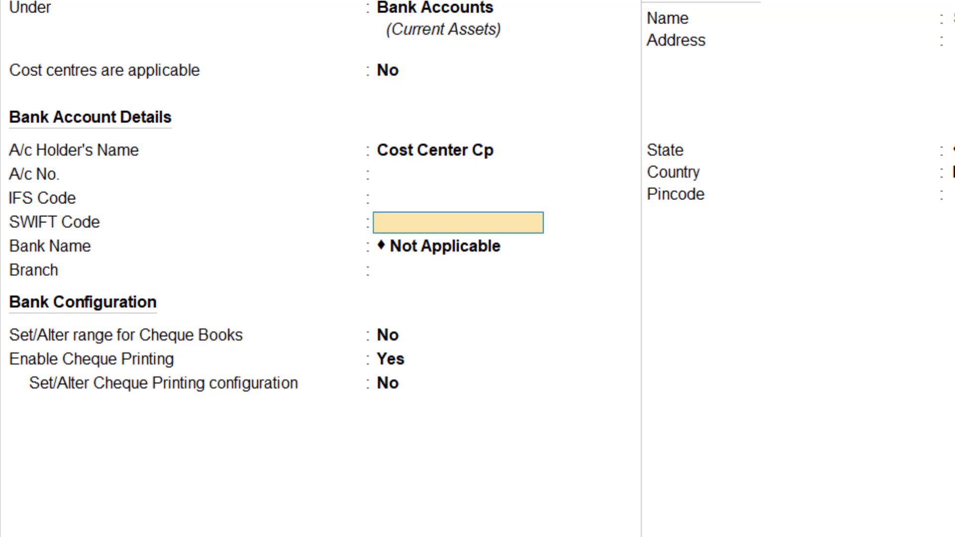
{"action": "type", "text": "y"}
{"action": "key", "text": "Return"}
{"action": "key", "text": "BackSpace"}
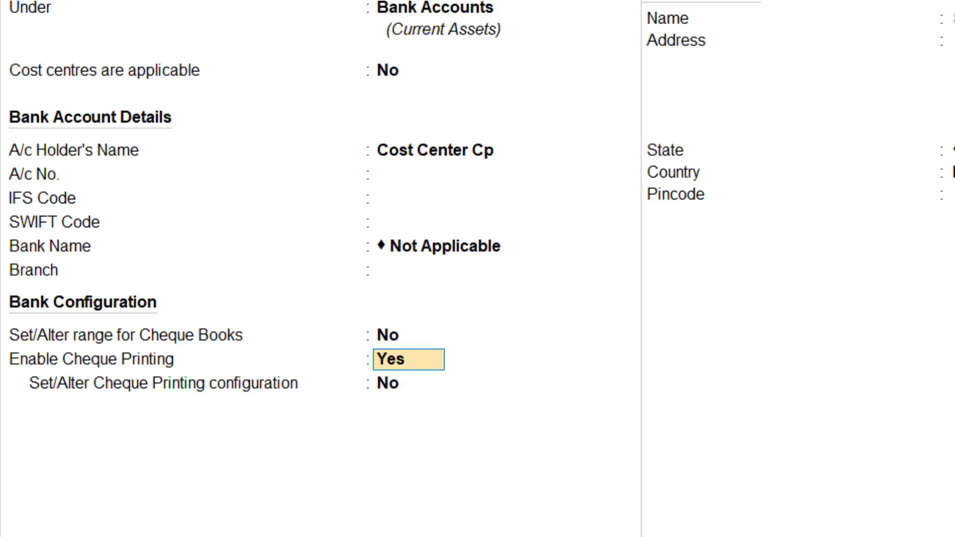
{"action": "type", "text": "no"}
{"action": "key", "text": "Return"}
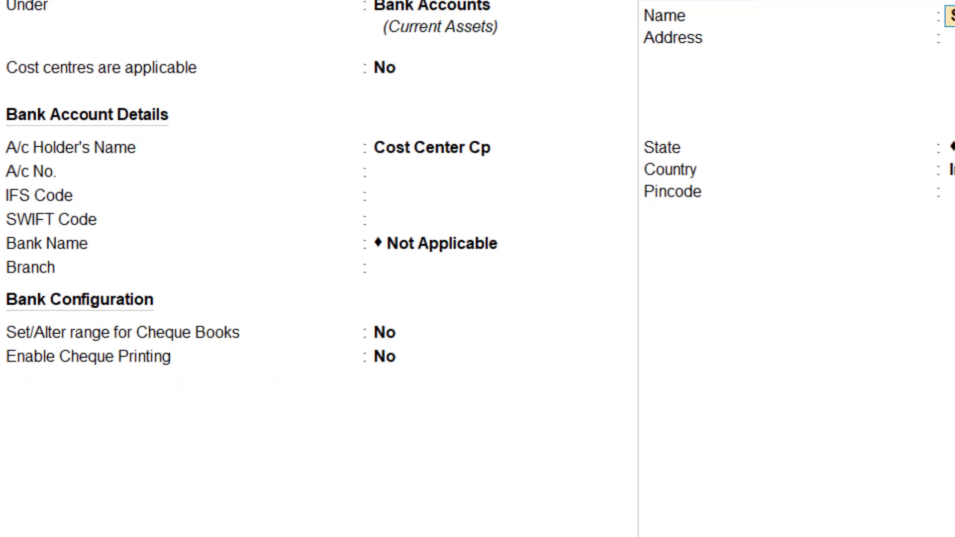
{"action": "key", "text": "BackSpace"}
{"action": "type", "text": "y"}
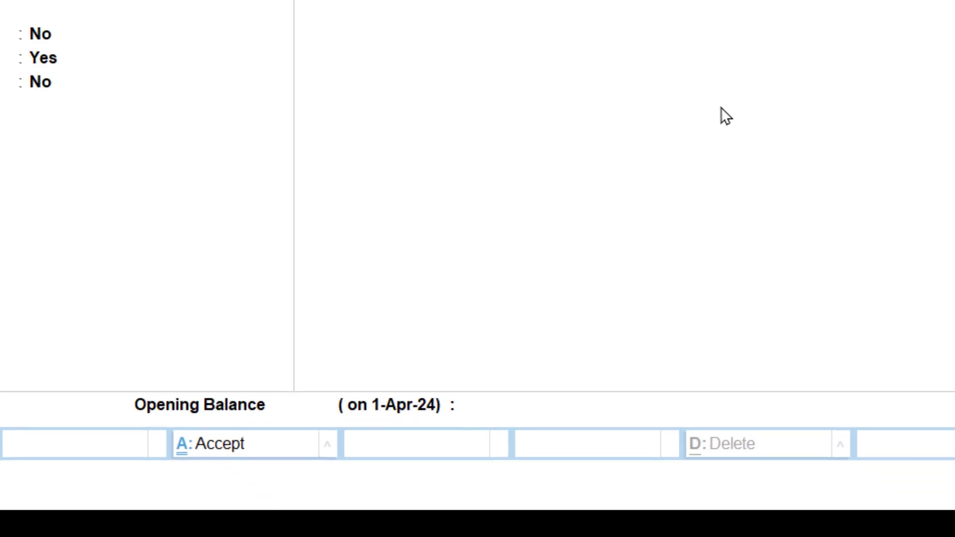
{"action": "key", "text": "ctrl+a"}
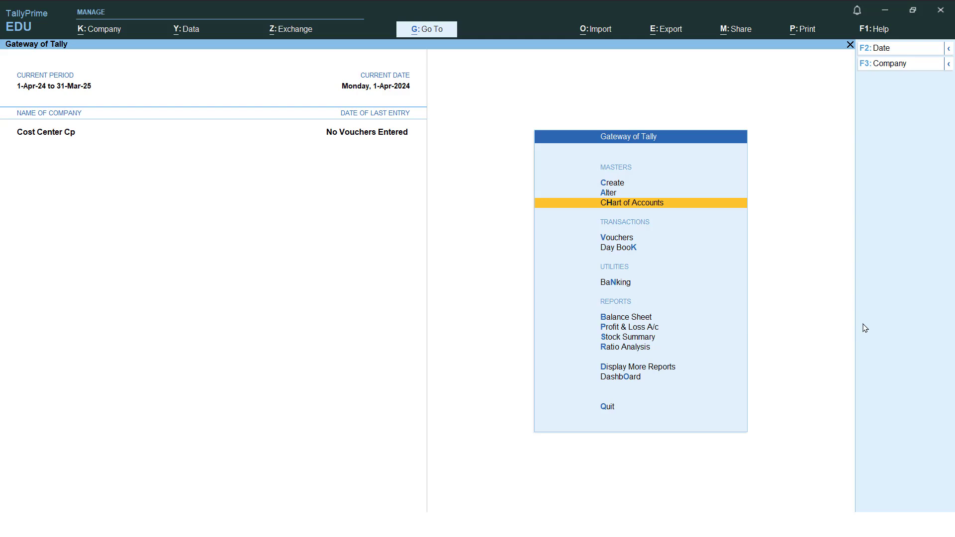
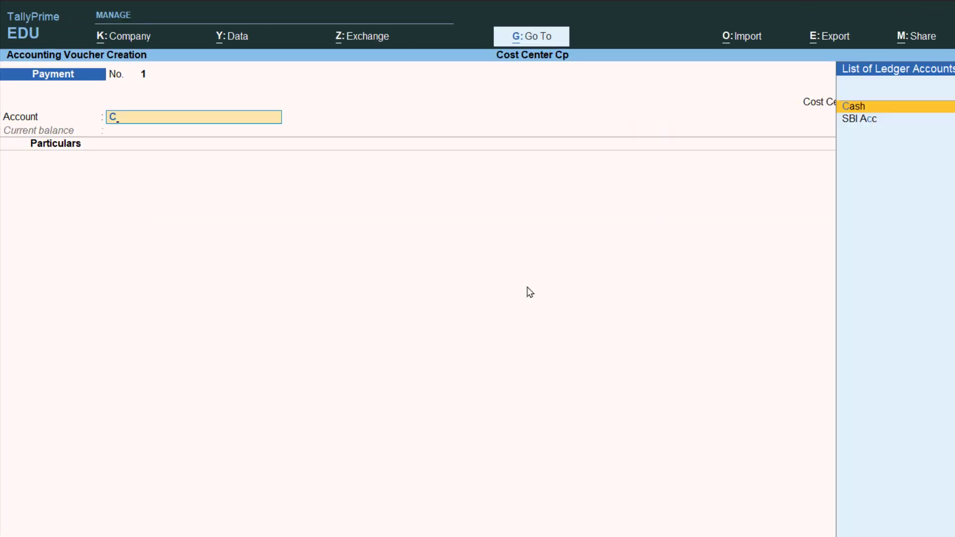
Set Cash as the payment voucher's account and debit Travelling Expenses with 200000.
{"action": "key", "text": "Return"}
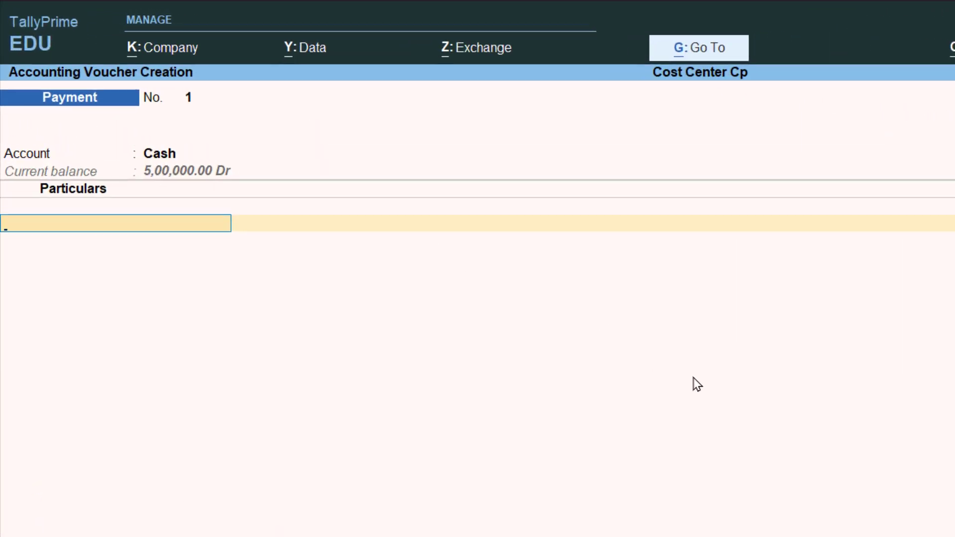
{"action": "type", "text": "Tra"}
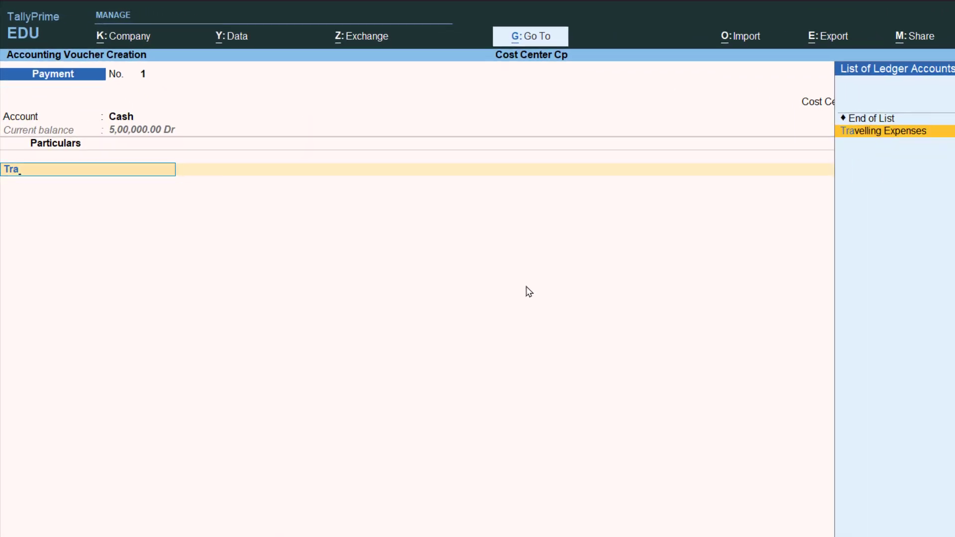
{"action": "key", "text": "Return"}
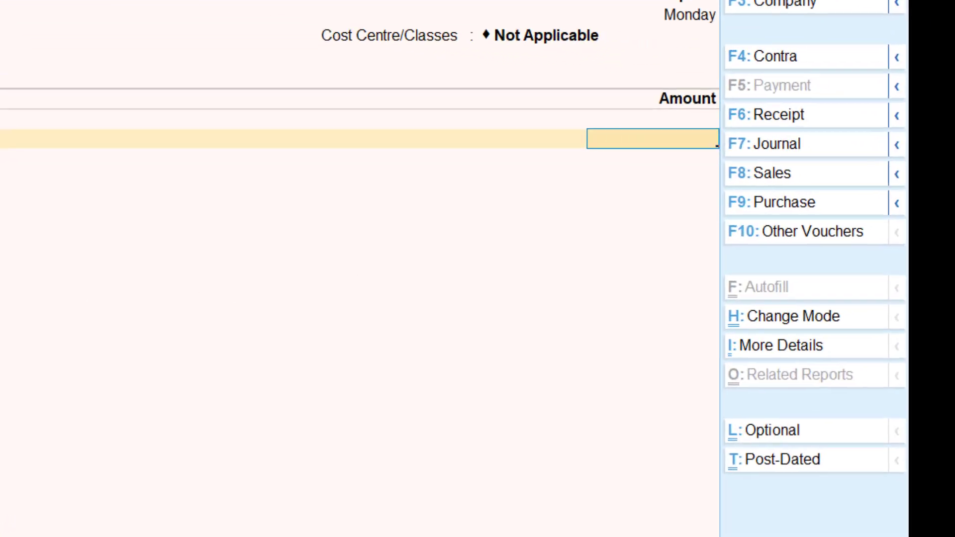
{"action": "type", "text": "2"}
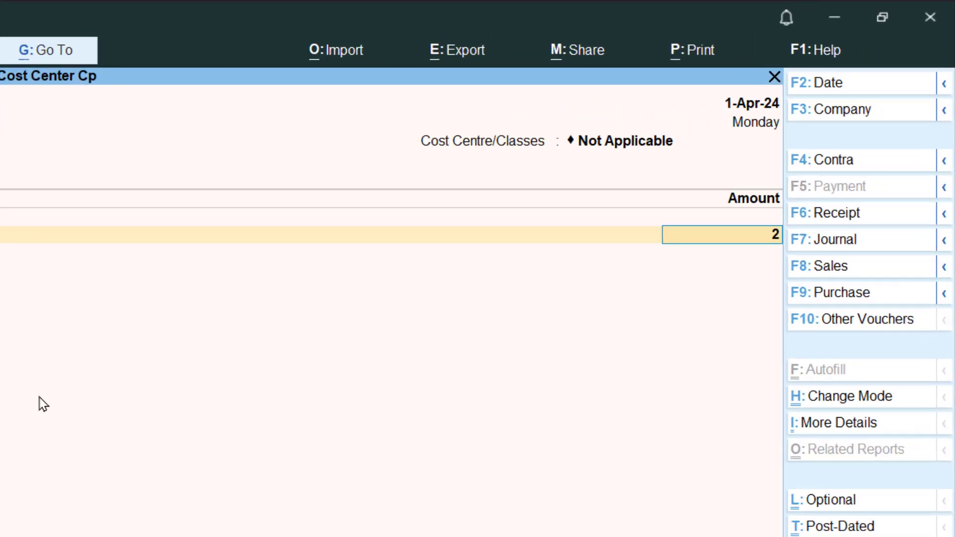
{"action": "type", "text": "000"}
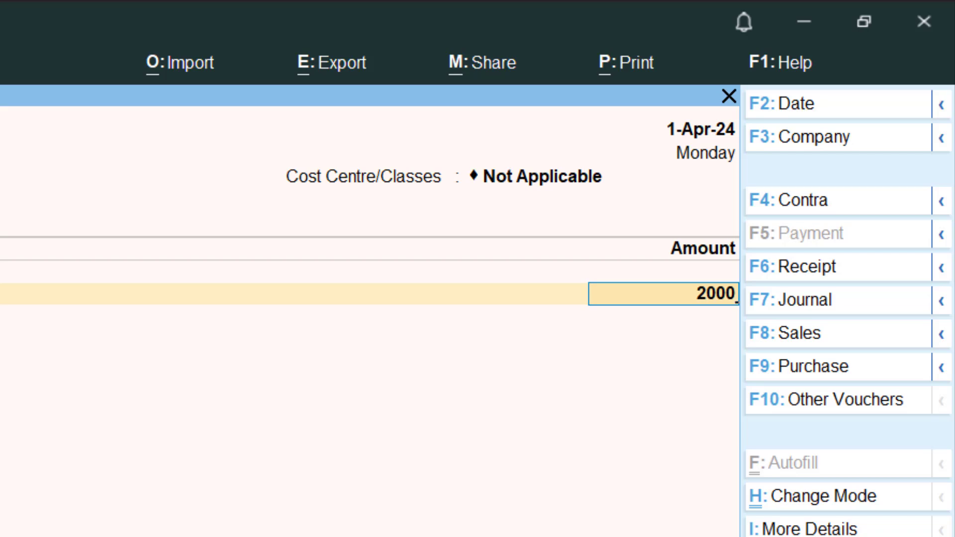
{"action": "type", "text": "00"}
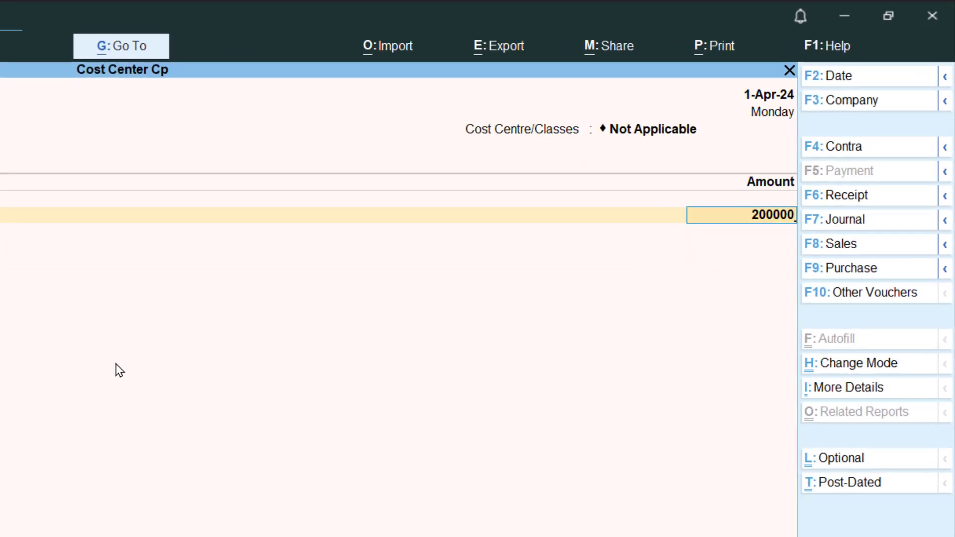
{"action": "key", "text": "Return"}
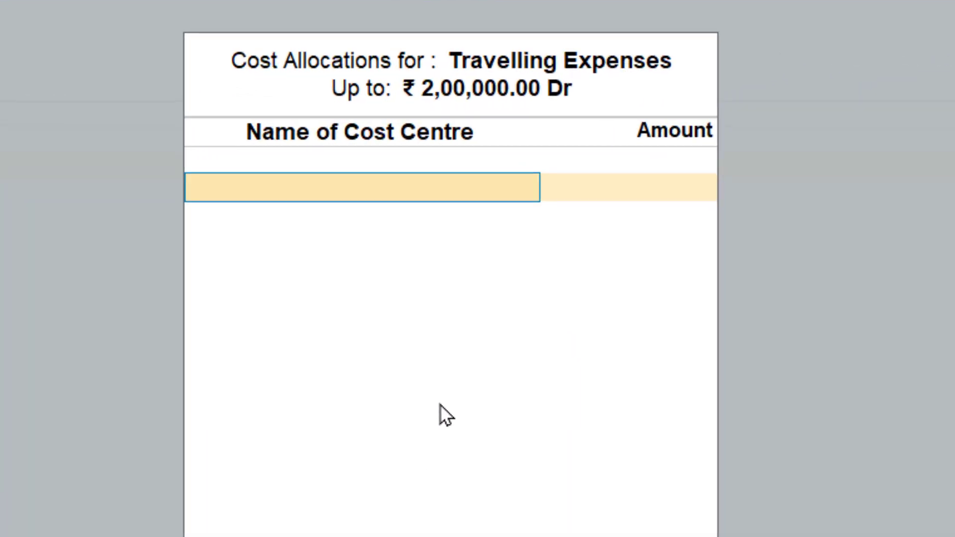
Allocate 60000 of the travelling expenses to each of the two employee cost centres whose names begin with M and J.
{"action": "type", "text": "m"}
{"action": "key", "text": "Return"}
{"action": "type", "text": "60"}
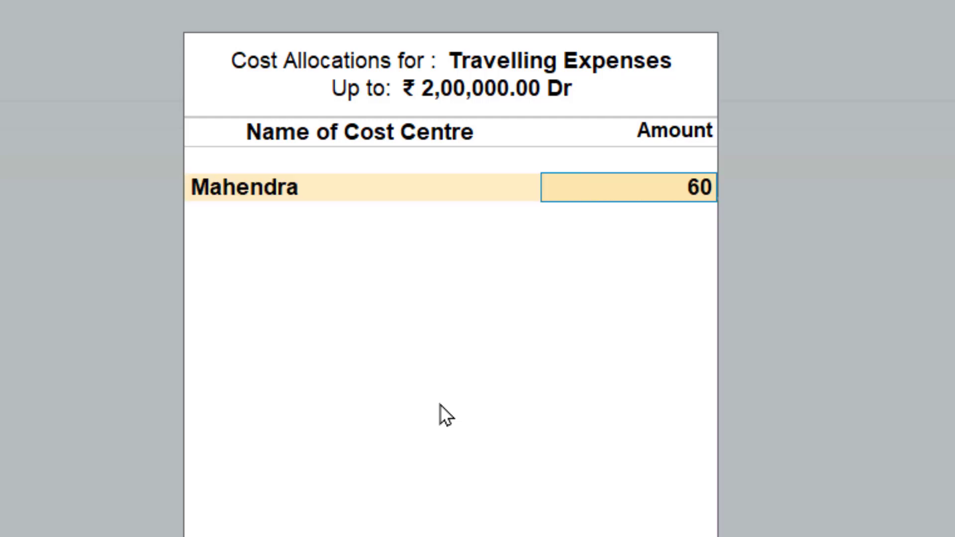
{"action": "type", "text": "000"}
{"action": "key", "text": "Return"}
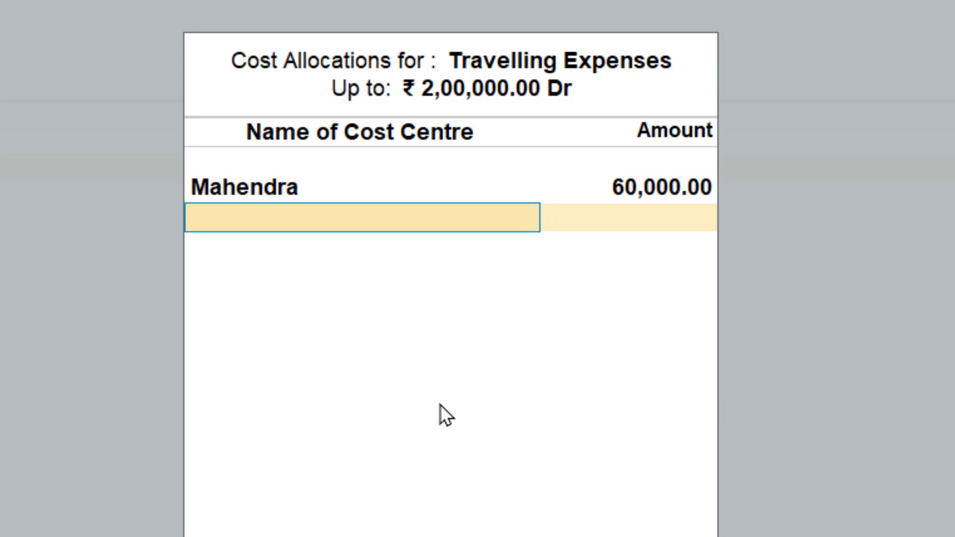
{"action": "type", "text": "J"}
{"action": "key", "text": "Return"}
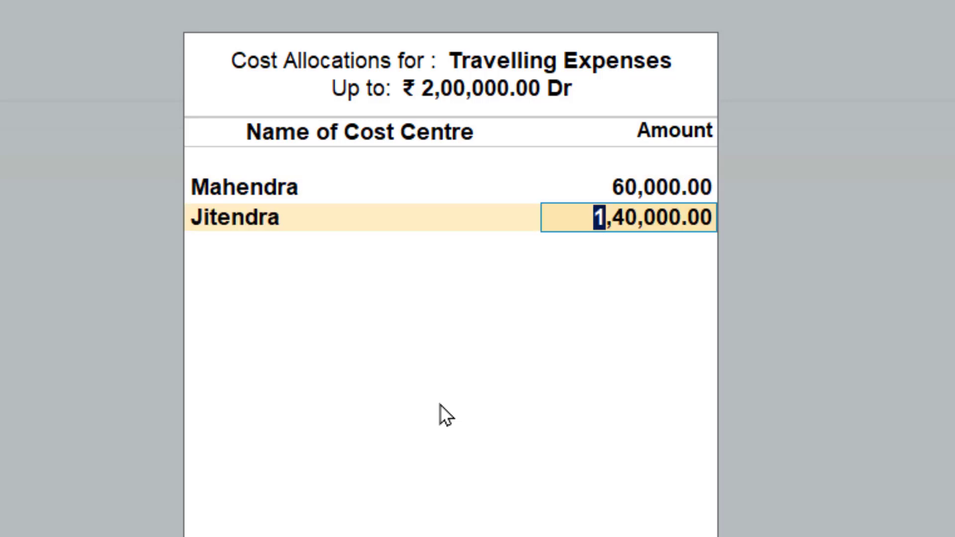
{"action": "type", "text": "60000"}
{"action": "key", "text": "Return"}
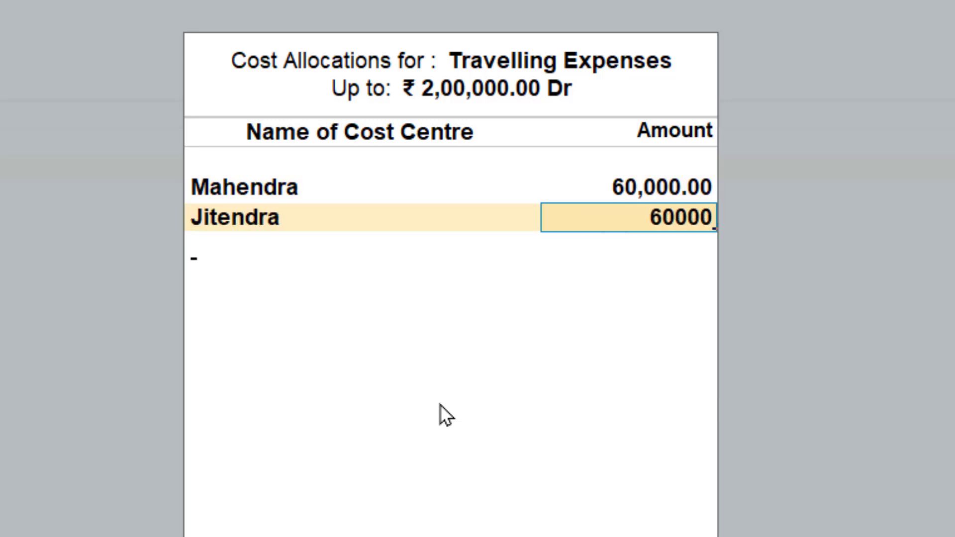
Allocate 40000 of the travelling expenses to each of the employee cost centres whose names begin with P and S.
{"action": "type", "text": "Pr"}
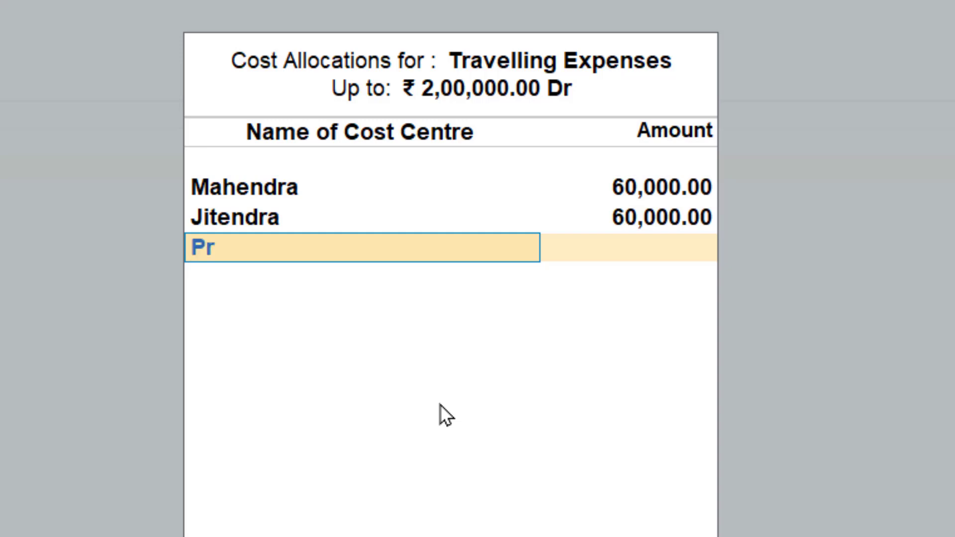
{"action": "key", "text": "Return"}
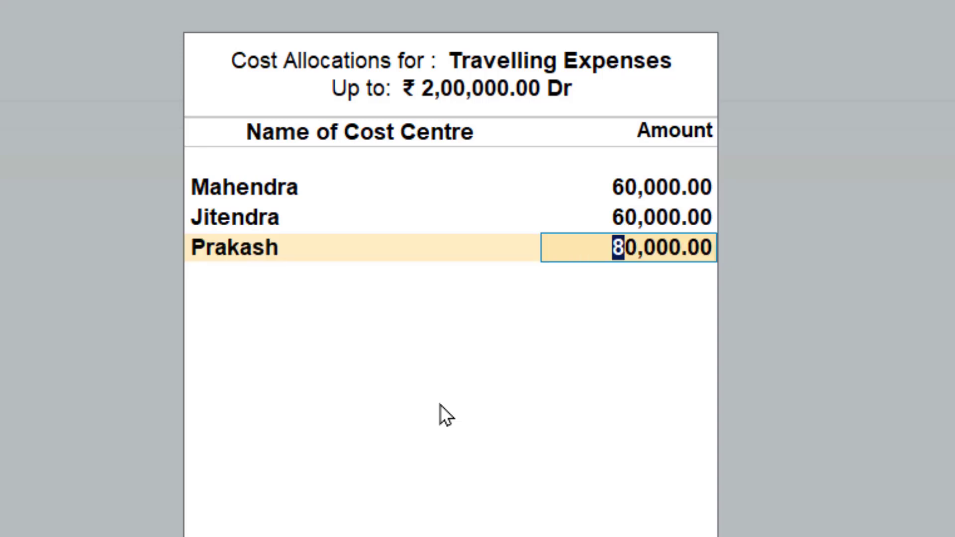
{"action": "type", "text": "40000"}
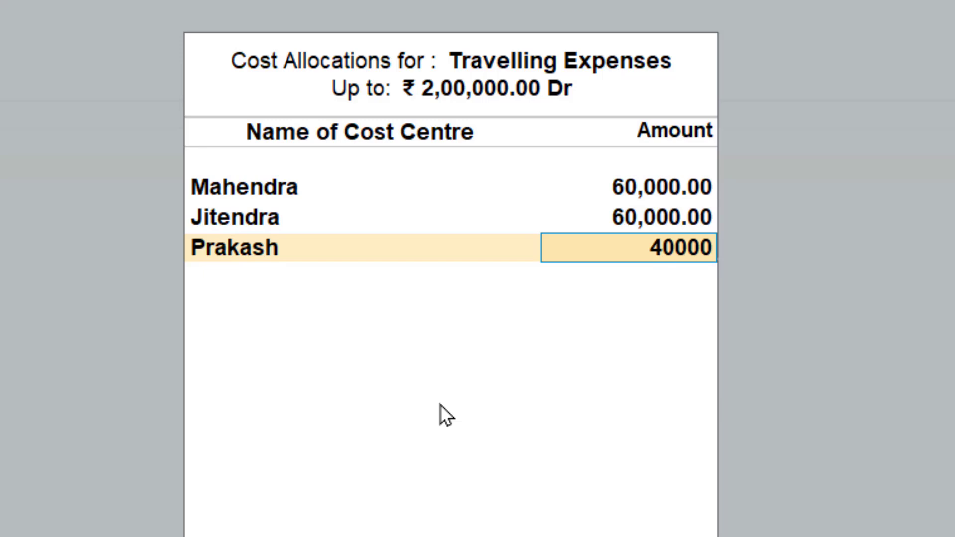
{"action": "key", "text": "Return"}
{"action": "type", "text": "S"}
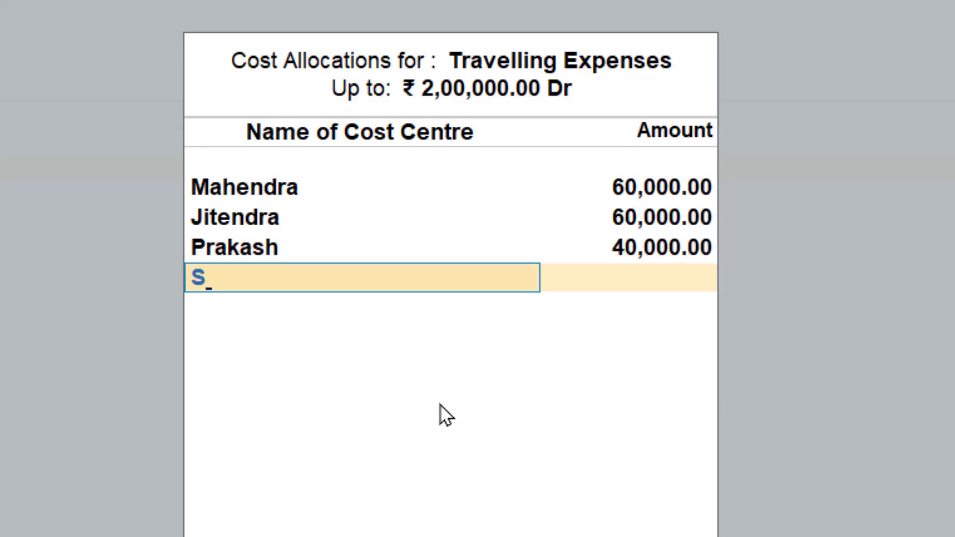
{"action": "key", "text": "Return"}
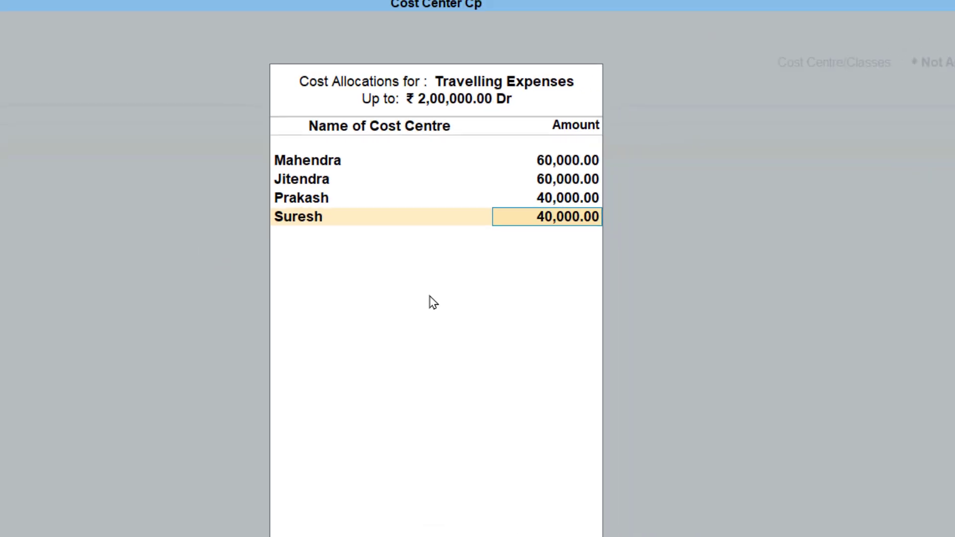
{"action": "key", "text": "Return"}
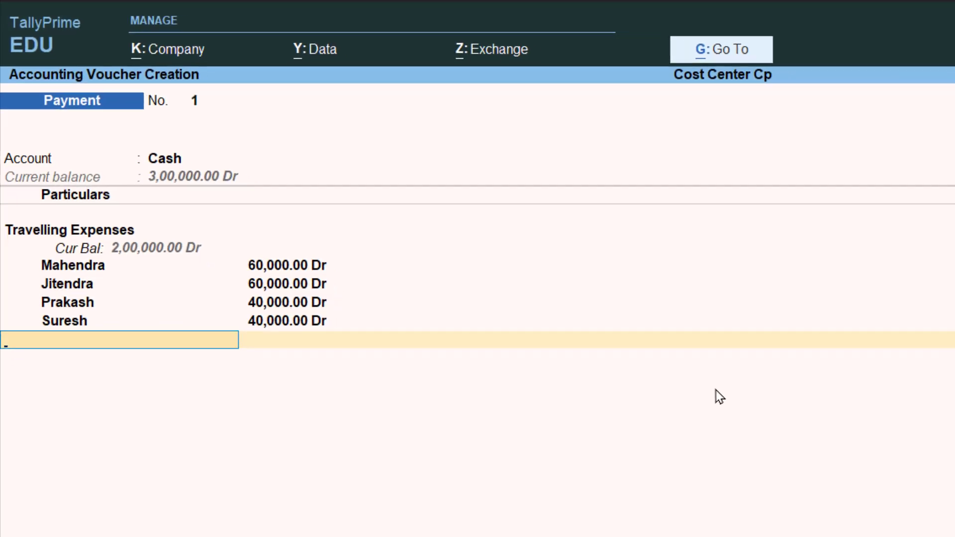
End the payment entries, add the narration "exp paid" and save the voucher.
{"action": "key", "text": "Return"}
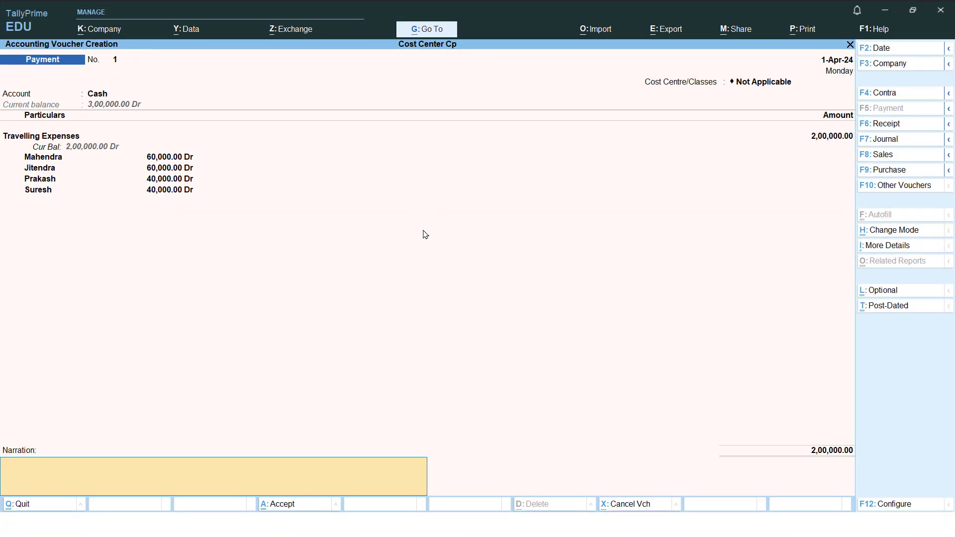
{"action": "type", "text": "exp paid"}
{"action": "key", "text": "Return"}
{"action": "key", "text": "y"}
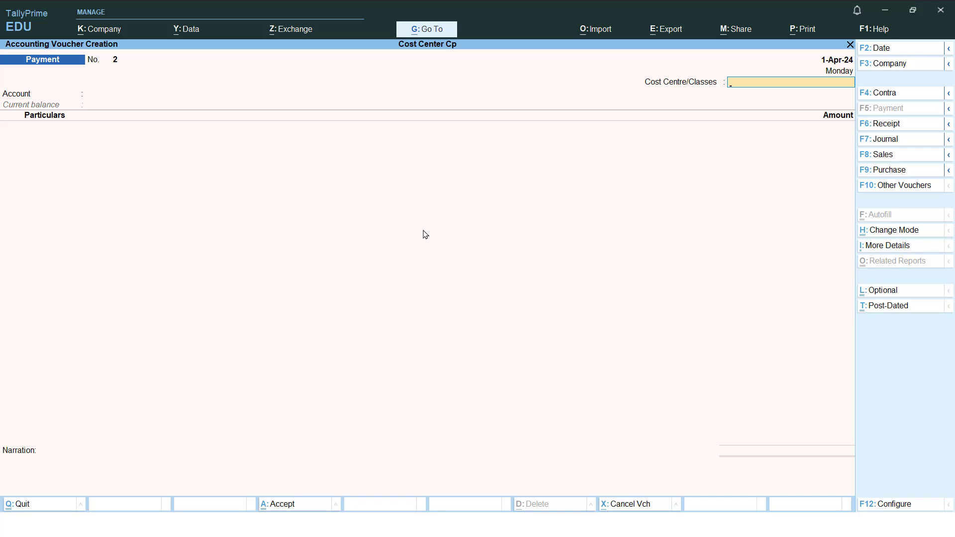
Switch to the PowerPoint slide show, read the Profit Center allocation task and return to TallyPrime.
{"action": "key", "text": "alt+Tab"}
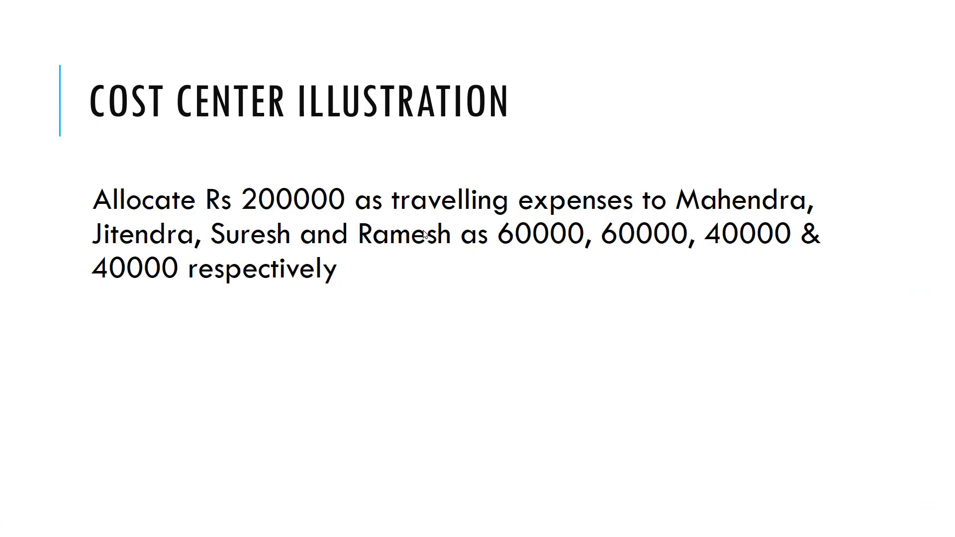
{"action": "left_click", "coordinate": [426, 236]}
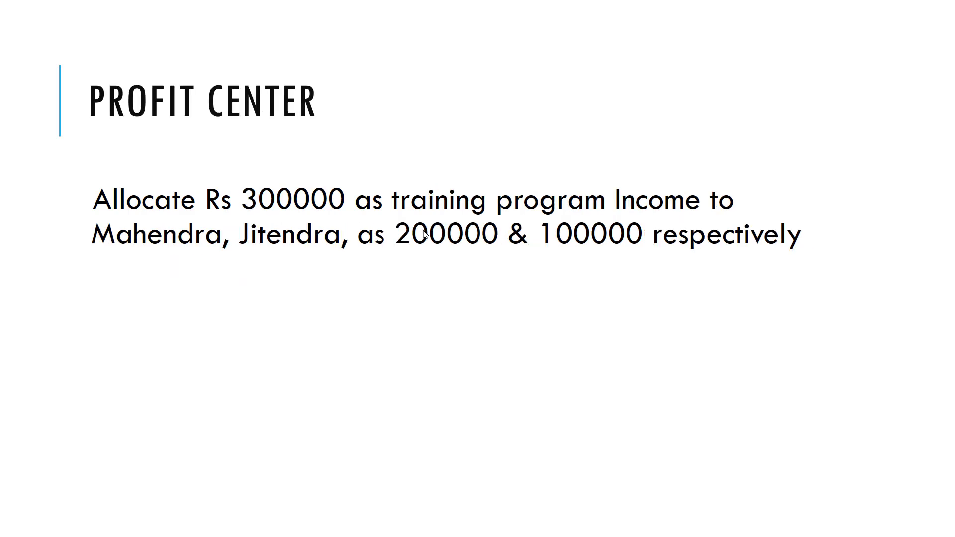
{"action": "key", "text": "alt+Tab"}
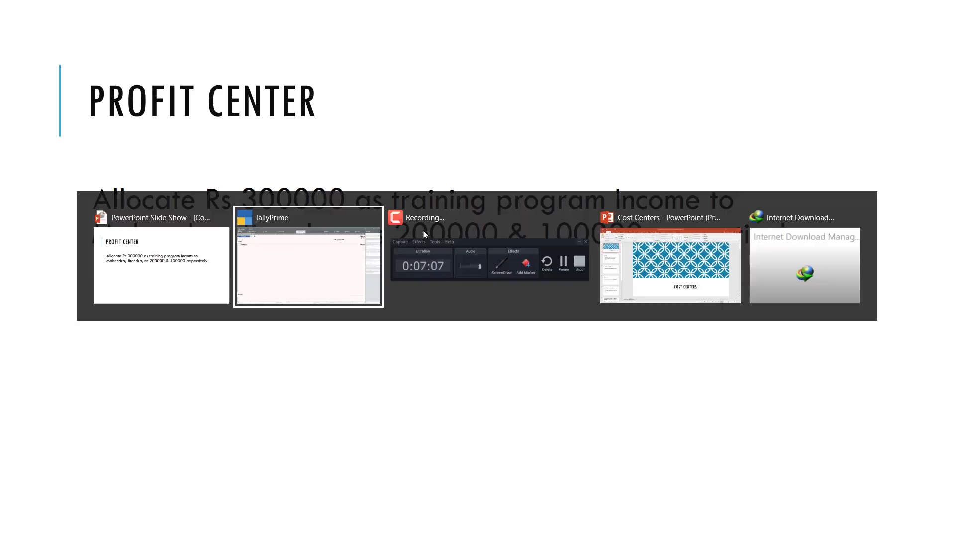
{"action": "key", "text": "alt+Tab"}
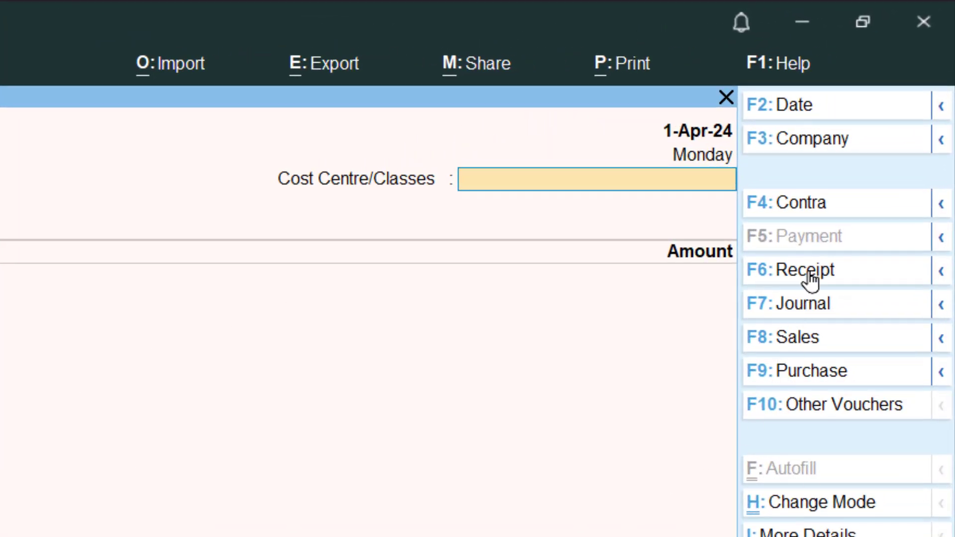
Start a receipt voucher with Cost Centre/Classes set to Not Applicable and SBI Acc as the account.
{"action": "left_click", "coordinate": [808, 278]}
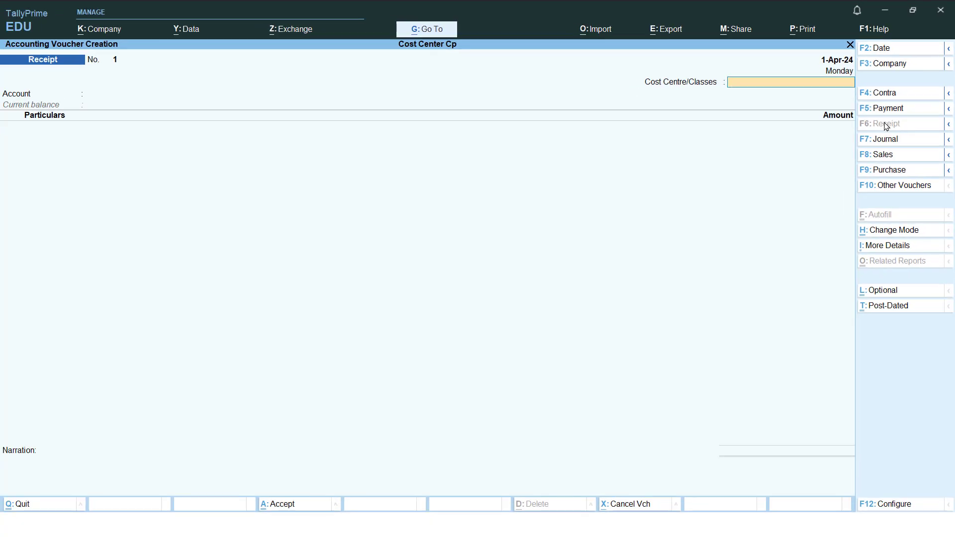
{"action": "key", "text": "Return"}
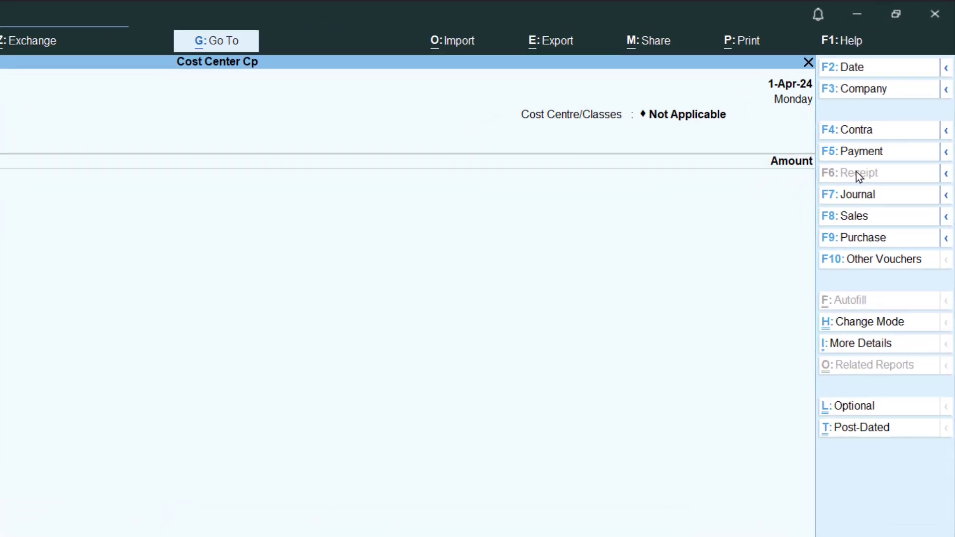
{"action": "type", "text": "Sb"}
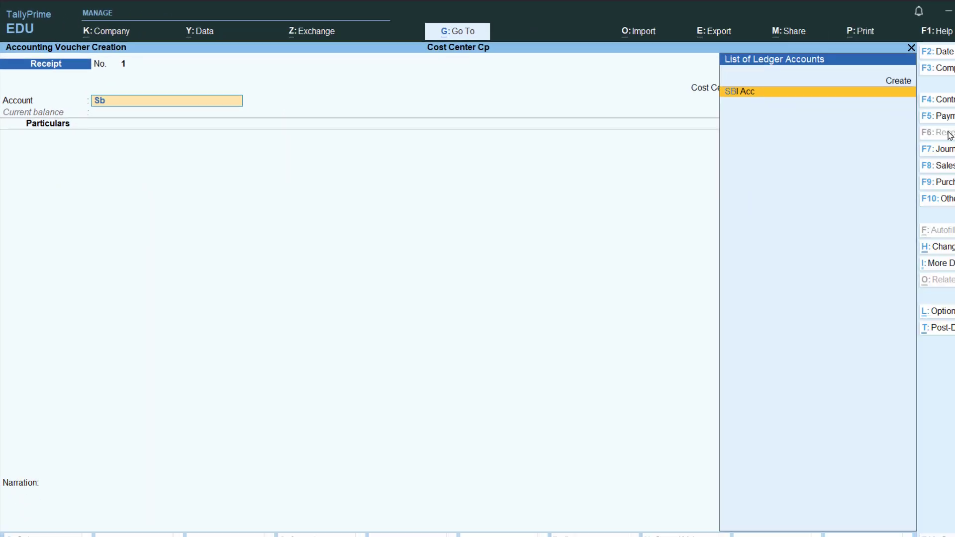
{"action": "key", "text": "Return"}
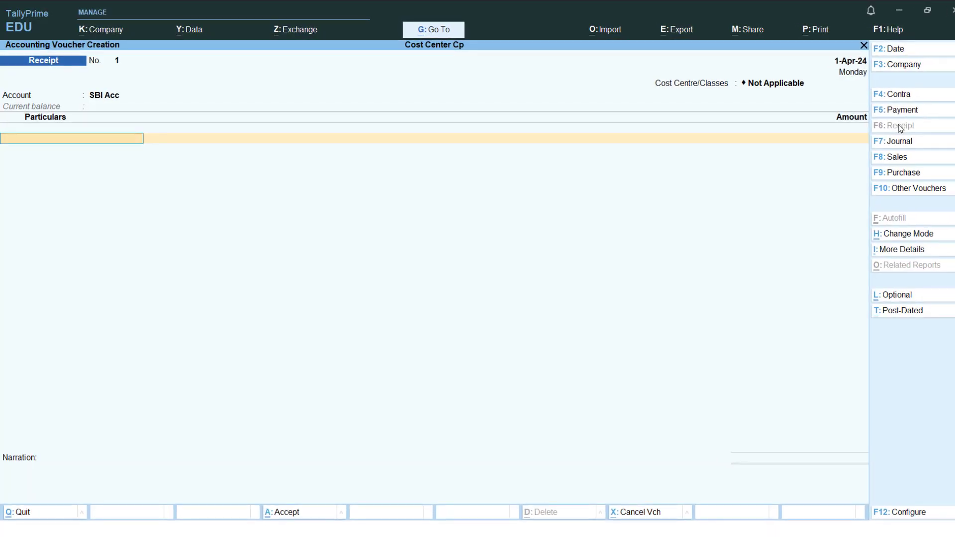
Create the Trg Program Income ledger under Indirect Incomes from within the receipt, with cost centres applicable and no bank details.
{"action": "key", "text": "alt+c"}
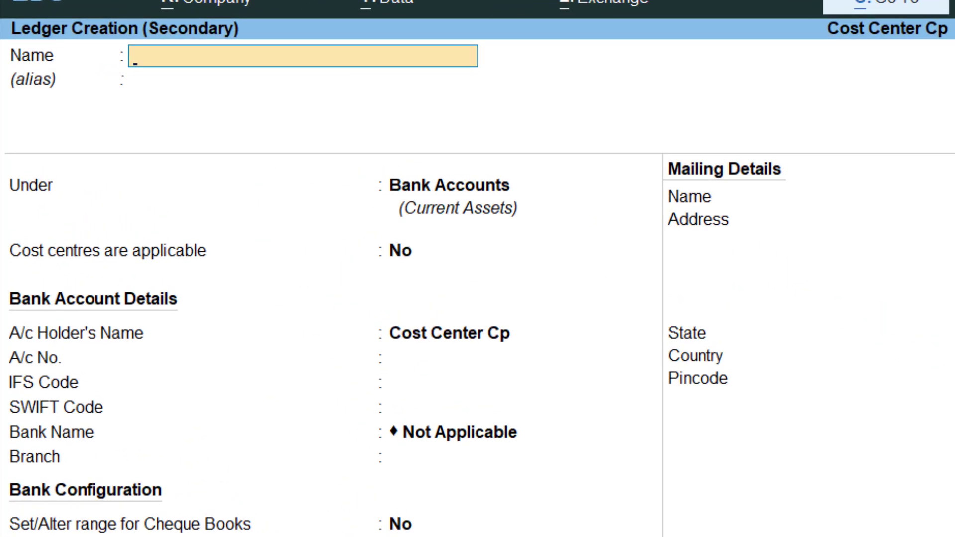
{"action": "type", "text": "Trg Progr"}
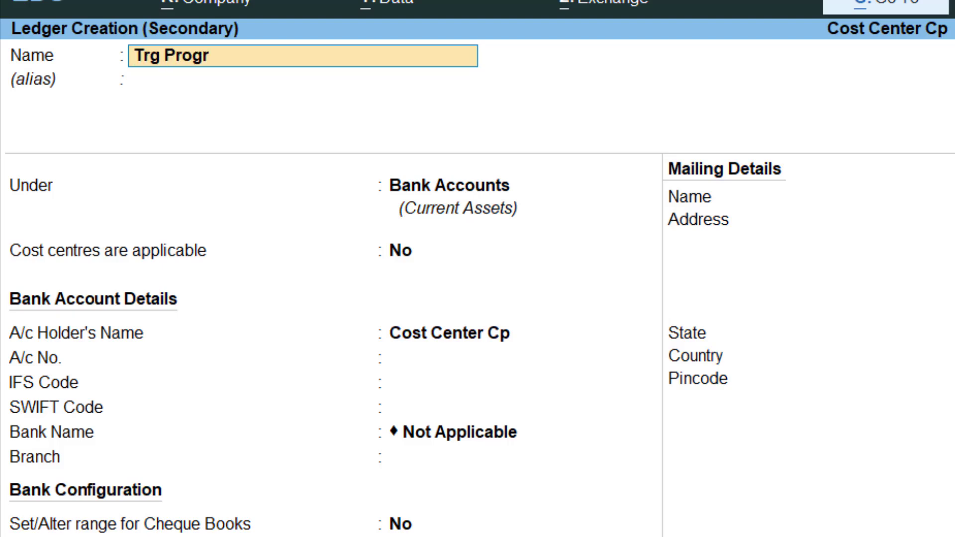
{"action": "type", "text": "am Income"}
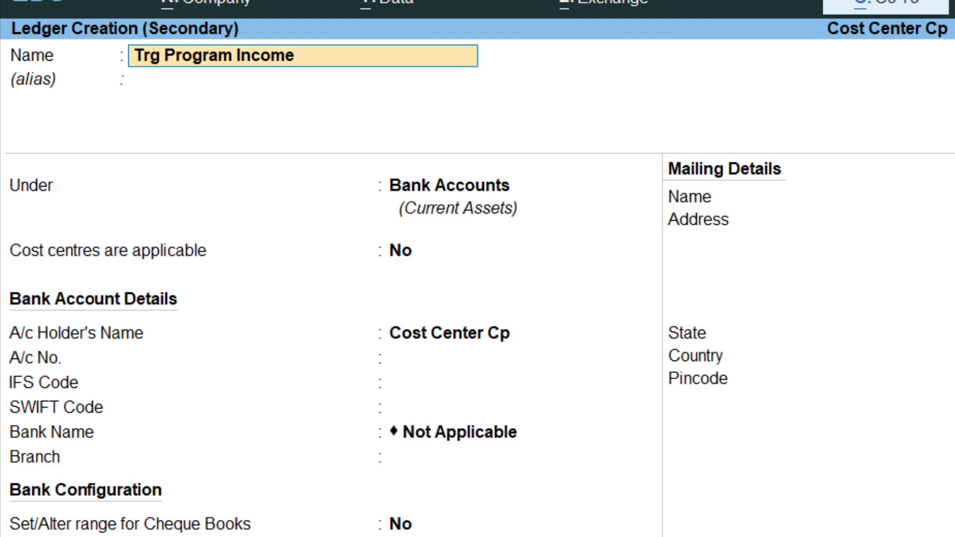
{"action": "key", "text": "Return"}
{"action": "type", "text": "In"}
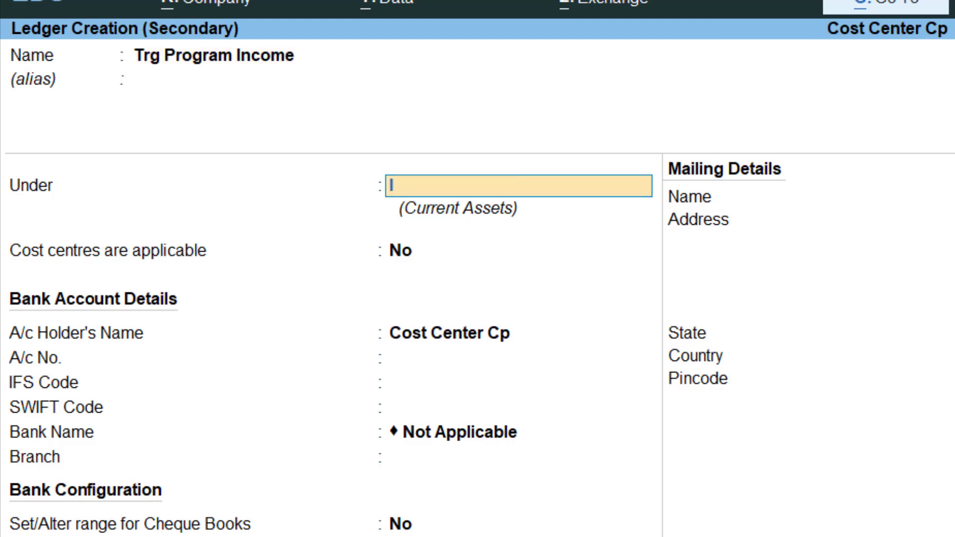
{"action": "type", "text": "d"}
{"action": "key", "text": "Return"}
{"action": "key", "text": "Return"}
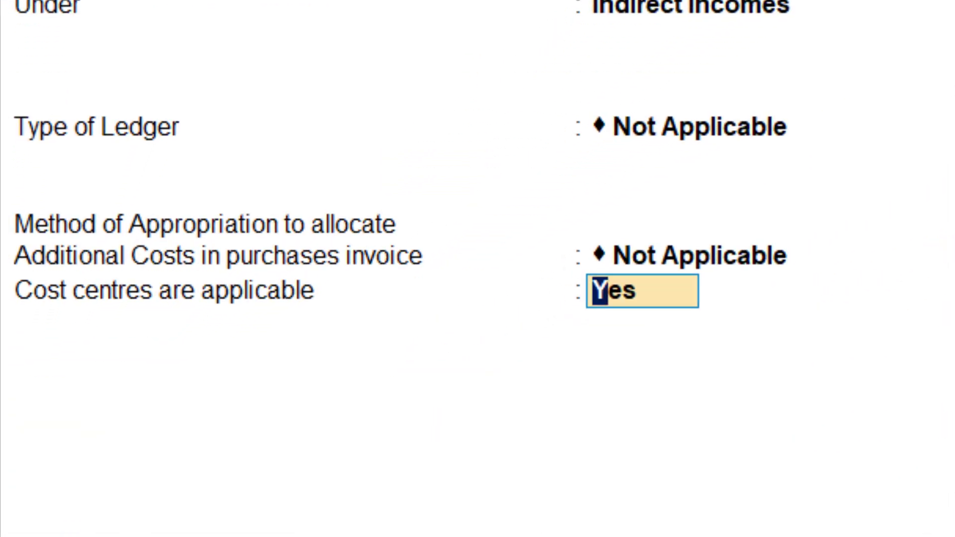
{"action": "key", "text": "Return"}
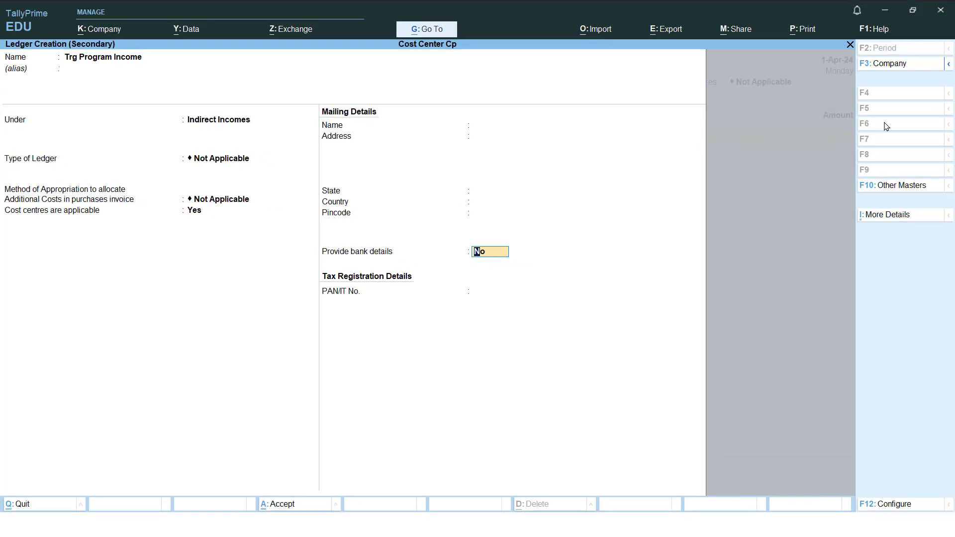
{"action": "key", "text": "Return"}
{"action": "key", "text": "Return"}
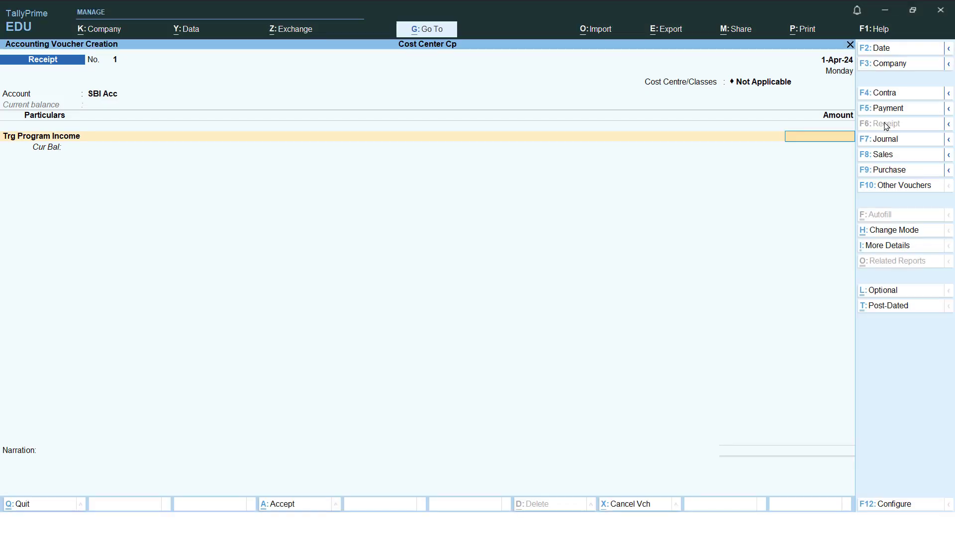
Enter 300000 for Trg Program Income and allocate 200000 and 100000 to the first and second employee cost centres named in the task.
{"action": "type", "text": "30"}
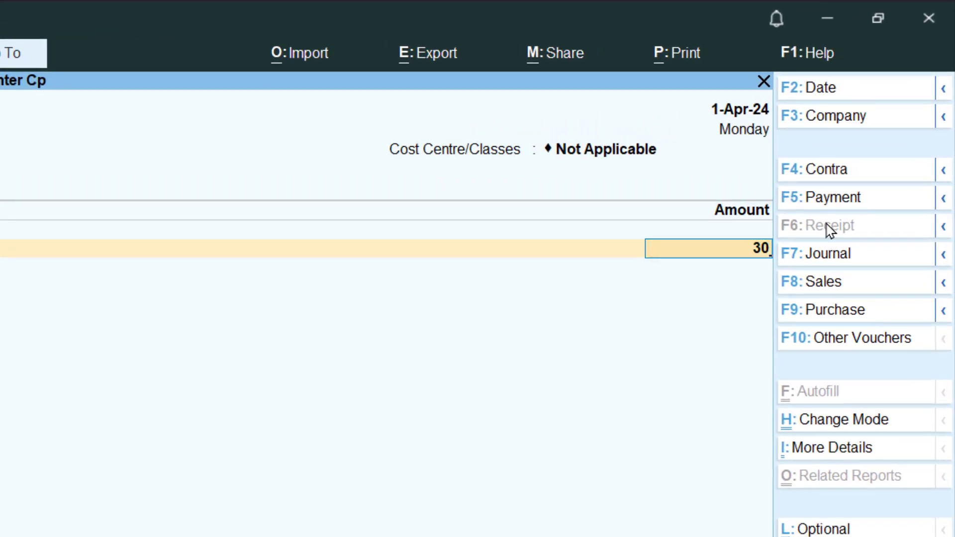
{"action": "type", "text": "0000"}
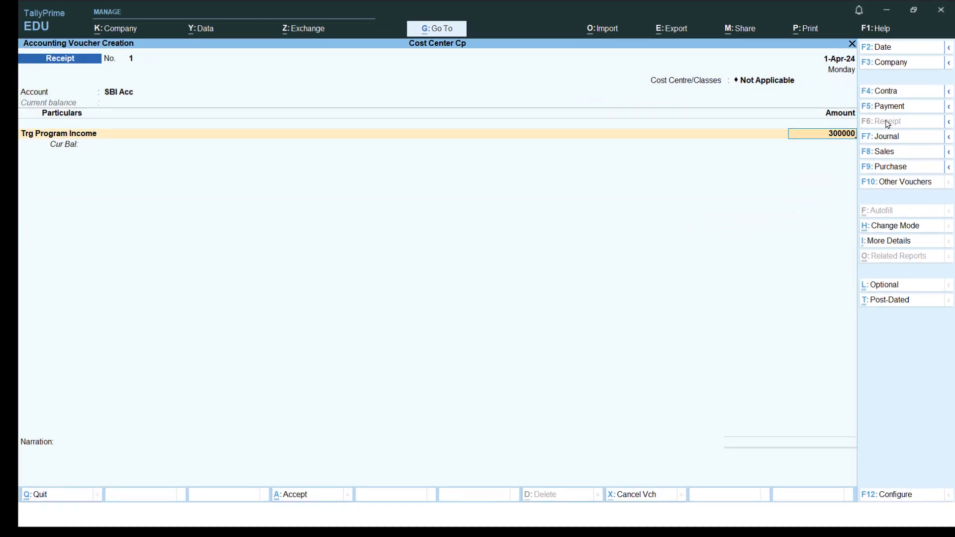
{"action": "key", "text": "Return"}
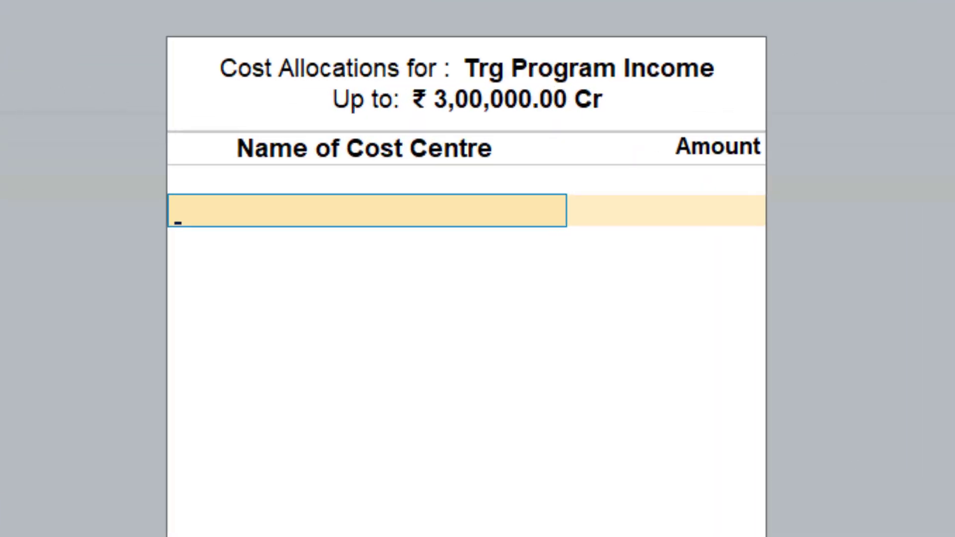
{"action": "type", "text": "M"}
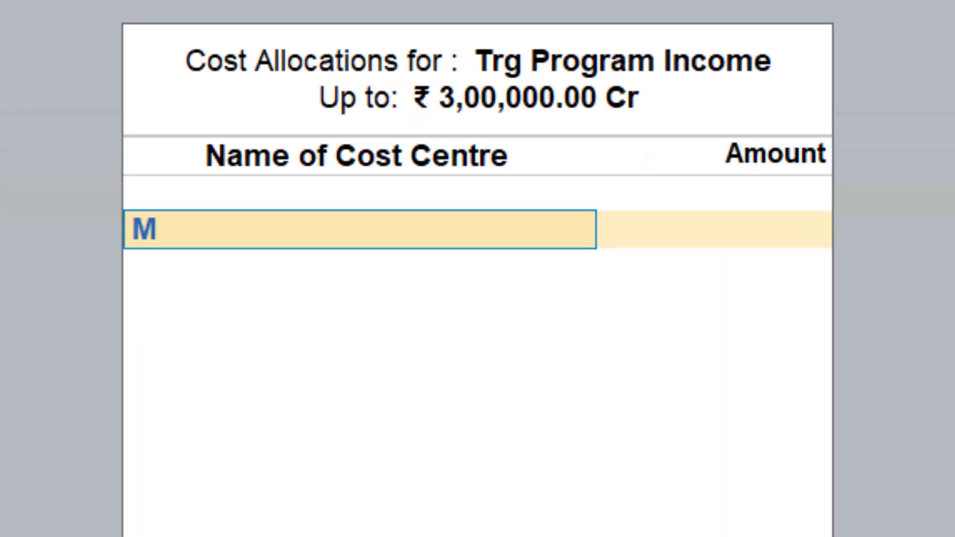
{"action": "key", "text": "Return"}
{"action": "type", "text": "2"}
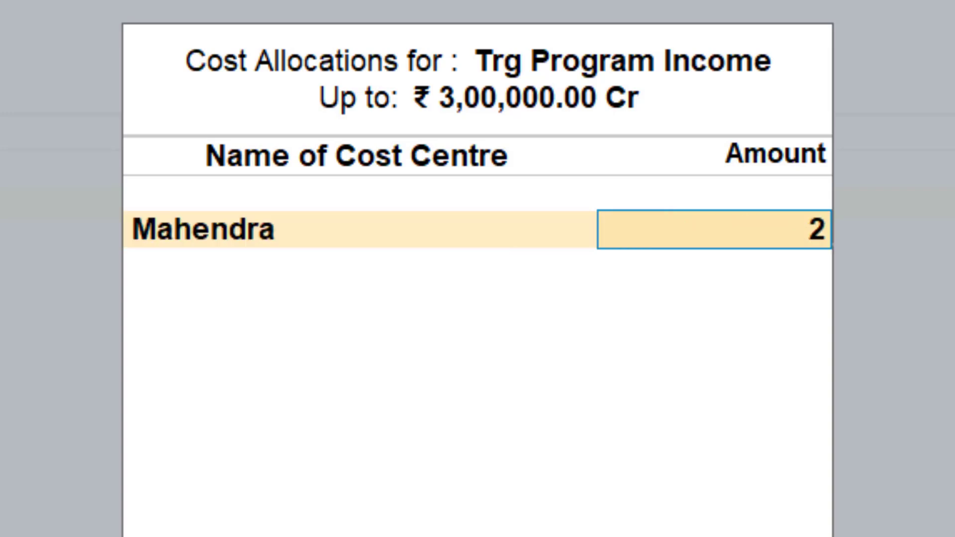
{"action": "type", "text": ",00,000"}
{"action": "key", "text": "Return"}
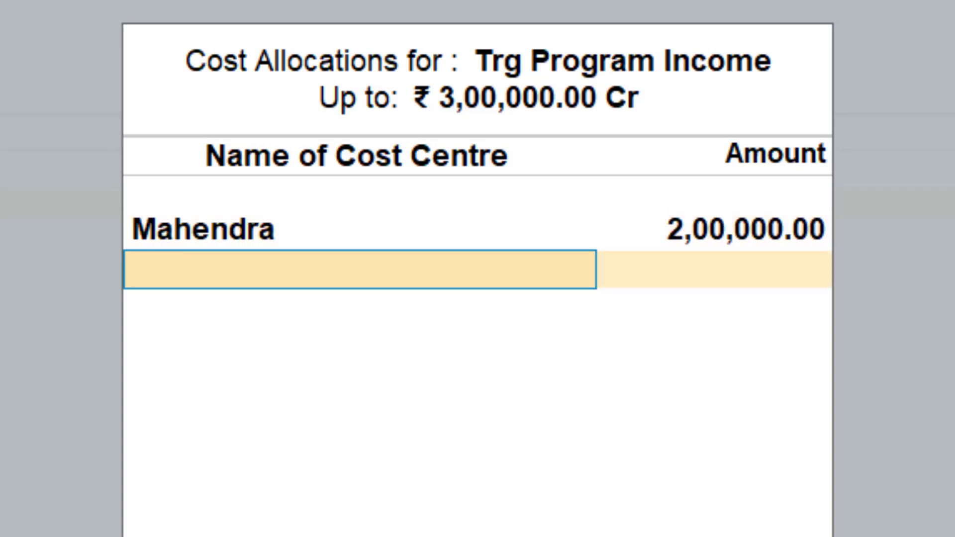
{"action": "type", "text": "Ji"}
{"action": "key", "text": "Return"}
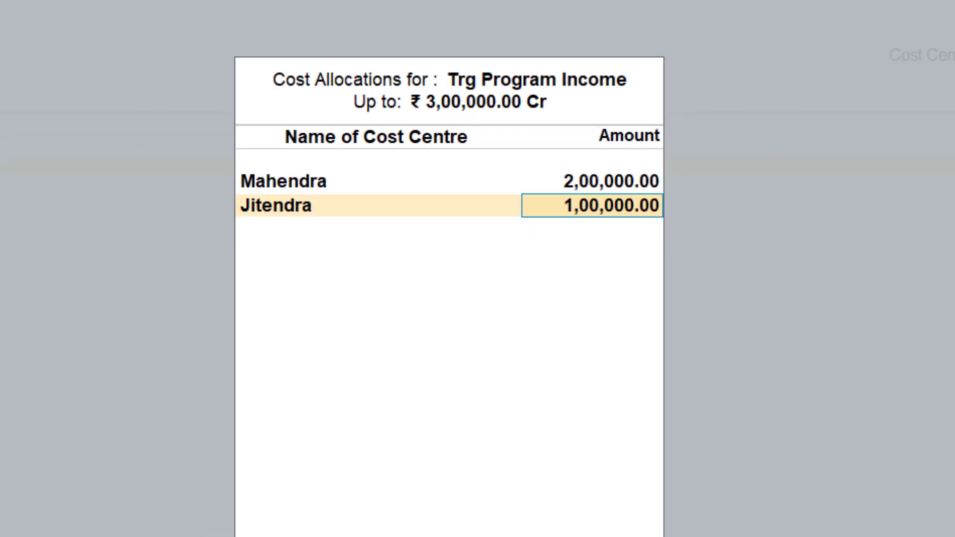
{"action": "key", "text": "Return"}
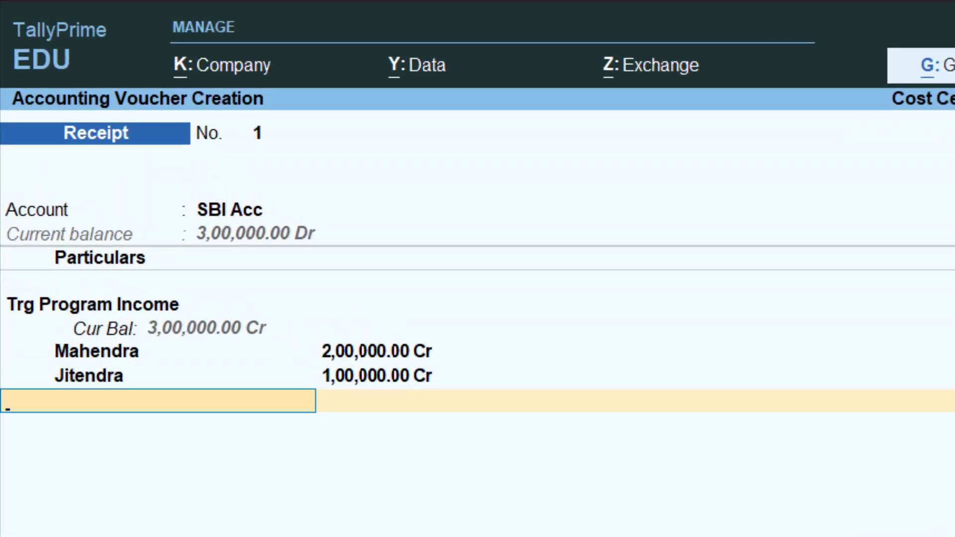
End the receipt entries and record the SBI Acc bank allocation as Cheque/DD with instrument number 214563.
{"action": "key", "text": "Return"}
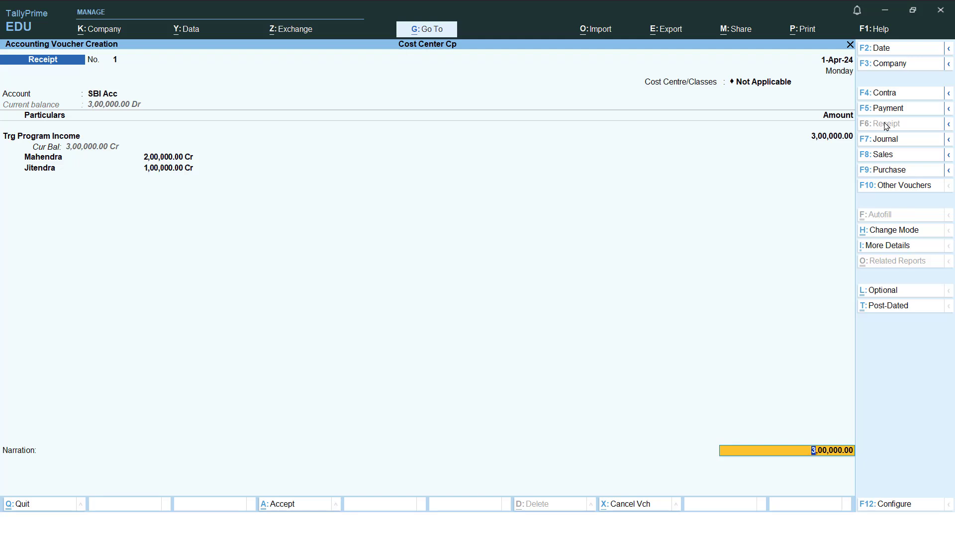
{"action": "key", "text": "Return"}
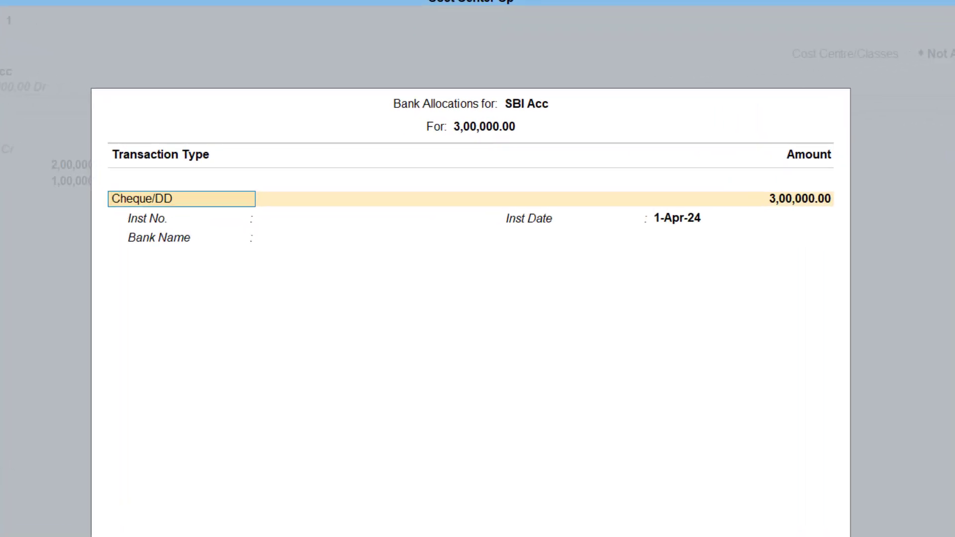
{"action": "key", "text": "Return"}
{"action": "key", "text": "Return"}
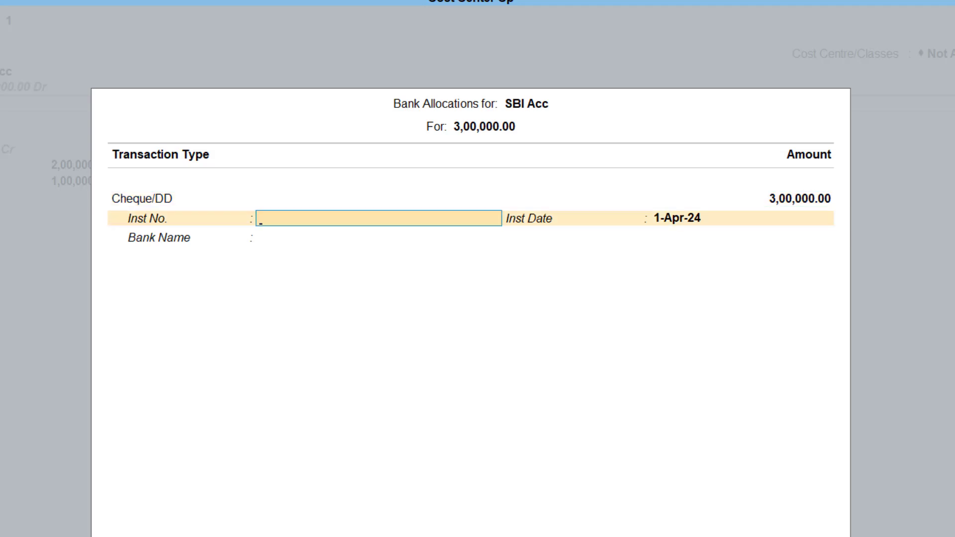
{"action": "type", "text": "214563"}
{"action": "key", "text": "Return"}
{"action": "key", "text": "Return"}
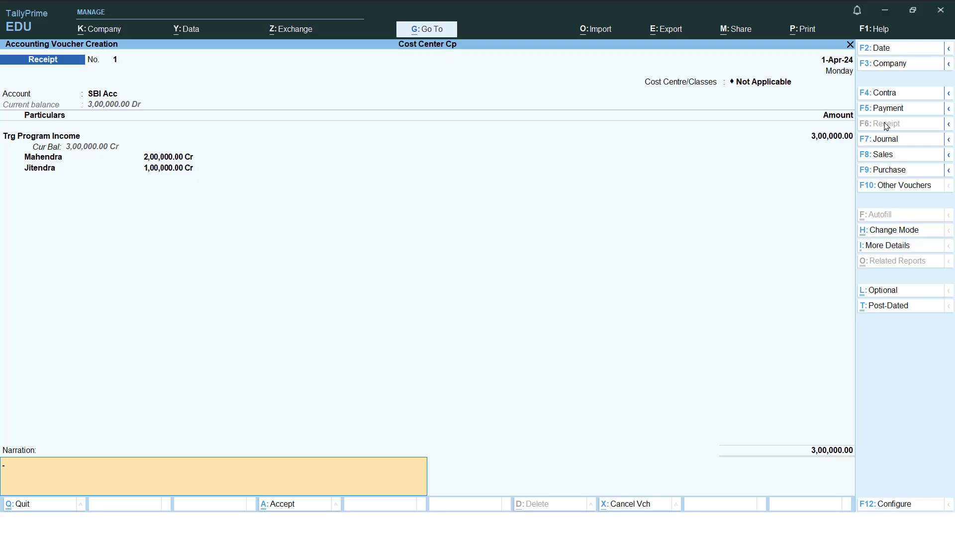
Add the narration "being income received" and save the receipt voucher.
{"action": "type", "text": "being"}
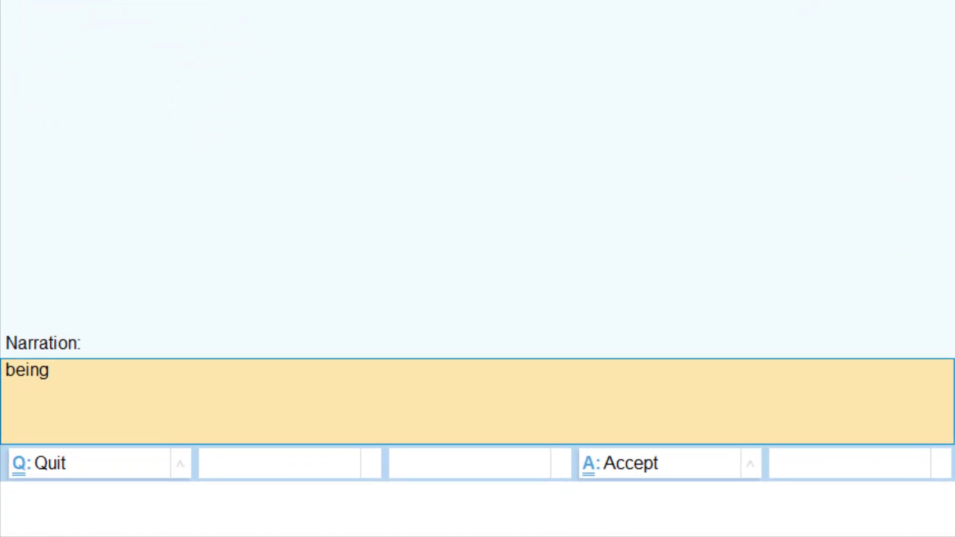
{"action": "type", "text": " incopome"}
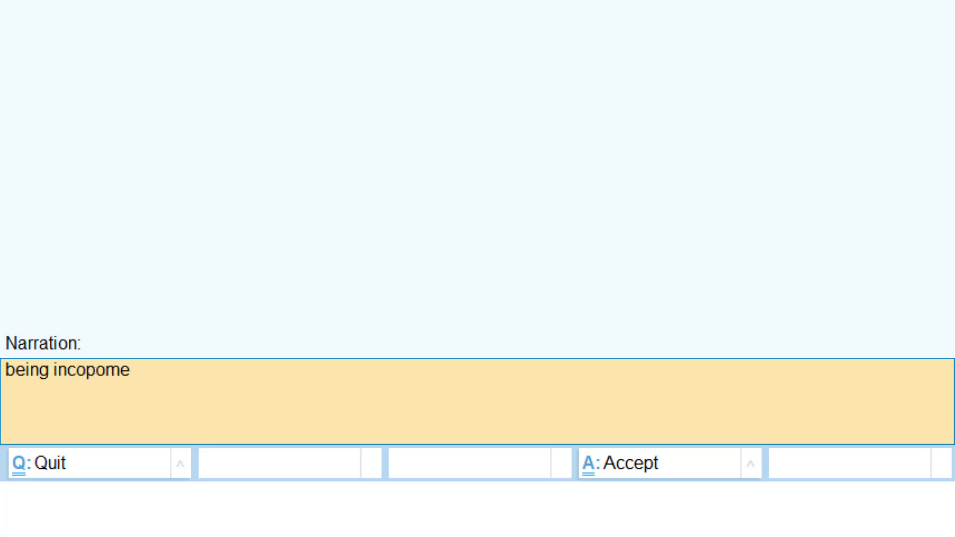
{"action": "key", "text": "BackSpace"}
{"action": "key", "text": "BackSpace"}
{"action": "key", "text": "BackSpace"}
{"action": "key", "text": "BackSpace"}
{"action": "type", "text": "me receive"}
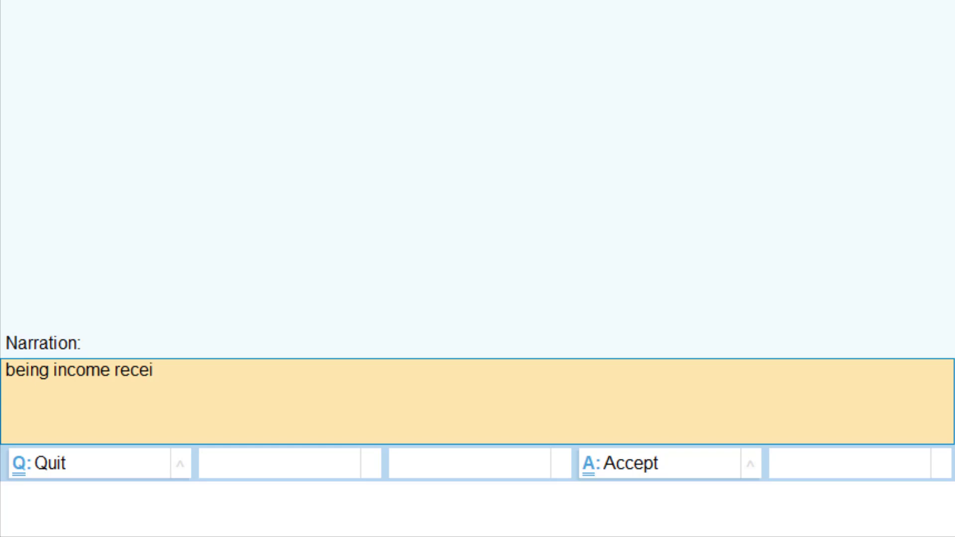
{"action": "type", "text": "d"}
{"action": "key", "text": "Return"}
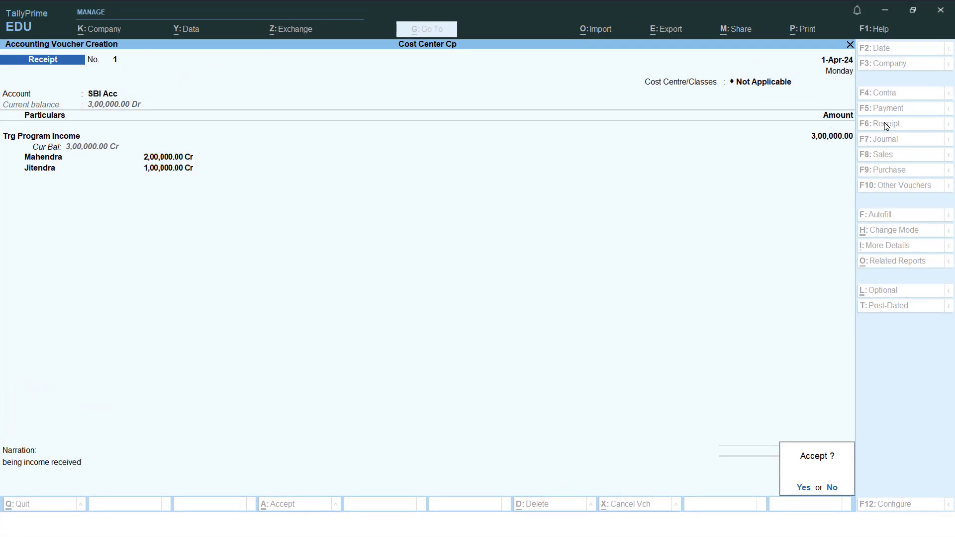
{"action": "key", "text": "Return"}
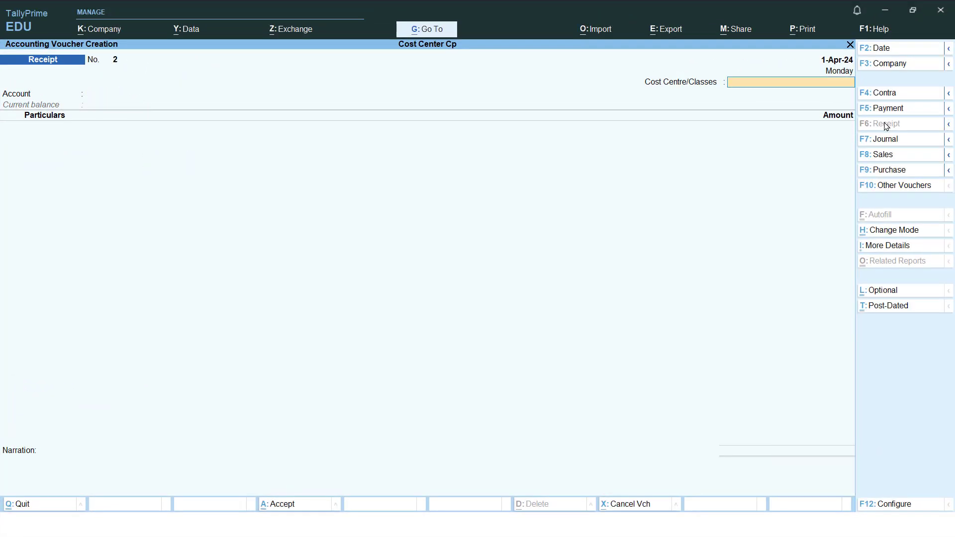
Search the reports for "Cost Cen" and open the Cost Centre Summary.
{"action": "key", "text": "alt+g"}
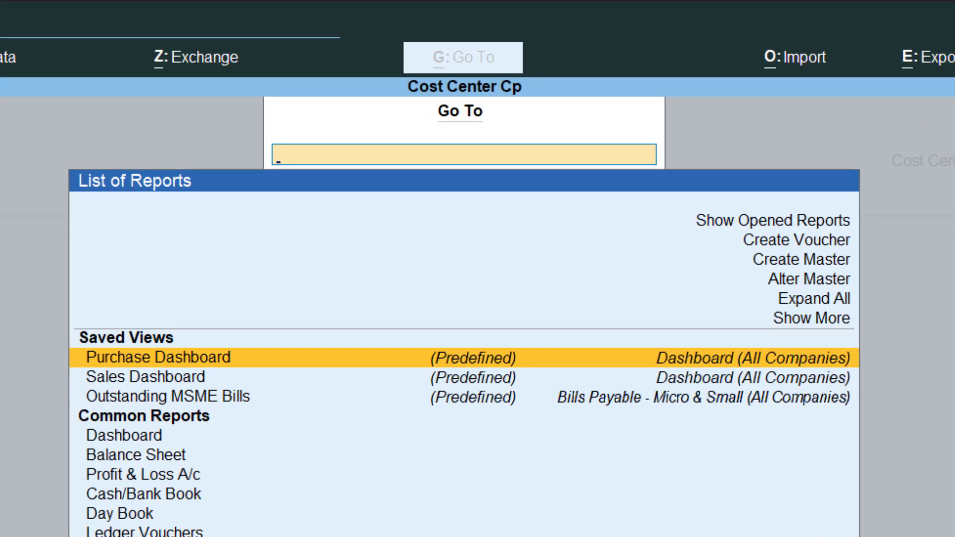
{"action": "type", "text": "Cost Center"}
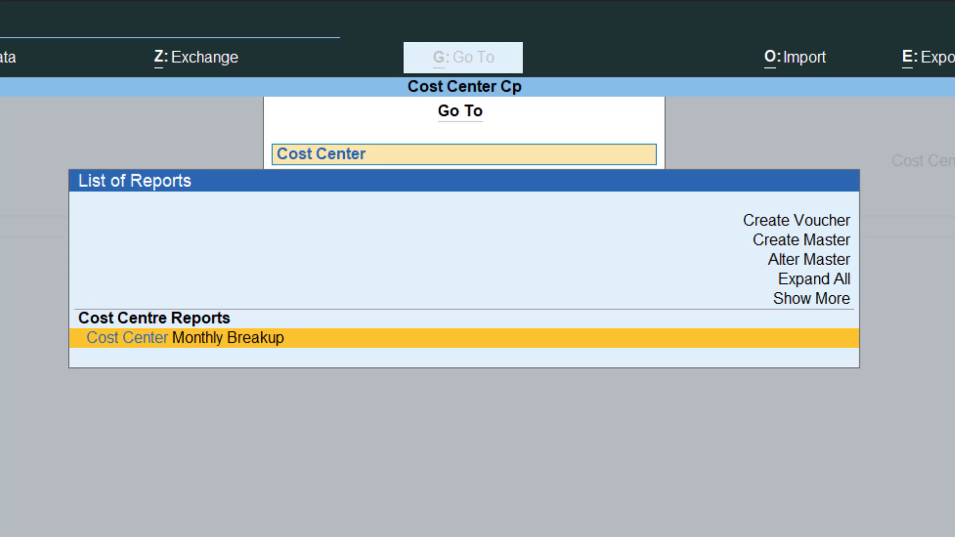
{"action": "key", "text": "BackSpace"}
{"action": "key", "text": "BackSpace"}
{"action": "key", "text": "Down"}
{"action": "key", "text": "Down"}
{"action": "key", "text": "Down"}
{"action": "key", "text": "Down"}
{"action": "key", "text": "Down"}
{"action": "key", "text": "Down"}
{"action": "key", "text": "Down"}
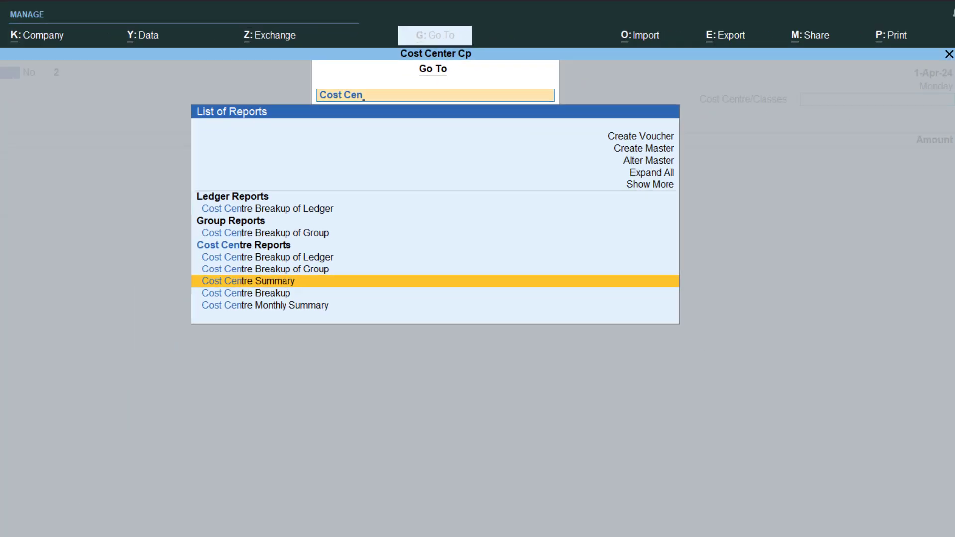
{"action": "key", "text": "Return"}
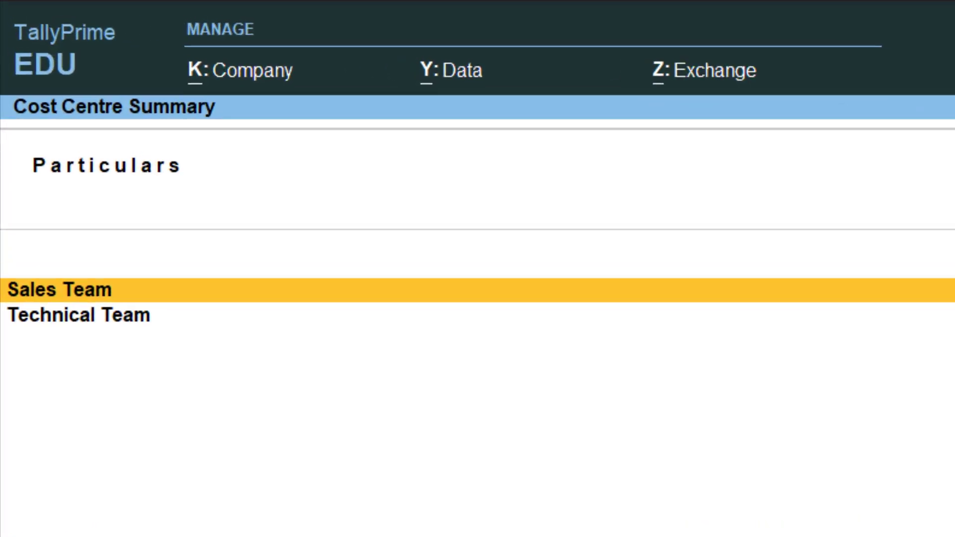
Expand the Cost Centre Summary and review each employee's debit, credit and closing balance under Sales Team and Technical Team.
{"action": "key", "text": "Escape"}
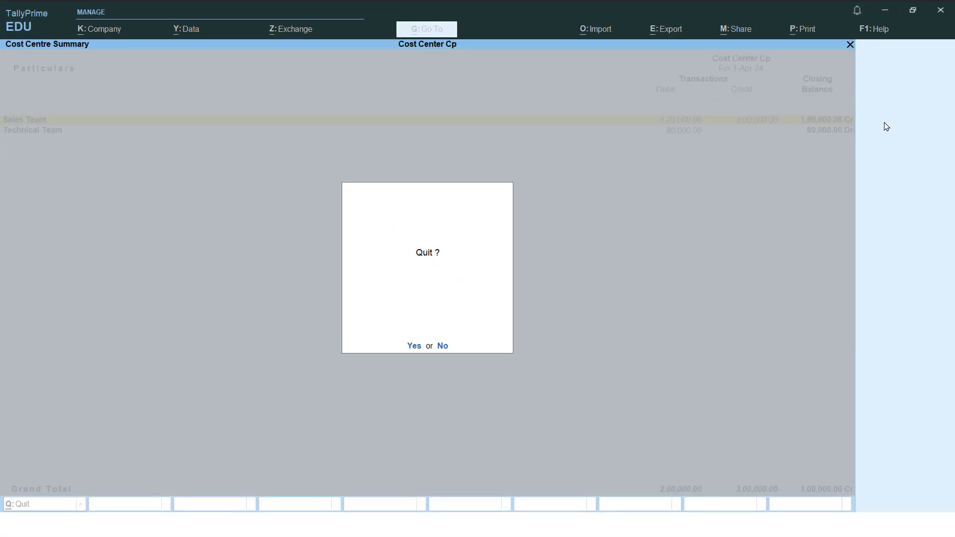
{"action": "key", "text": "n"}
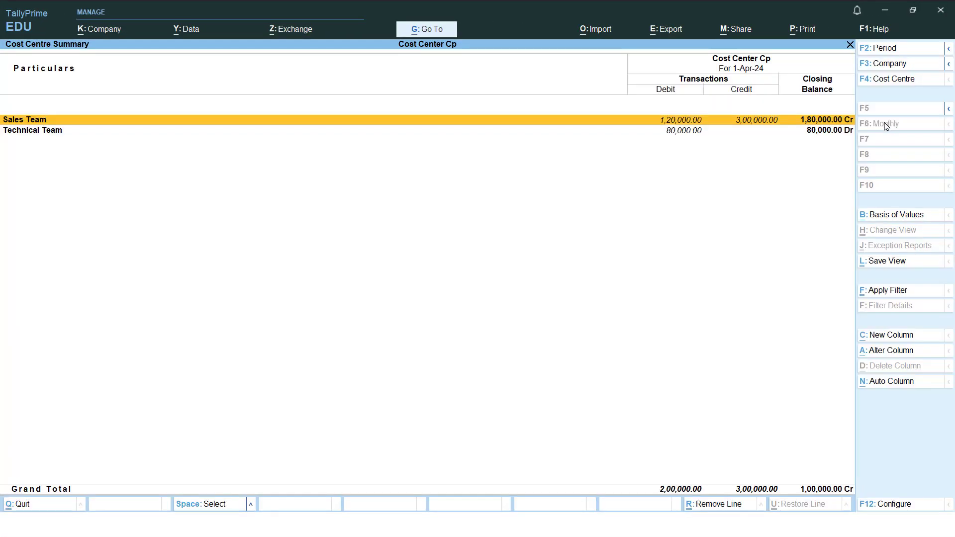
{"action": "key", "text": "alt+F5"}
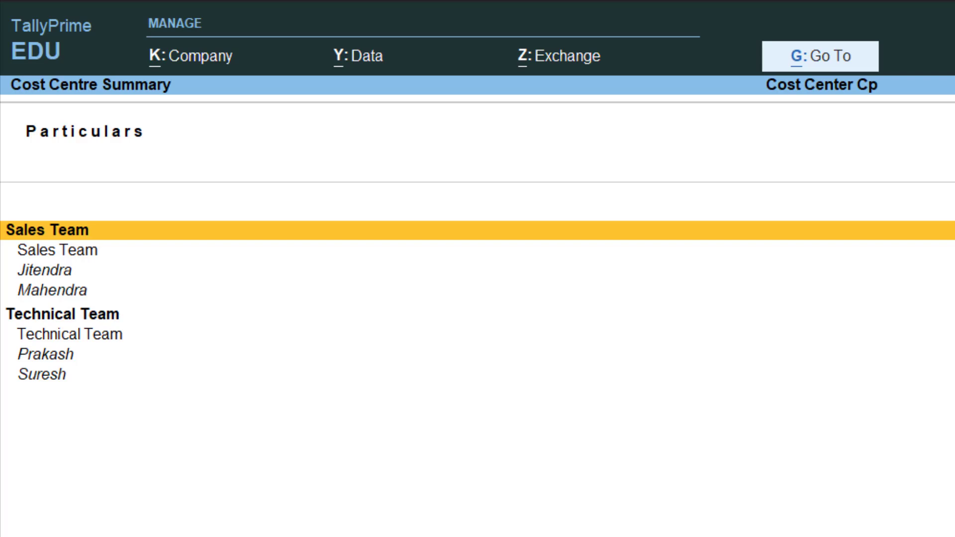
{"action": "key", "text": "Down"}
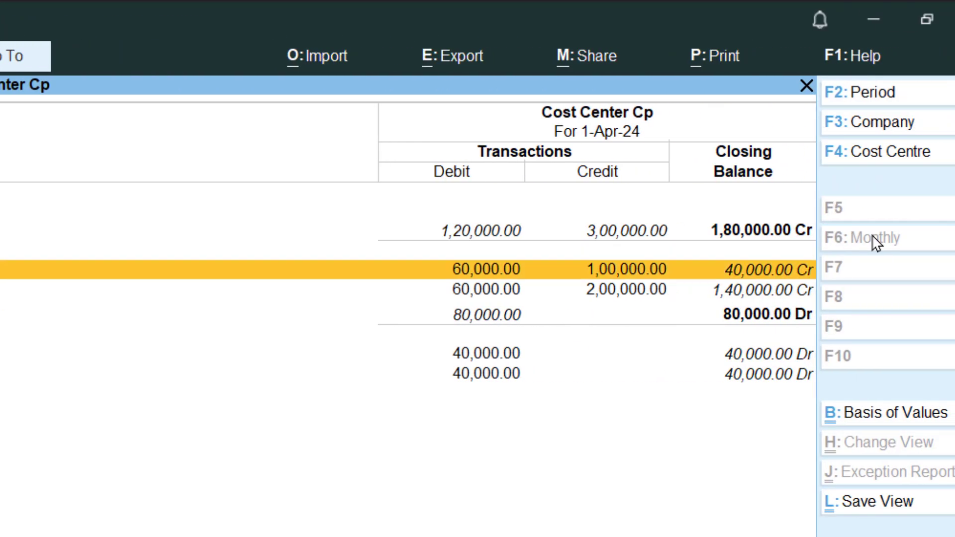
{"action": "key", "text": "Down"}
{"action": "key", "text": "Down"}
{"action": "key", "text": "Down"}
{"action": "key", "text": "Up"}
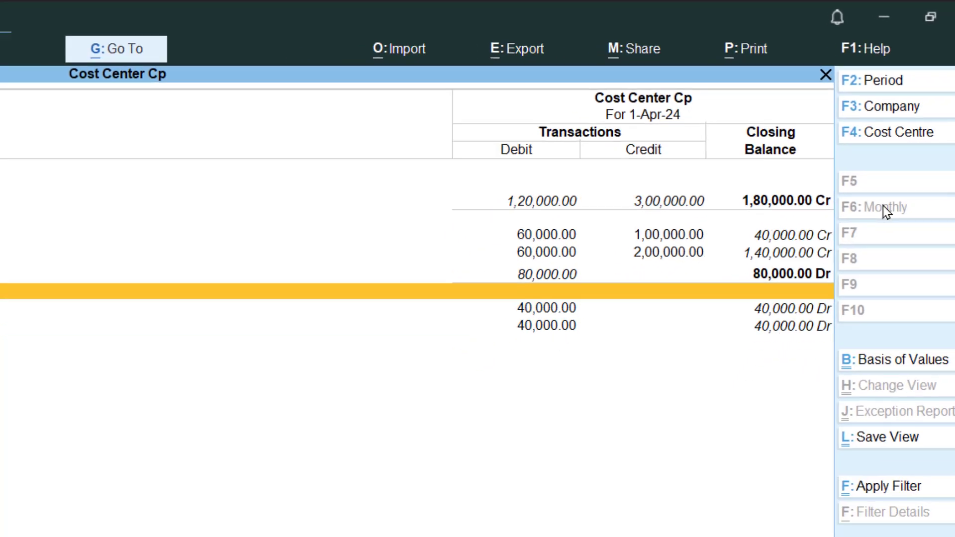
{"action": "key", "text": "Down"}
{"action": "key", "text": "Down"}
{"action": "key", "text": "Up"}
{"action": "key", "text": "Up"}
{"action": "key", "text": "Up"}
{"action": "key", "text": "Up"}
{"action": "key", "text": "Up"}
{"action": "key", "text": "Up"}
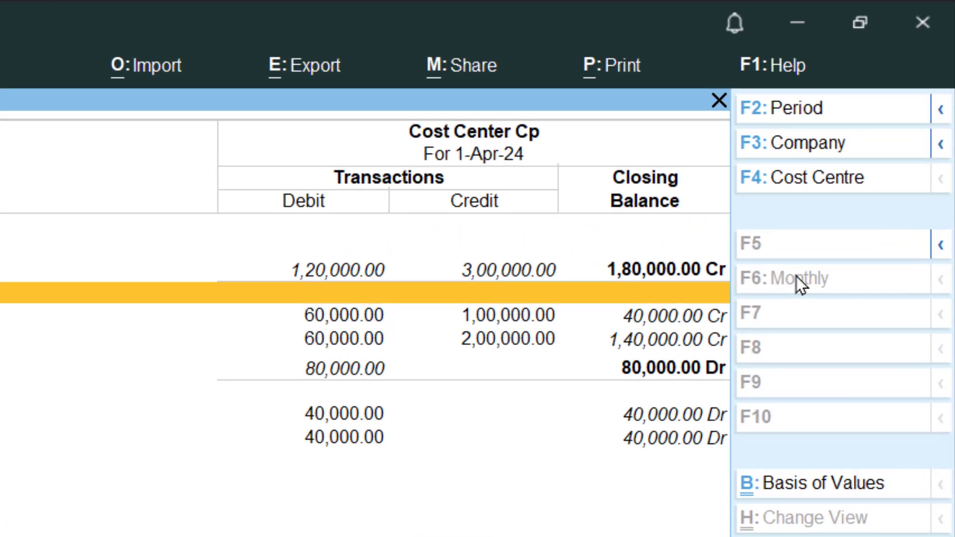
Leave the Cost Centre Summary and the blank receipt voucher, and switch to the PowerPoint slide show.
{"action": "key", "text": "Escape"}
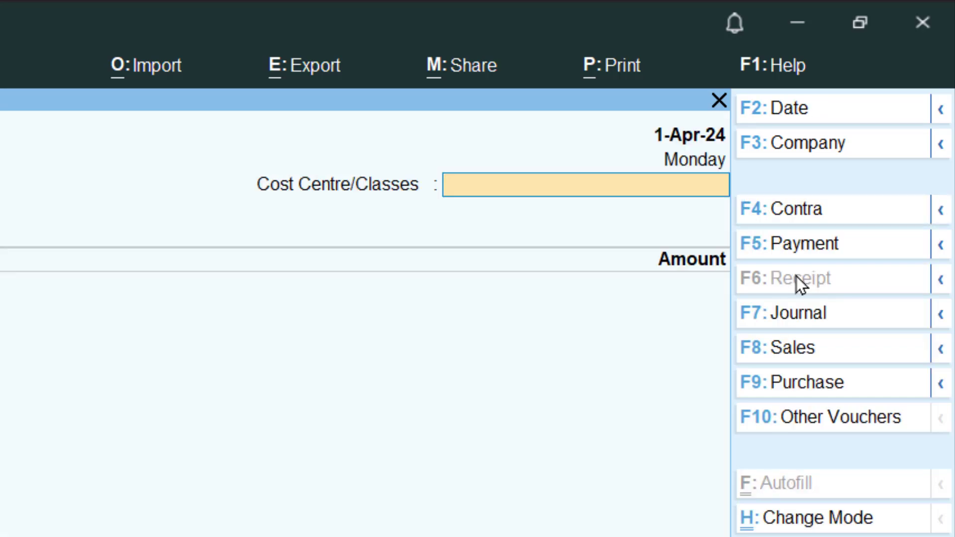
{"action": "key", "text": "Escape"}
{"action": "key", "text": "Escape"}
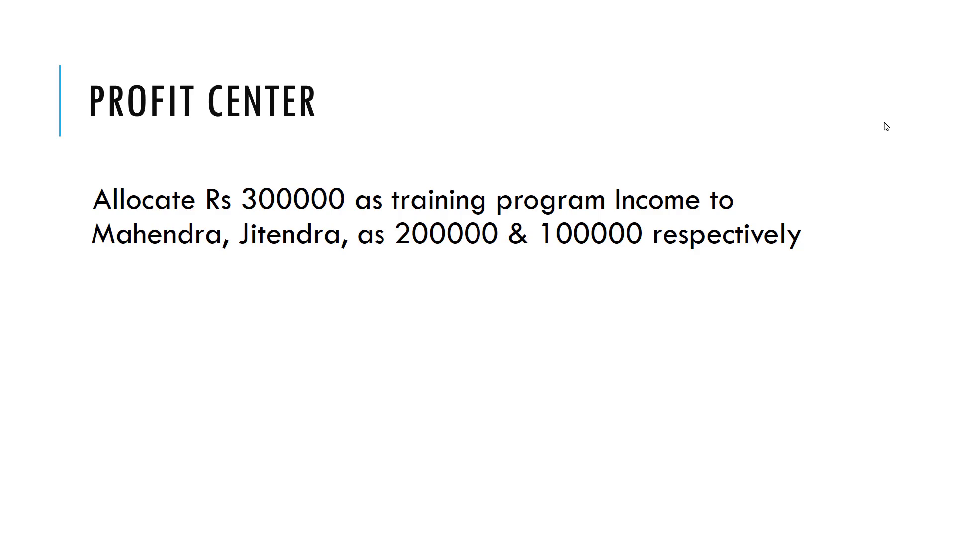
Advance the slides to the Cost Center Class auto allocation task, read it and return to TallyPrime.
{"action": "key", "text": "Right"}
{"action": "key", "text": "Right"}
{"action": "key", "text": "Right"}
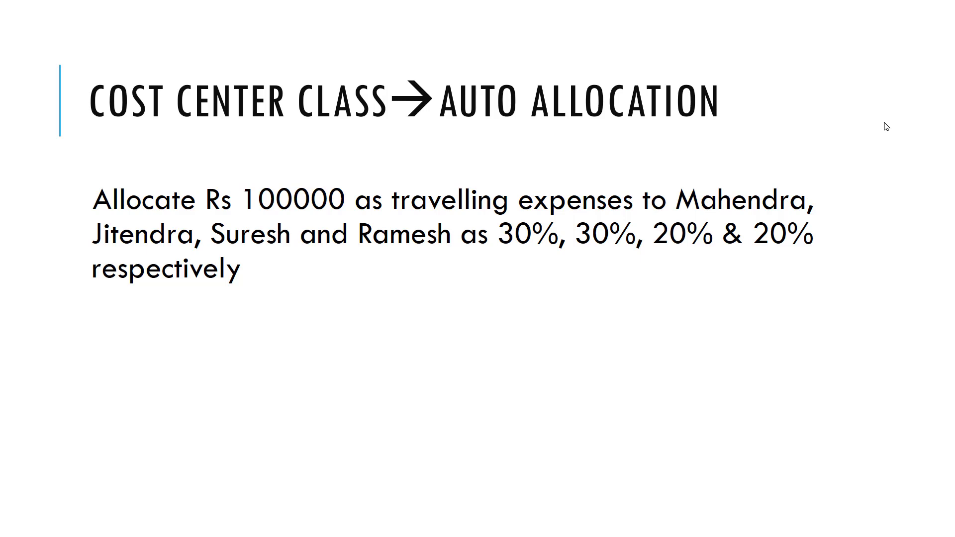
{"action": "key", "text": "alt+Tab"}
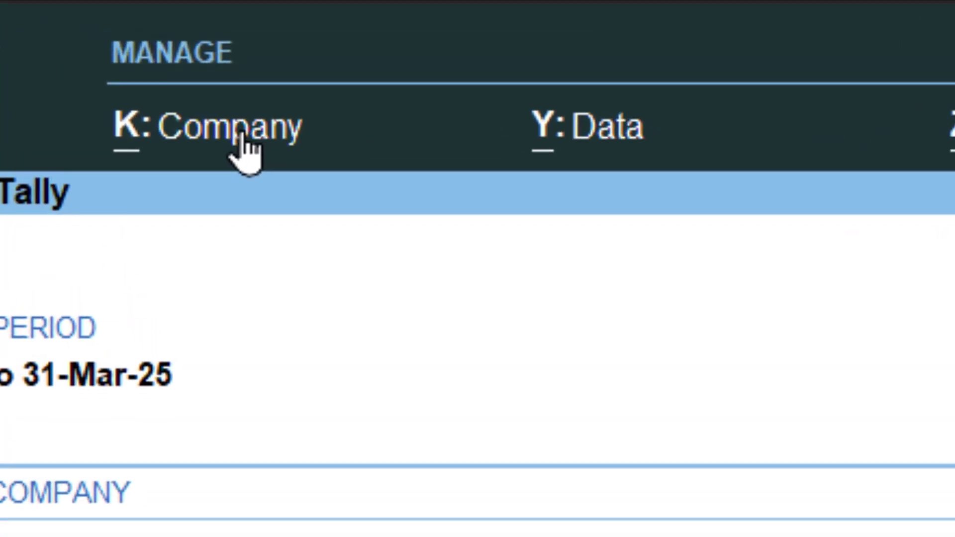
Open the Cost Centre Class details from the company features of Cost Center Cp.
{"action": "left_click", "coordinate": [108, 30]}
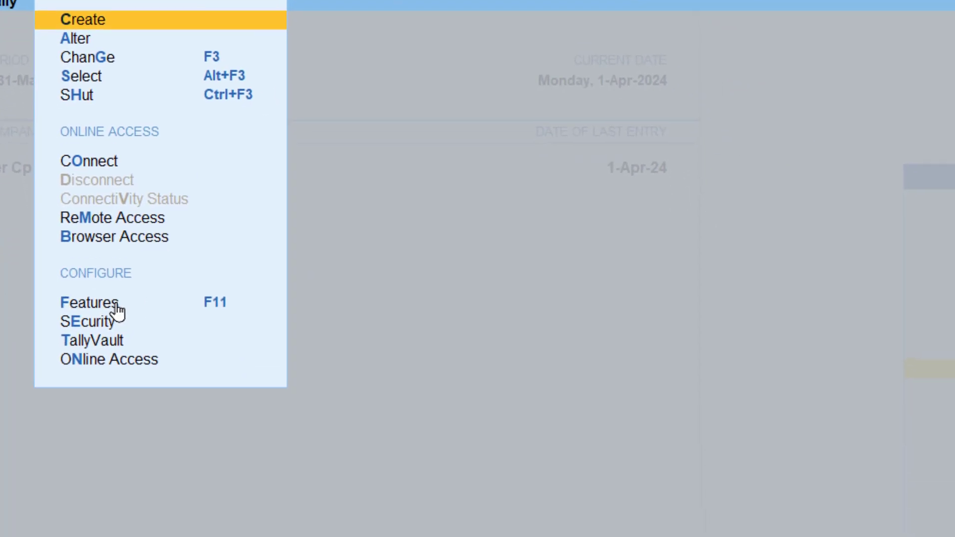
{"action": "left_click", "coordinate": [167, 503]}
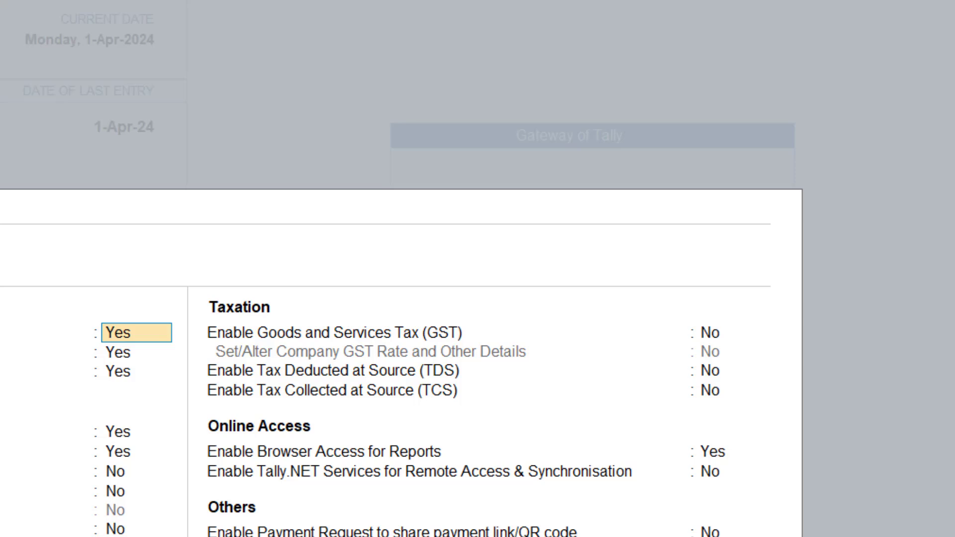
{"action": "left_click", "coordinate": [811, 169]}
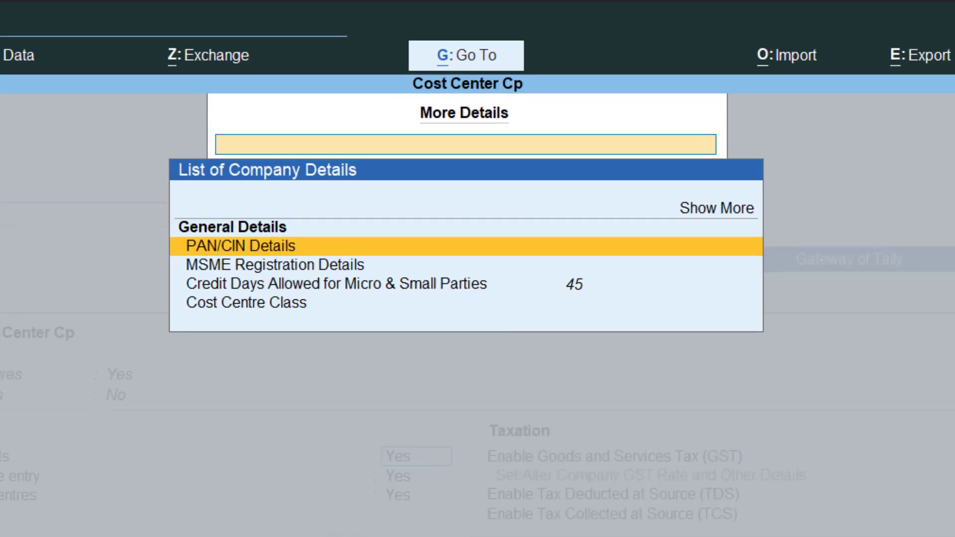
{"action": "left_click", "coordinate": [337, 284]}
{"action": "left_click", "coordinate": [246, 303]}
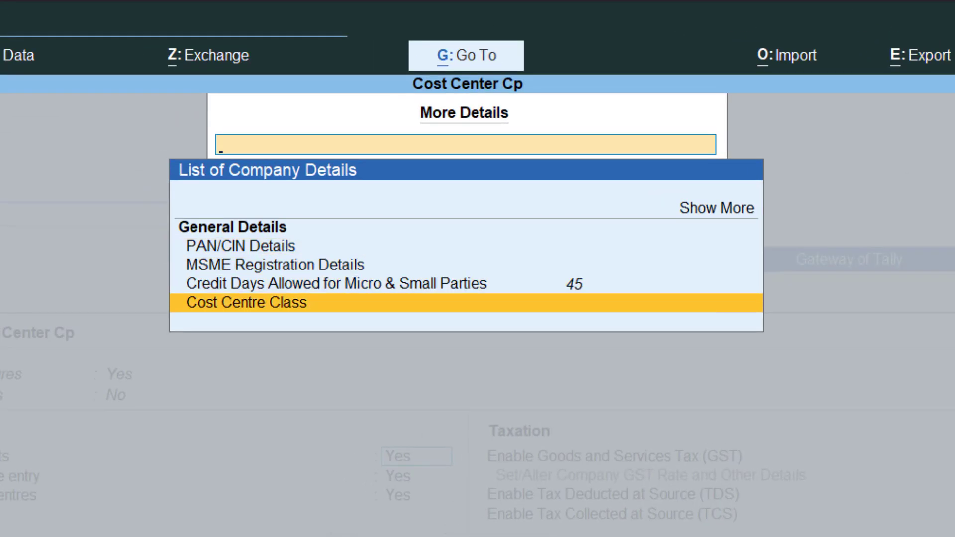
{"action": "key", "text": "Return"}
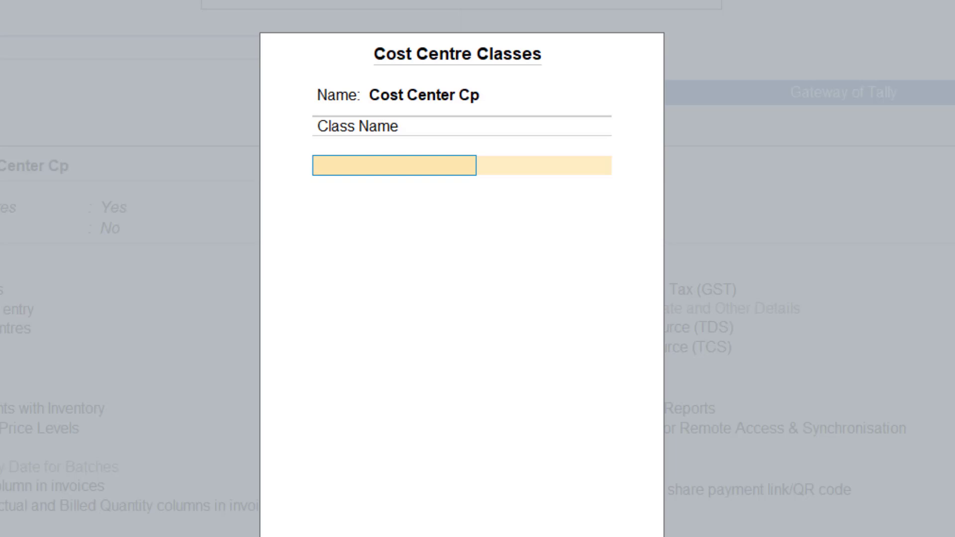
Name the new cost centre class "Exp Auto Allocation" and open its allocation details.
{"action": "type", "text": "Exp Auto"}
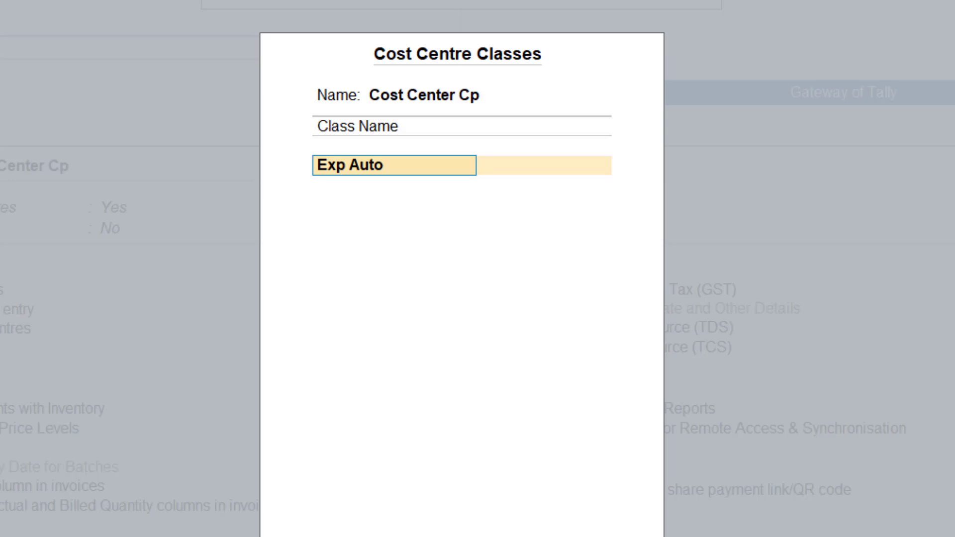
{"action": "type", "text": " Allocation"}
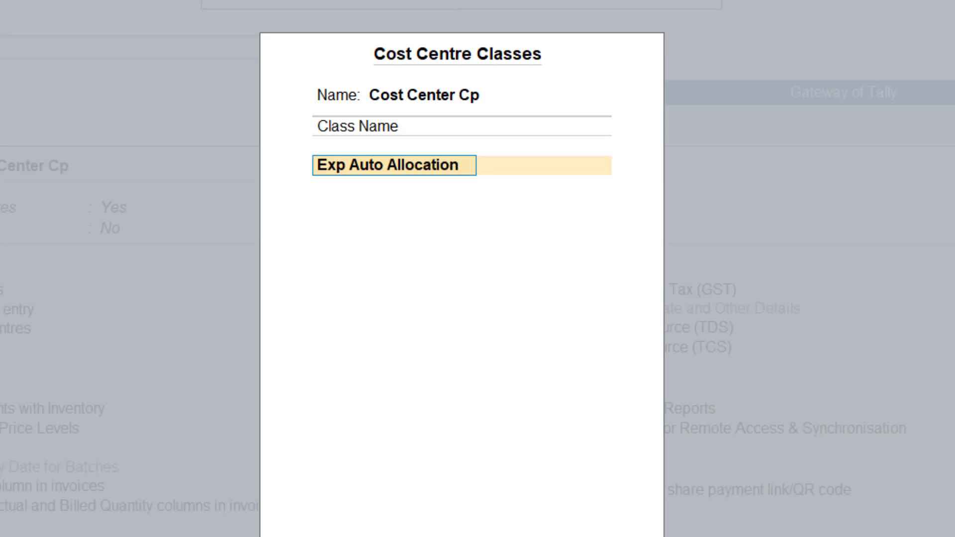
{"action": "key", "text": "Return"}
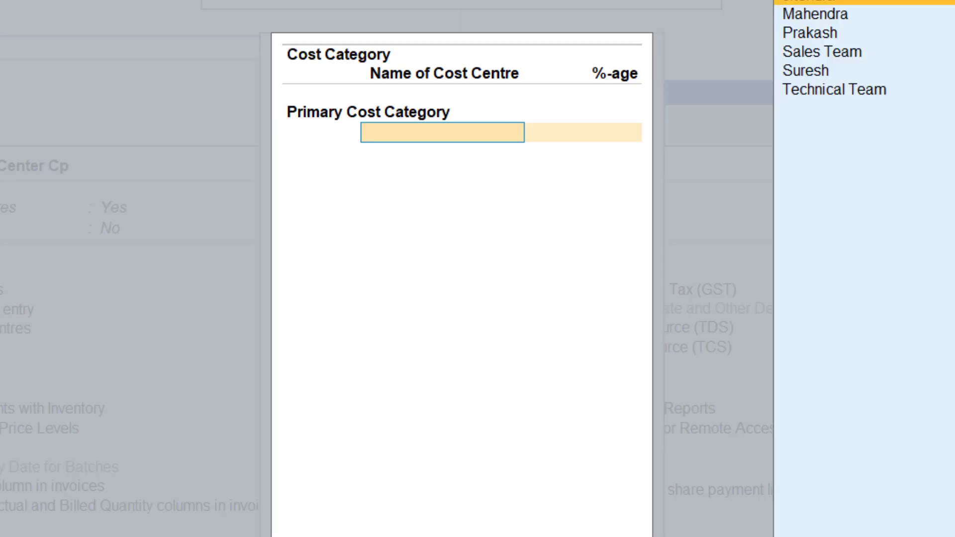
Allocate 30% each to the first two employee cost centres under Primary Cost Category.
{"action": "key", "text": "Return"}
{"action": "type", "text": "30"}
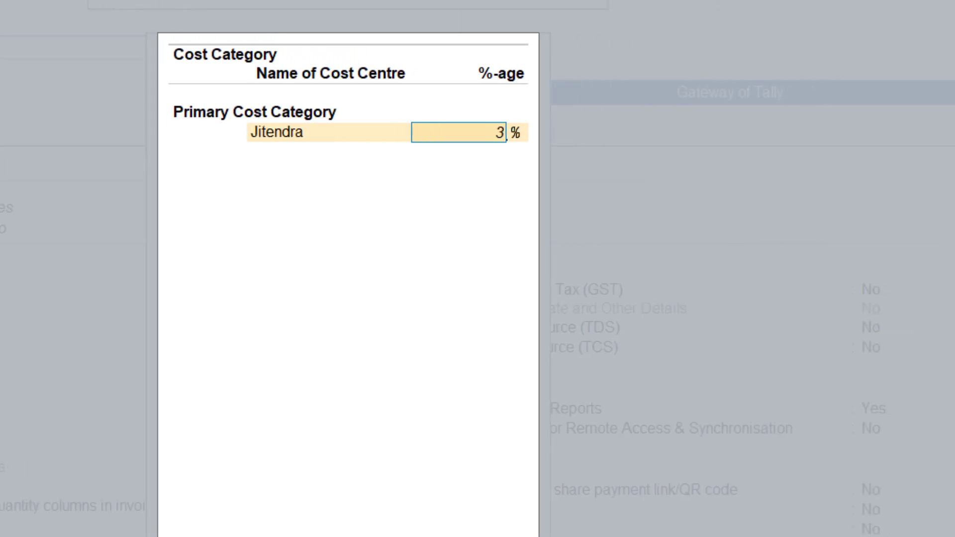
{"action": "key", "text": "Return"}
{"action": "type", "text": "M"}
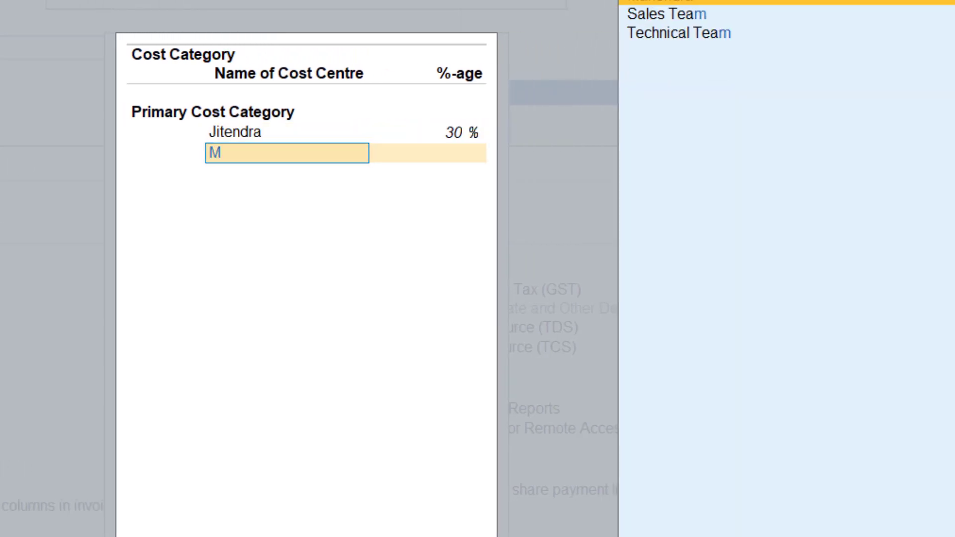
{"action": "key", "text": "Return"}
{"action": "type", "text": "30"}
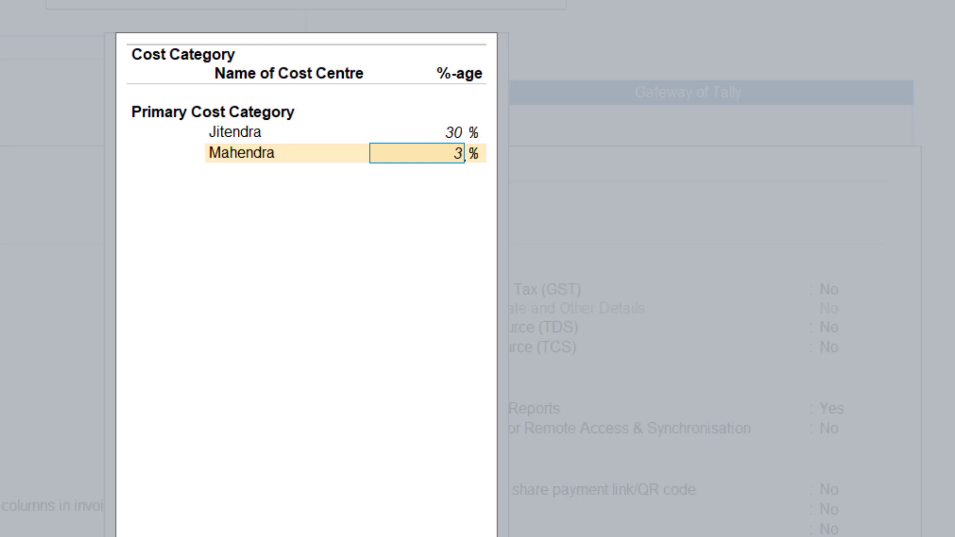
{"action": "key", "text": "Return"}
Allocate 20% each to the remaining two employee cost centres, and save the class with the company features.
{"action": "key", "text": "Return"}
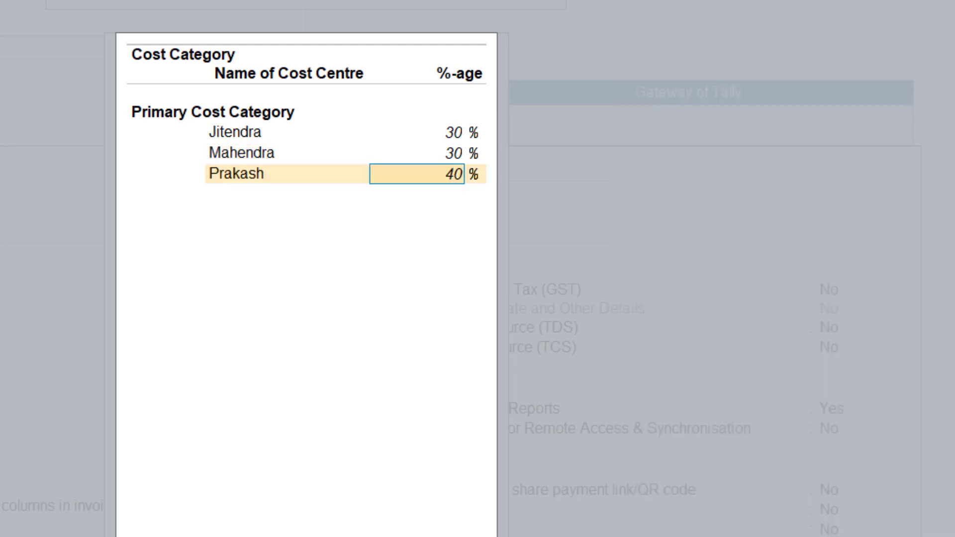
{"action": "type", "text": "20"}
{"action": "key", "text": "Return"}
{"action": "key", "text": "Down"}
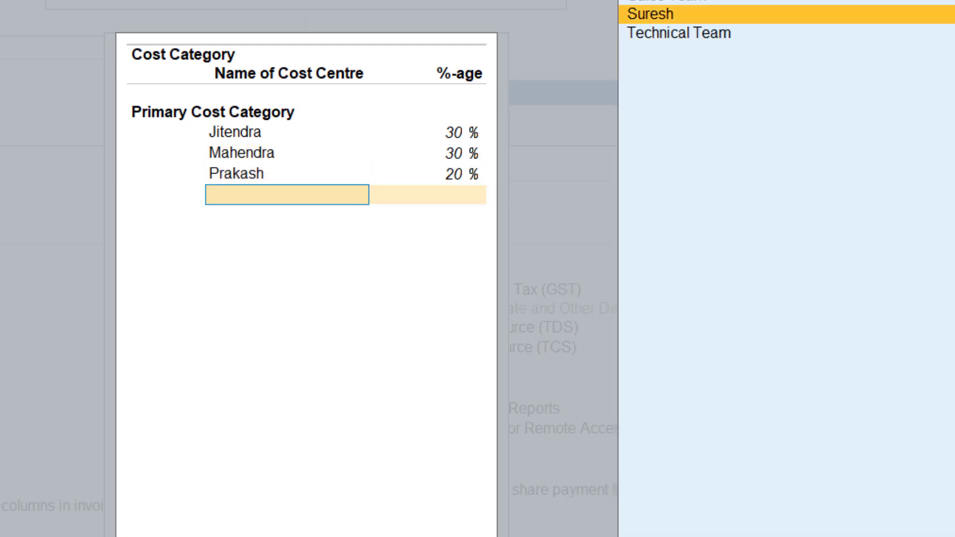
{"action": "key", "text": "Return"}
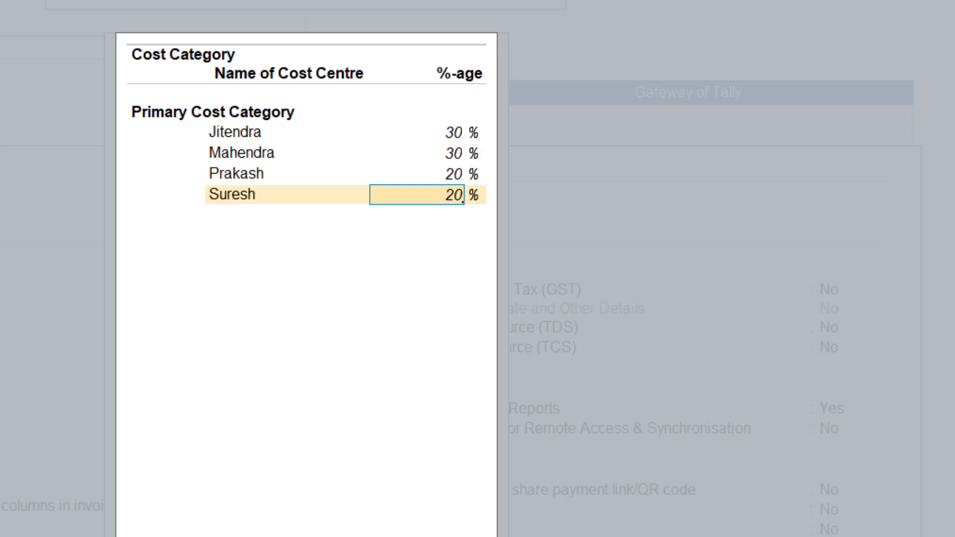
{"action": "key", "text": "Return"}
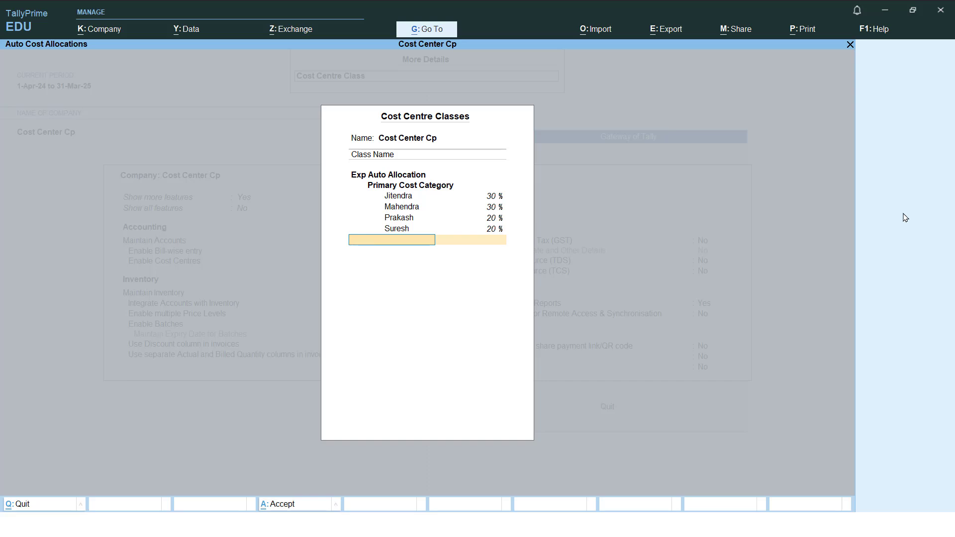
{"action": "key", "text": "Return"}
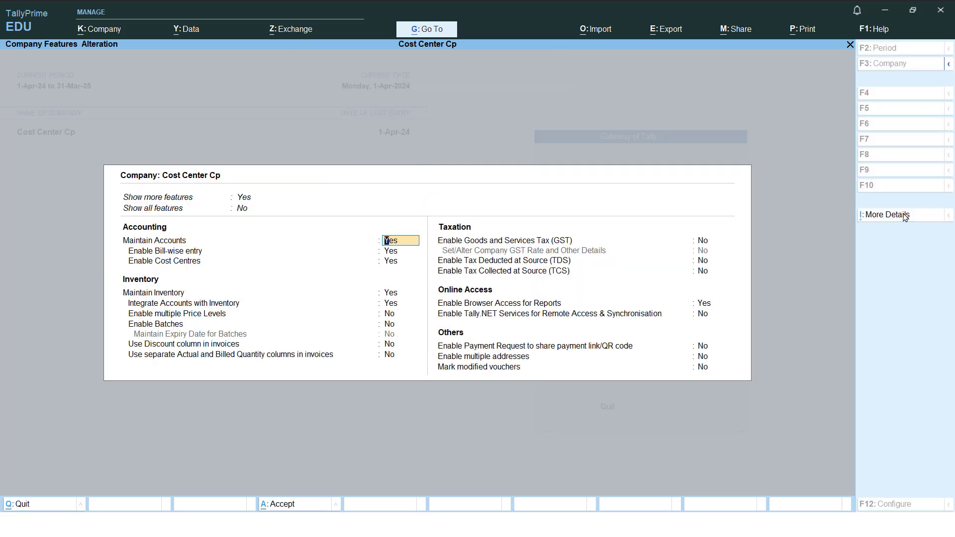
{"action": "key", "text": "ctrl+a"}
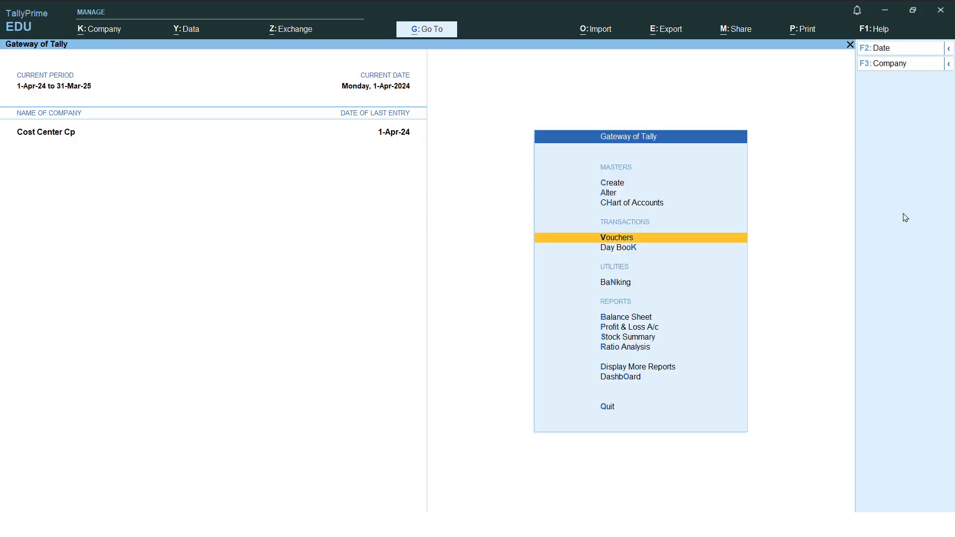
Start a receipt voucher with the cost centre class Exp Auto Allocation and Cash as the account.
{"action": "key", "text": "Return"}
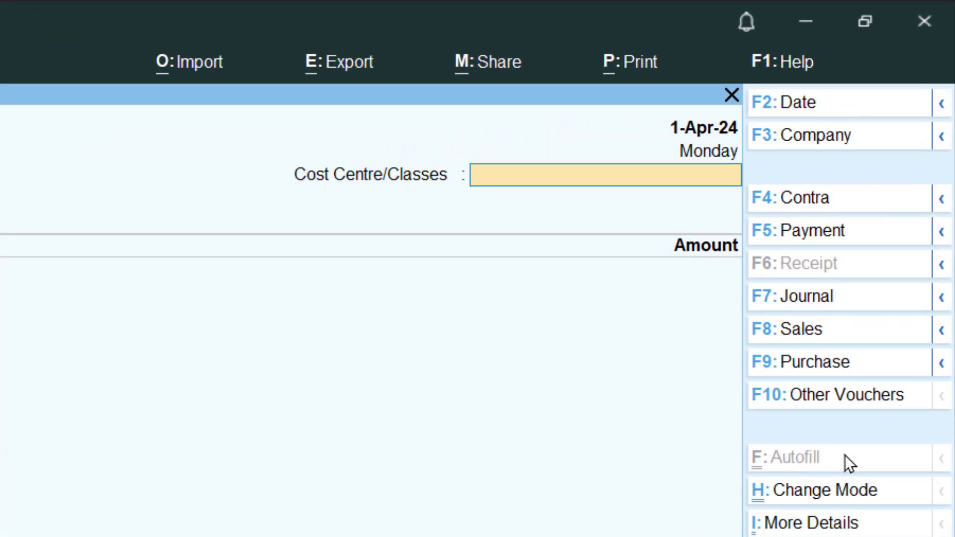
{"action": "type", "text": "E"}
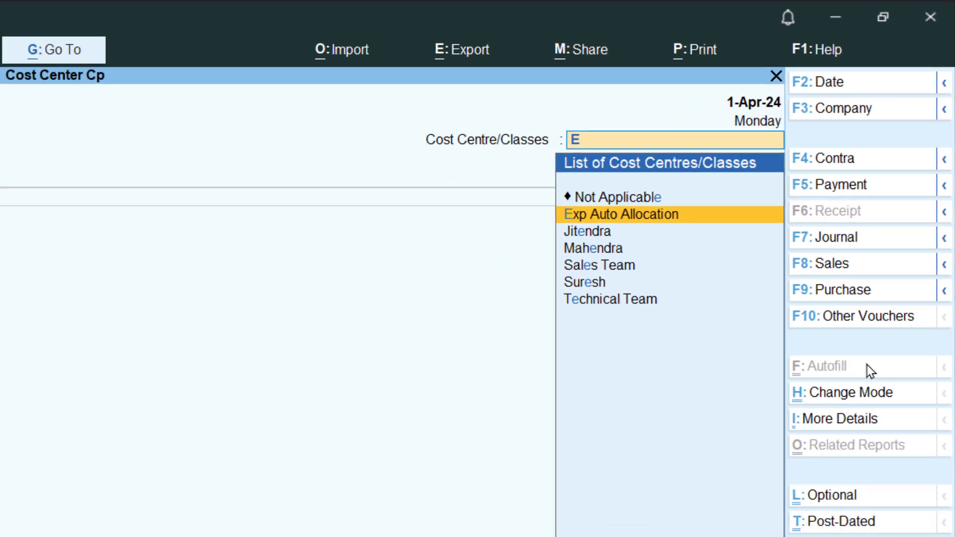
{"action": "key", "text": "Return"}
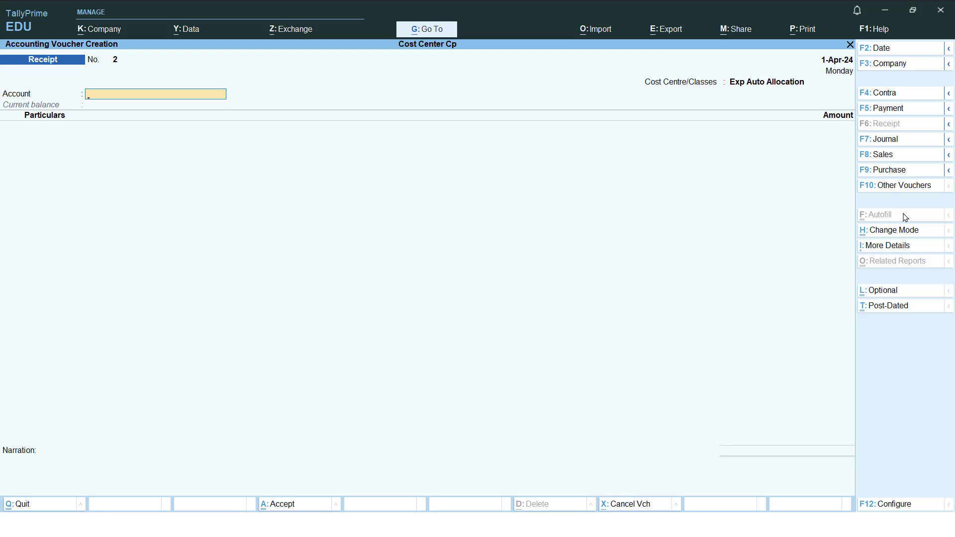
{"action": "type", "text": "C"}
{"action": "key", "text": "Return"}
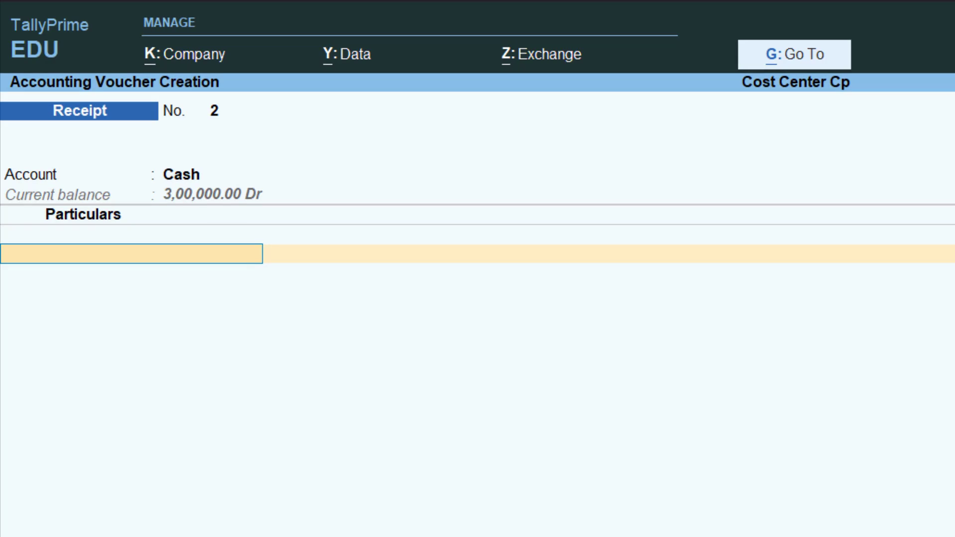
Enter Travelling Expenses as the particulars with an amount of 100000, checking the task slide in PowerPoint.
{"action": "type", "text": "Tr"}
{"action": "key", "text": "alt+Tab"}
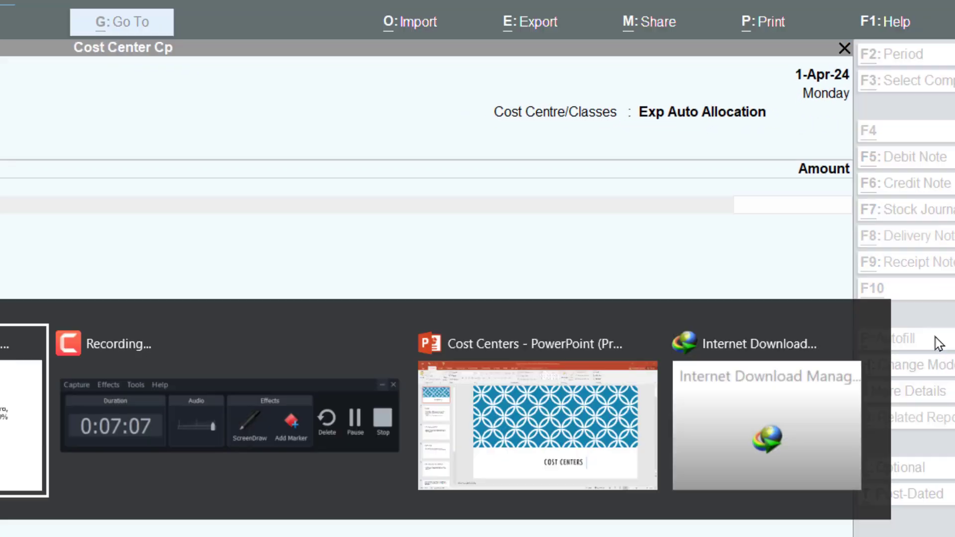
{"action": "key", "text": "alt+Tab"}
{"action": "type", "text": "1"}
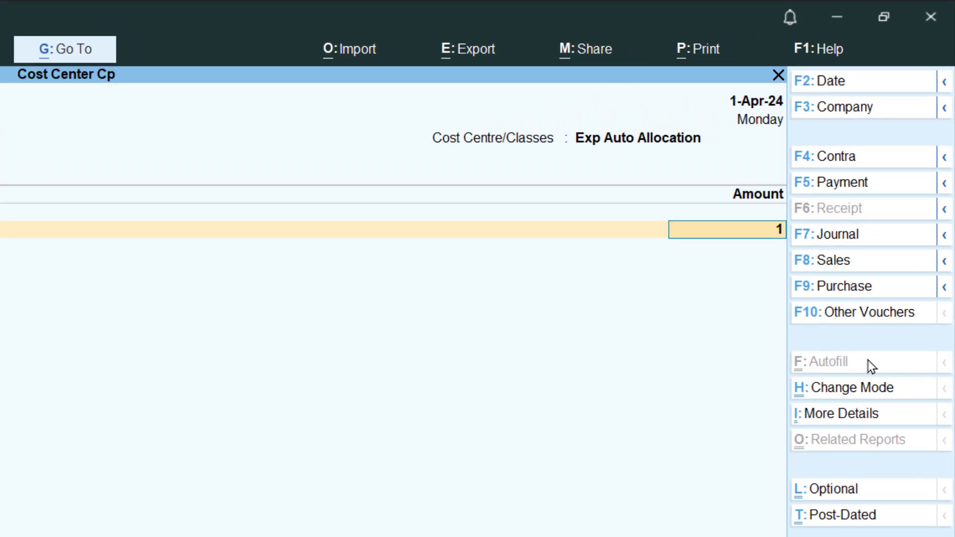
{"action": "type", "text": "00000"}
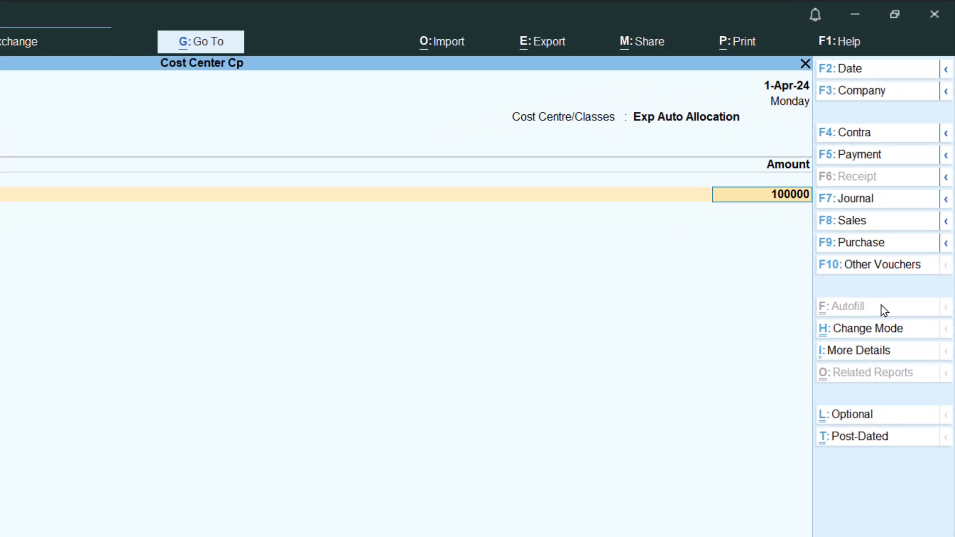
{"action": "key", "text": "Return"}
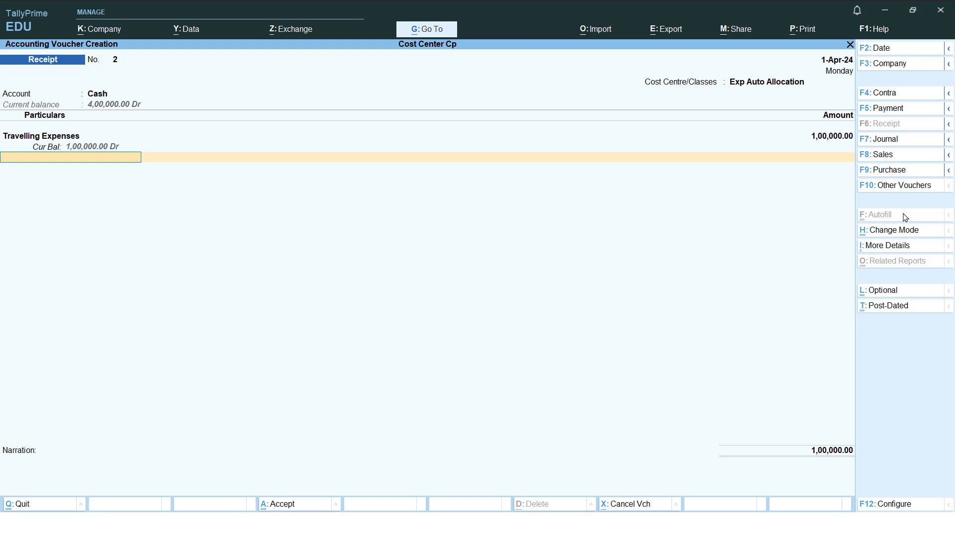
Add the narration "exp paid" and save the receipt voucher.
{"action": "key", "text": "Return"}
{"action": "type", "text": "exp paid"}
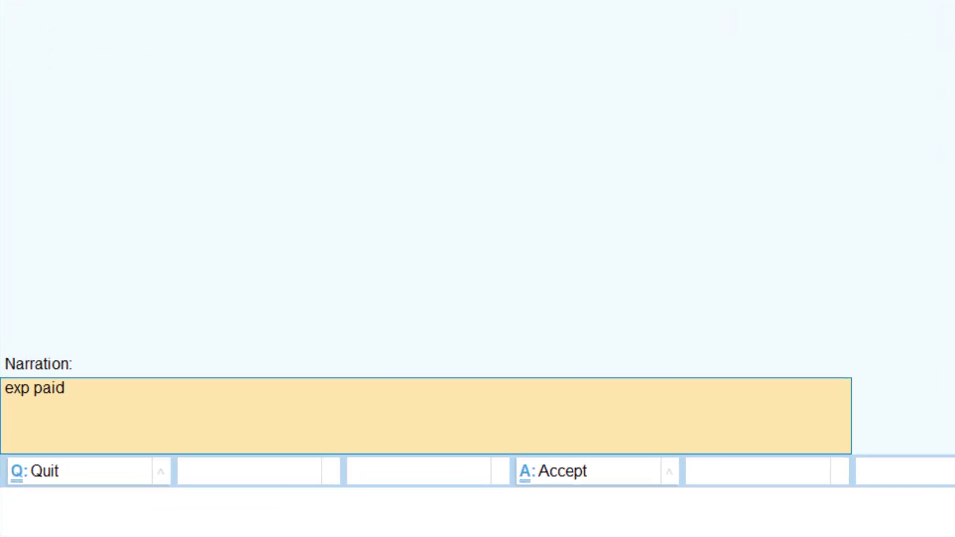
{"action": "key", "text": "Return"}
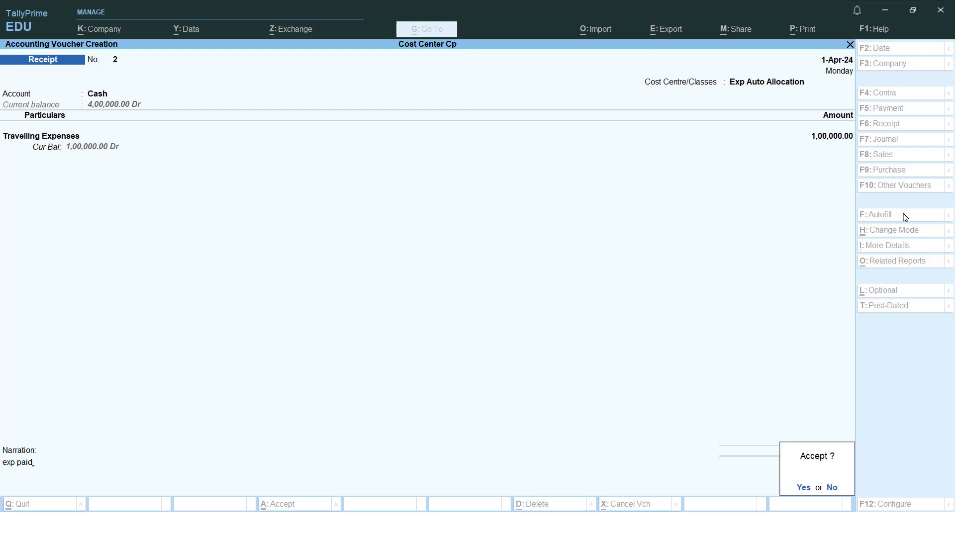
{"action": "key", "text": "Return"}
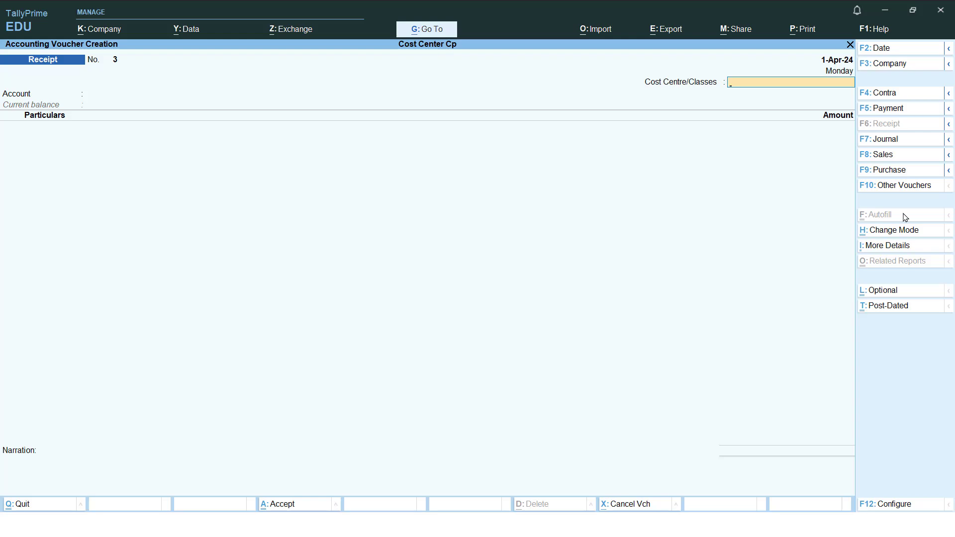
Reopen the saved receipt voucher to check its employee allocation, and switch to PowerPoint to read the Cost Category slide.
{"action": "key", "text": "Page_Up"}
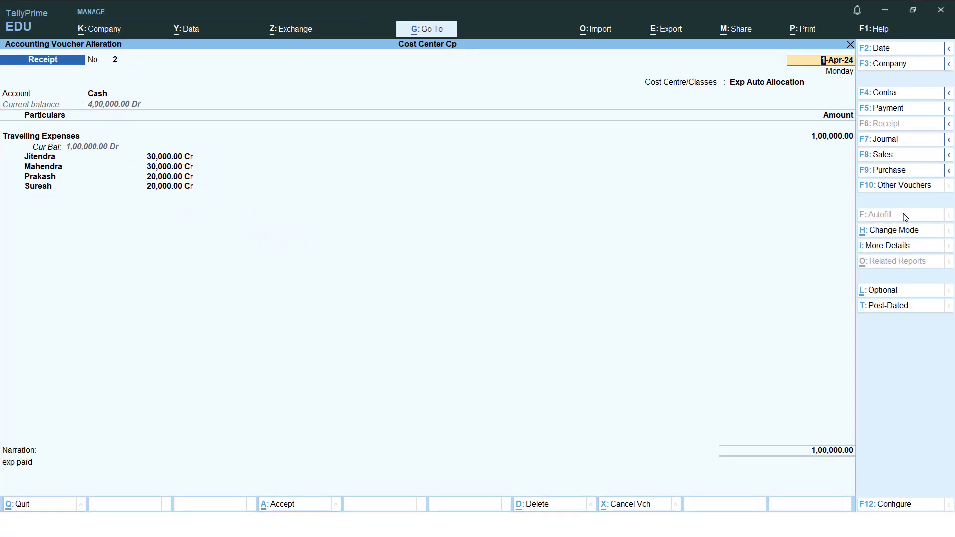
{"action": "key", "text": "ctrl+a"}
{"action": "key", "text": "alt+Tab"}
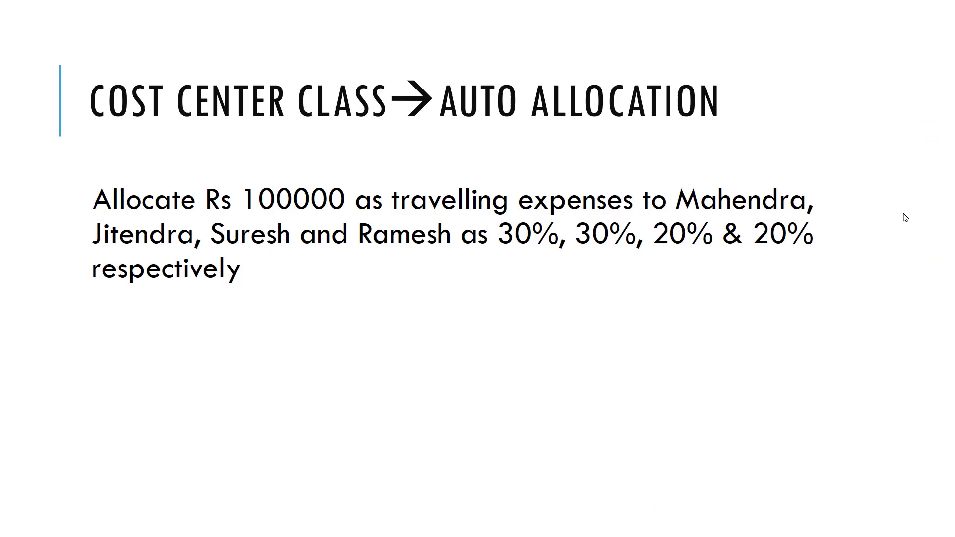
{"action": "key", "text": "Right"}
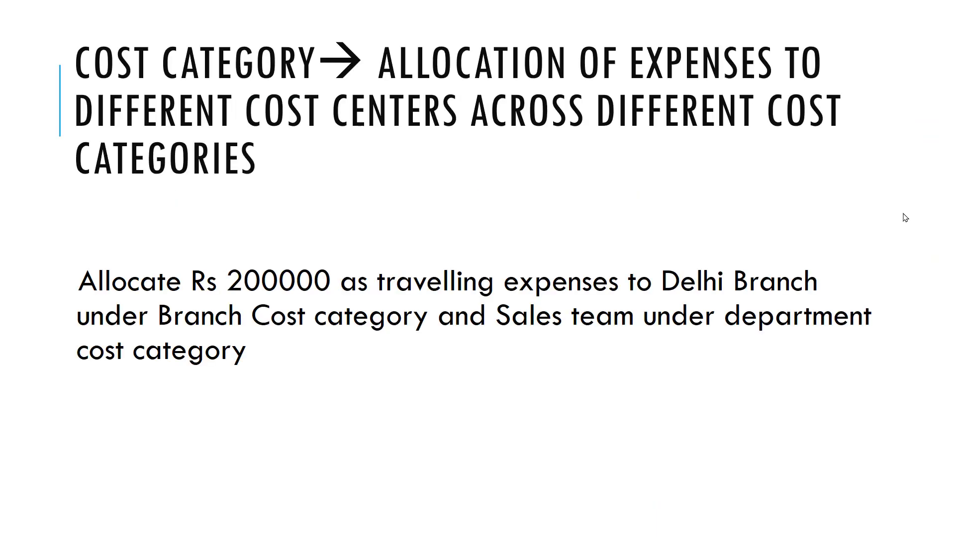
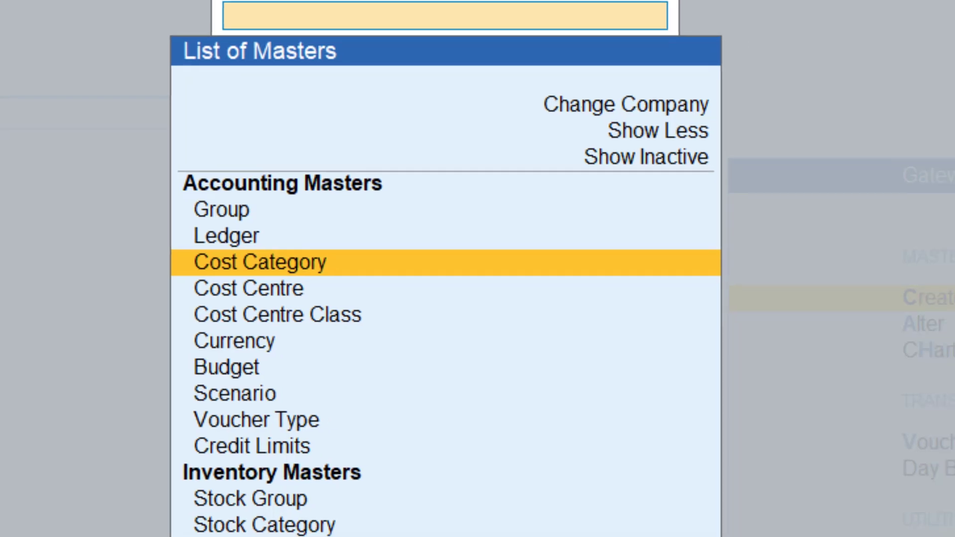
Rename the Primary Cost Category as Department and save the altered cost category.
{"action": "key", "text": "Escape"}
{"action": "key", "text": "Down"}
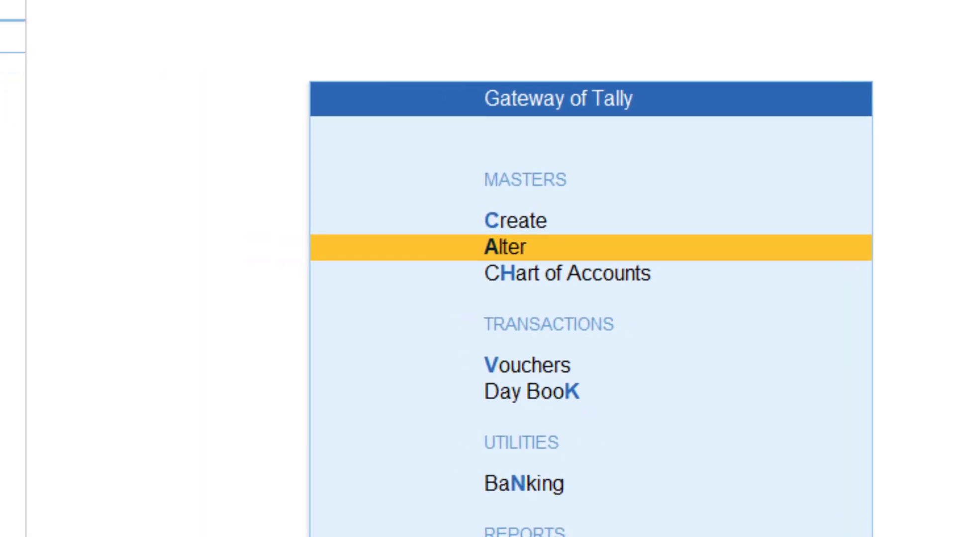
{"action": "key", "text": "Return"}
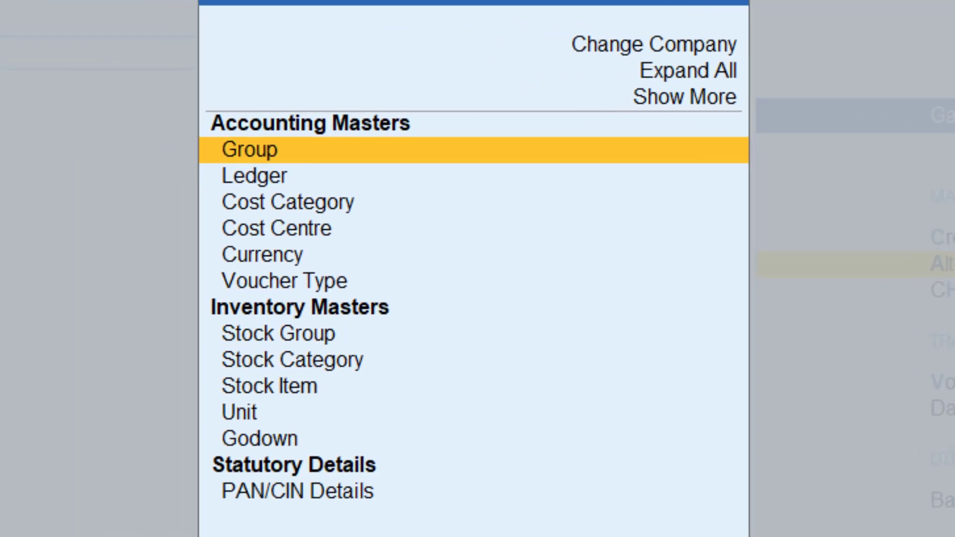
{"action": "key", "text": "Down"}
{"action": "key", "text": "Down"}
{"action": "key", "text": "Return"}
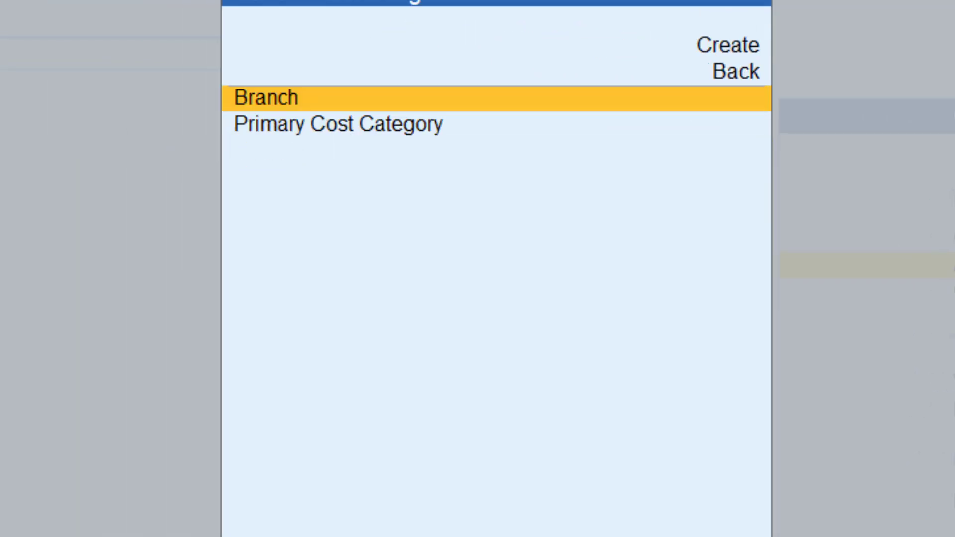
{"action": "key", "text": "Down"}
{"action": "key", "text": "Return"}
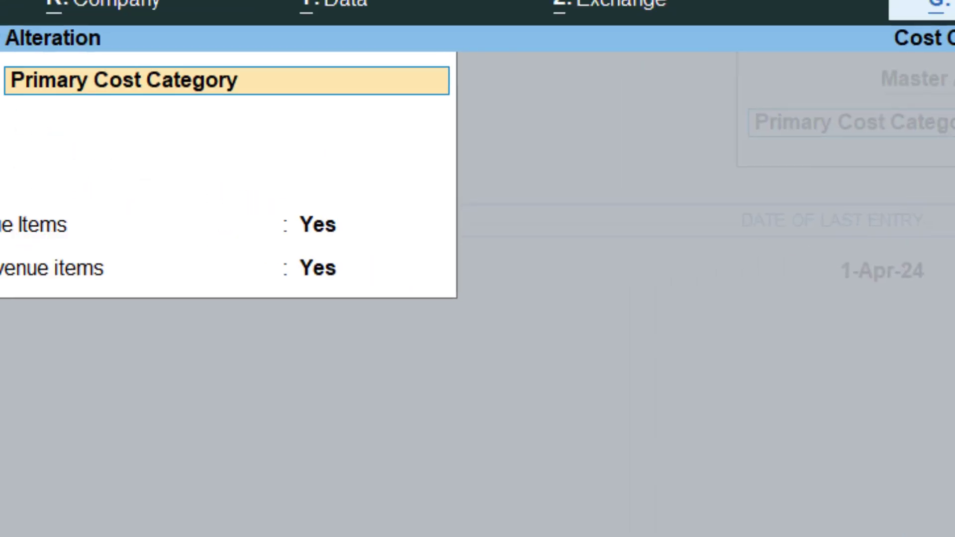
{"action": "type", "text": "Department"}
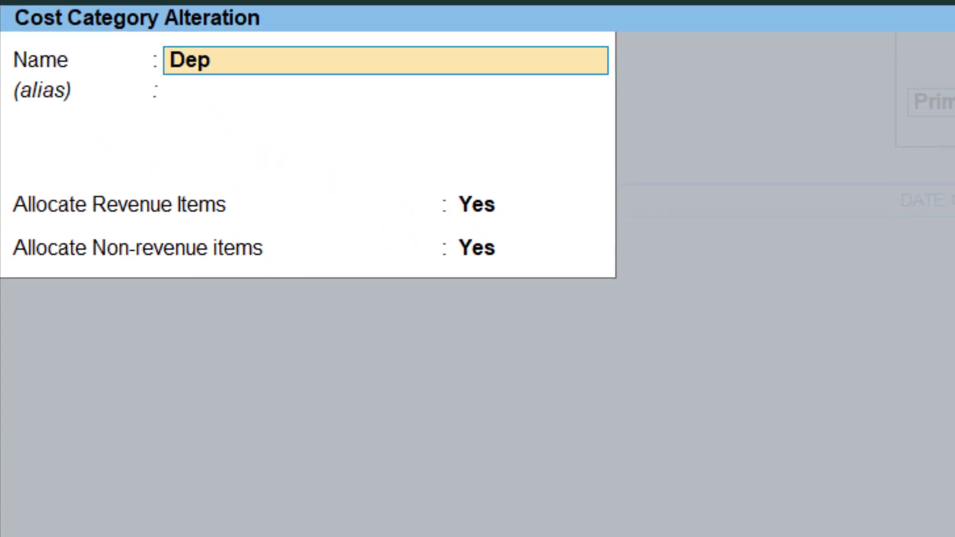
{"action": "key", "text": "Return"}
{"action": "key", "text": "Return"}
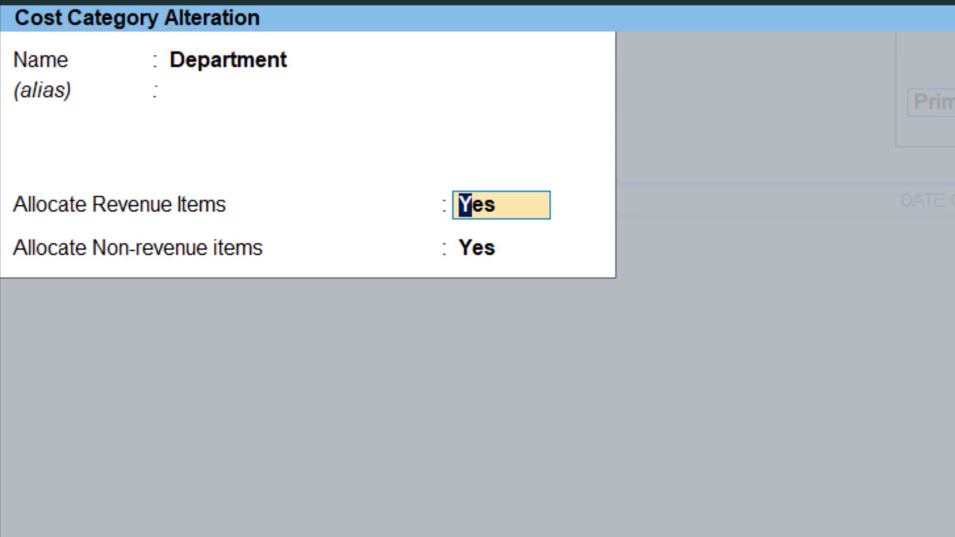
{"action": "key", "text": "ctrl+a"}
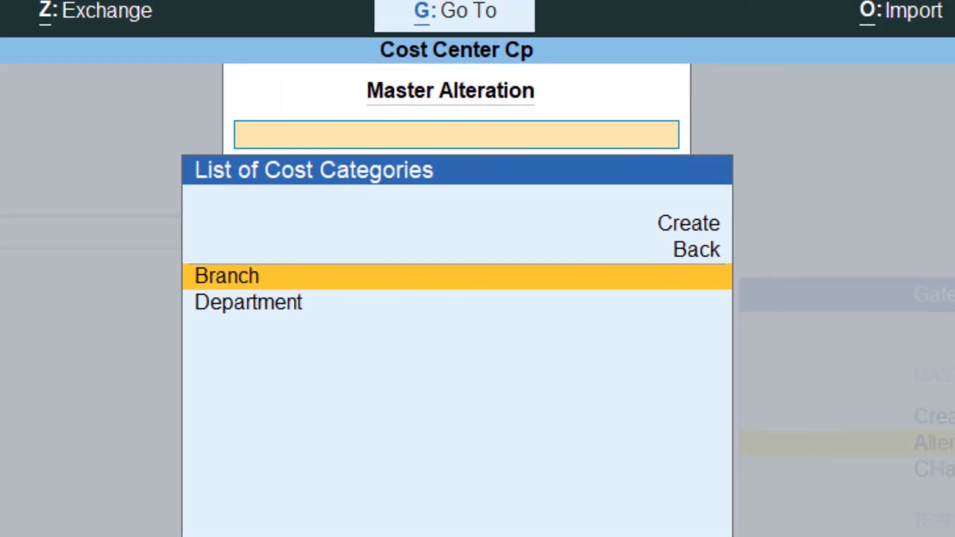
Review the cost categories and the list of cost centres in the Chart of Accounts, and return to the Gateway of Tally.
{"action": "key", "text": "Escape"}
{"action": "key", "text": "Down"}
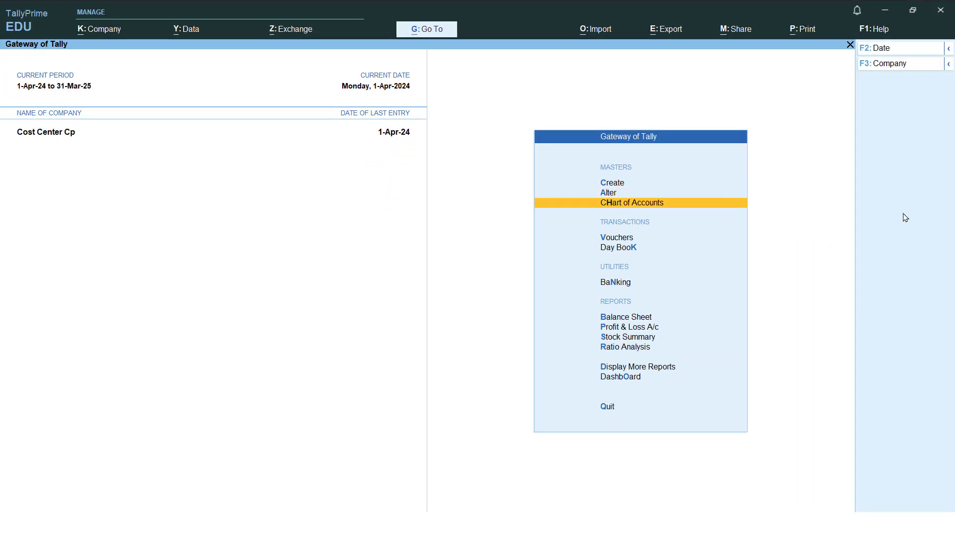
{"action": "key", "text": "Return"}
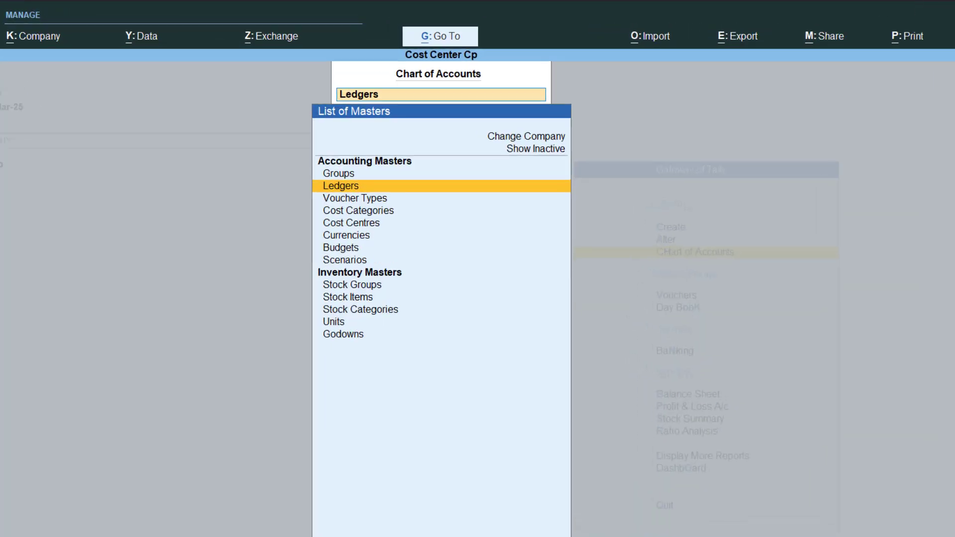
{"action": "key", "text": "Down"}
{"action": "key", "text": "Down"}
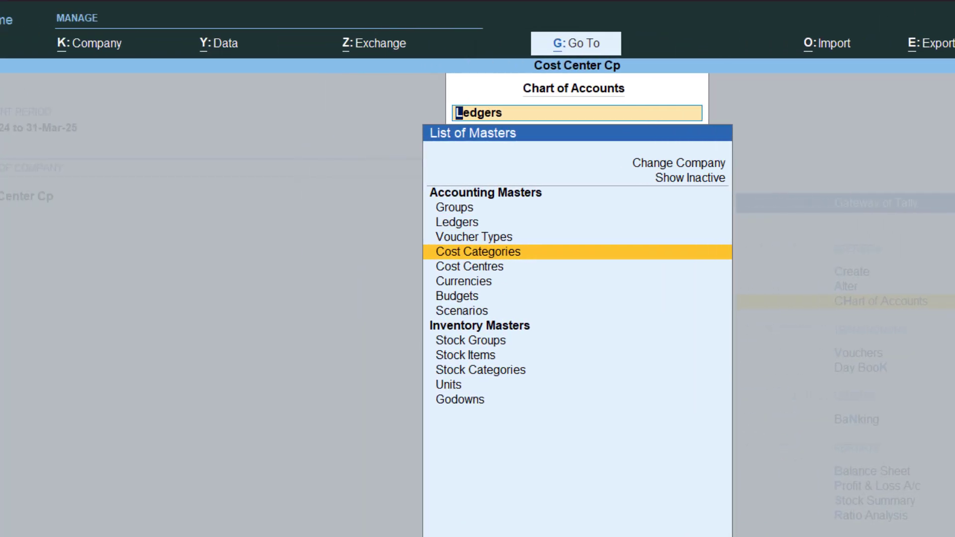
{"action": "key", "text": "Return"}
{"action": "key", "text": "Escape"}
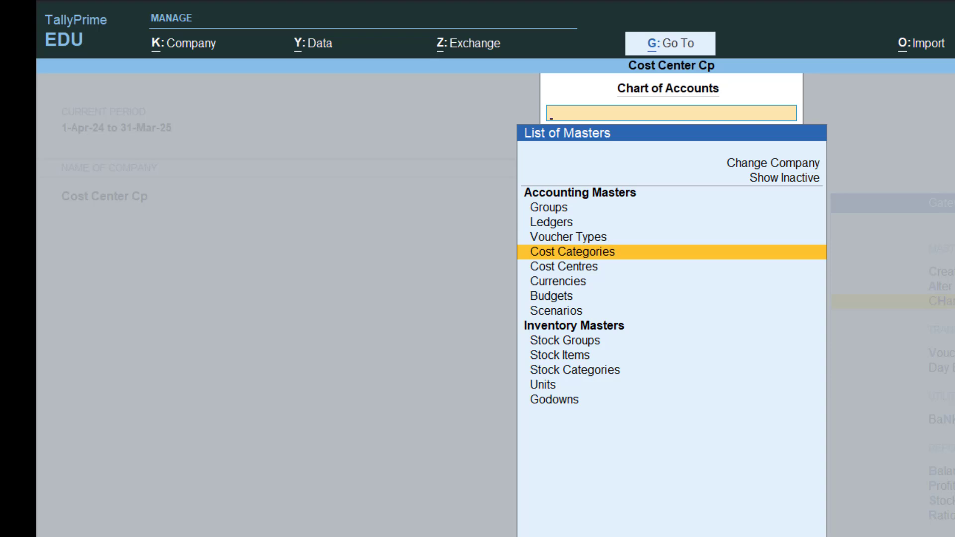
{"action": "key", "text": "Down"}
{"action": "key", "text": "Return"}
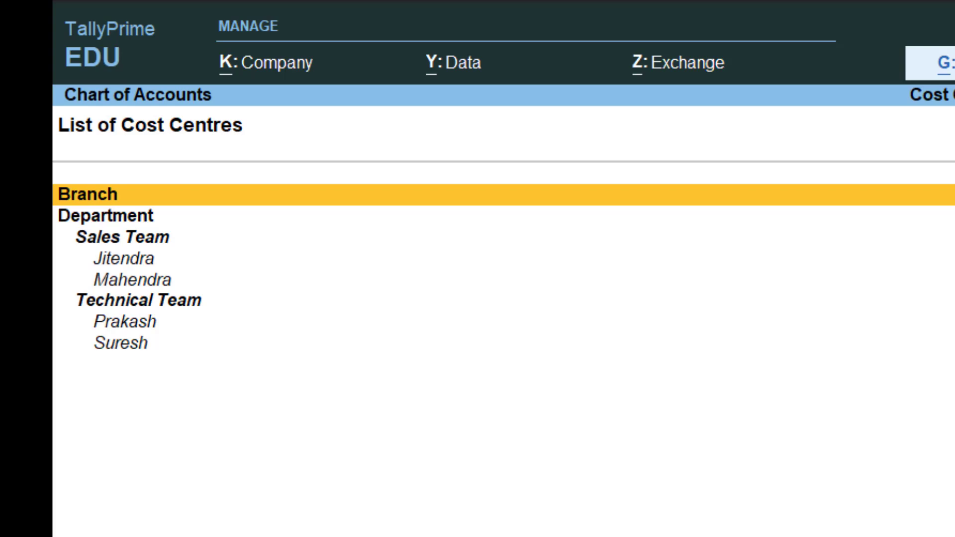
{"action": "key", "text": "Escape"}
{"action": "key", "text": "Escape"}
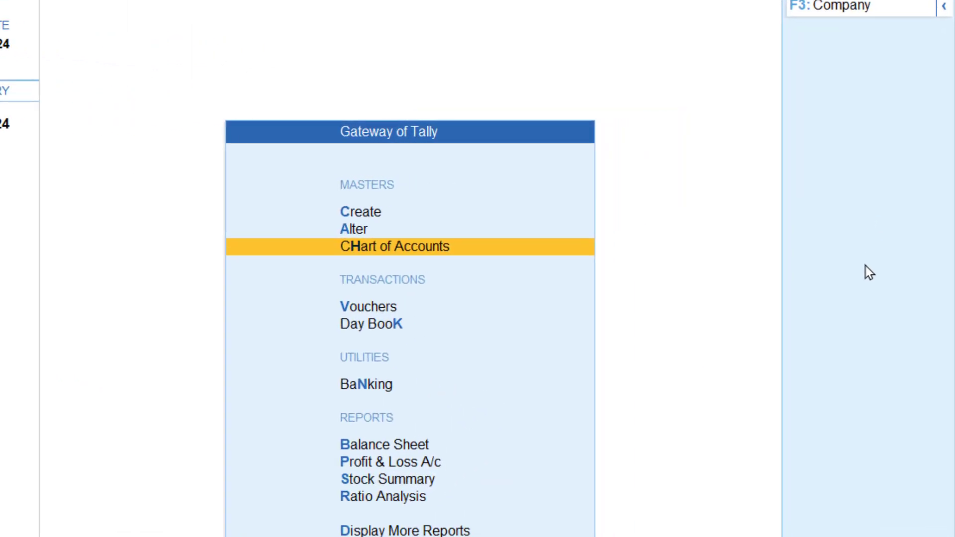
Start creating multiple cost centres from the Chart of Accounts' cost centre list, with All Items as the parent cost centre.
{"action": "key", "text": "Return"}
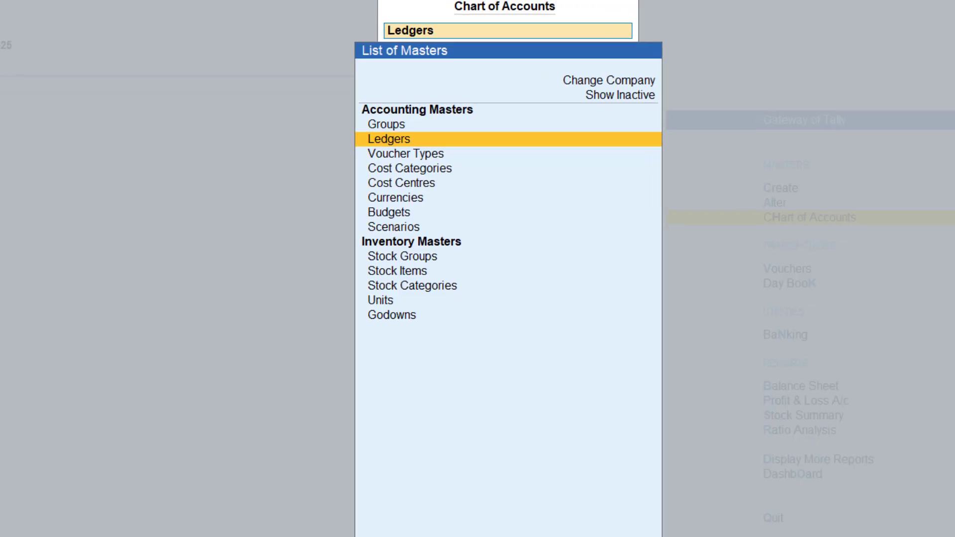
{"action": "key", "text": "Down"}
{"action": "key", "text": "Down"}
{"action": "key", "text": "Down"}
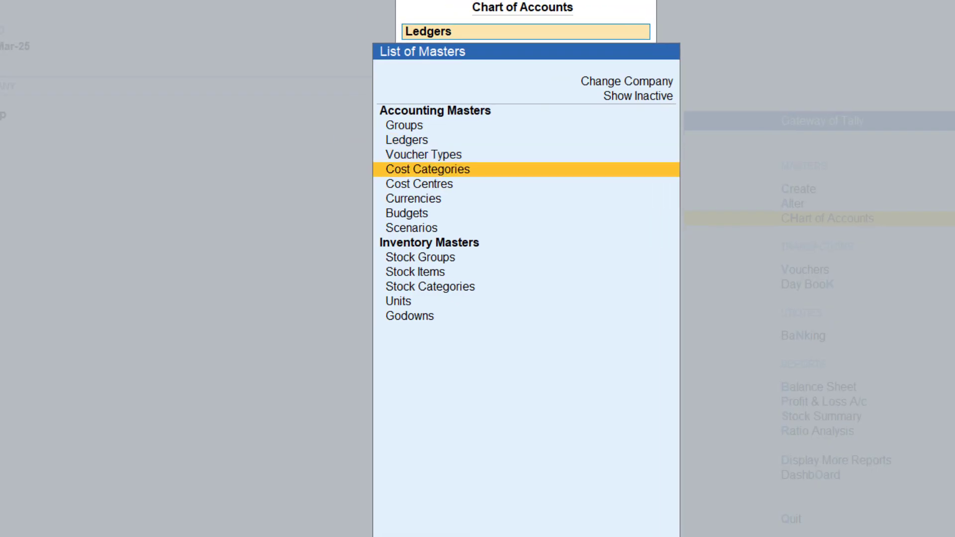
{"action": "key", "text": "Return"}
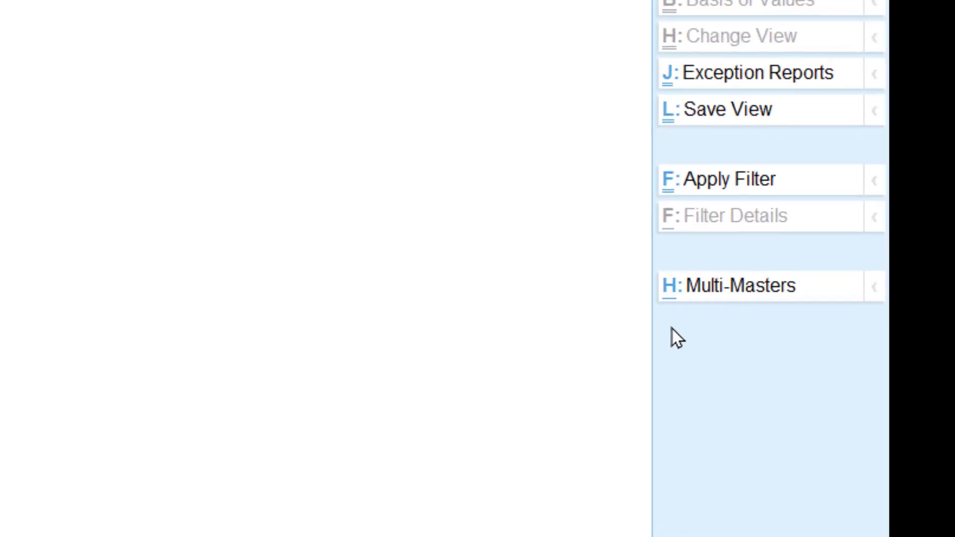
{"action": "left_click", "coordinate": [736, 289]}
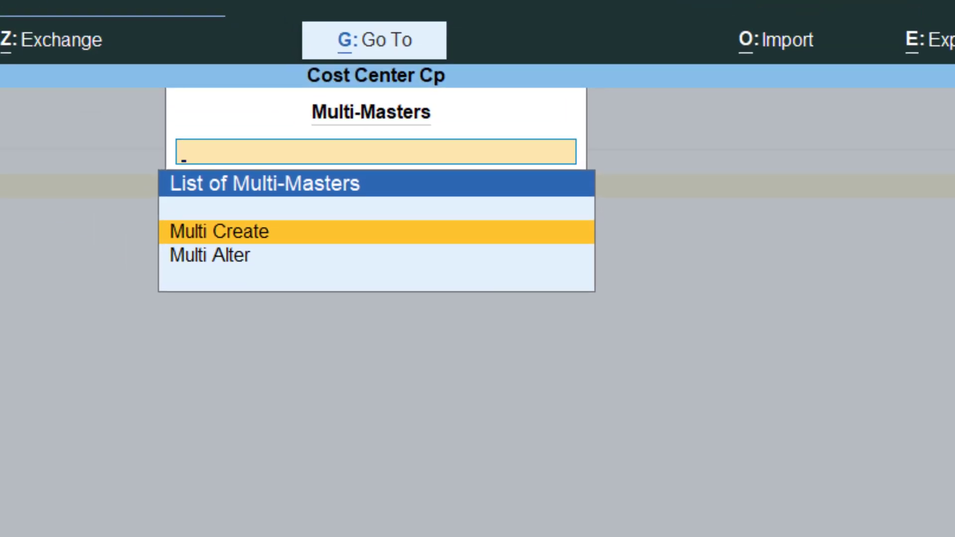
{"action": "key", "text": "Return"}
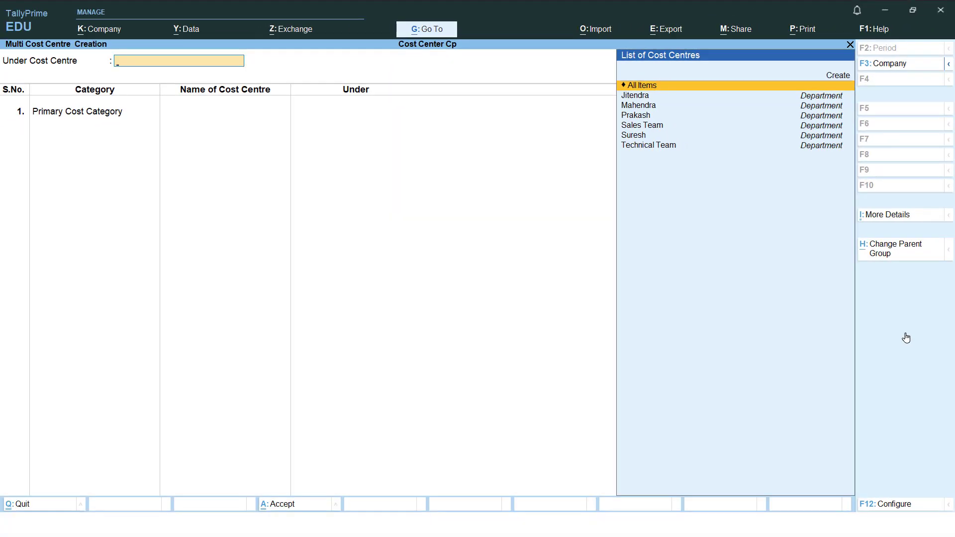
{"action": "key", "text": "Return"}
{"action": "type", "text": "De"}
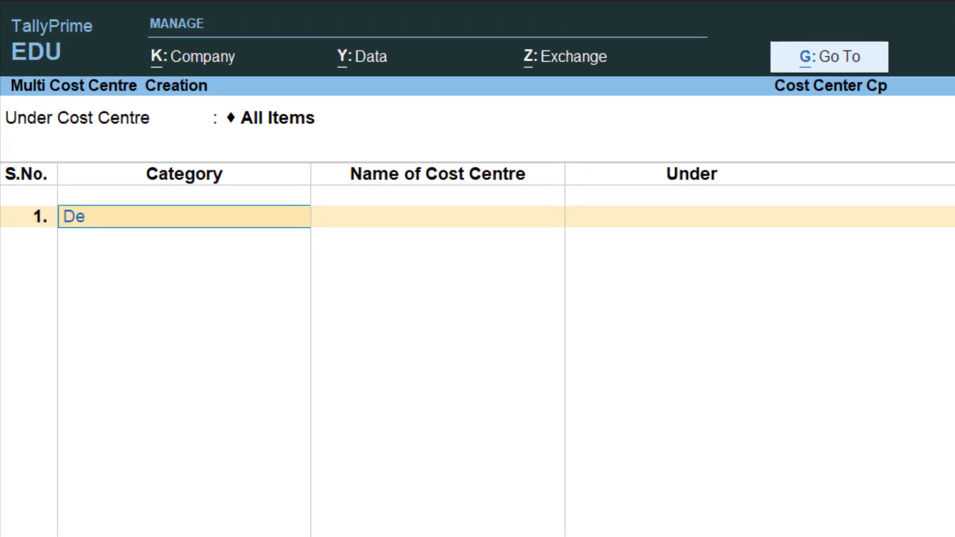
{"action": "key", "text": "BackSpace"}
{"action": "key", "text": "BackSpace"}
{"action": "key", "text": "BackSpace"}
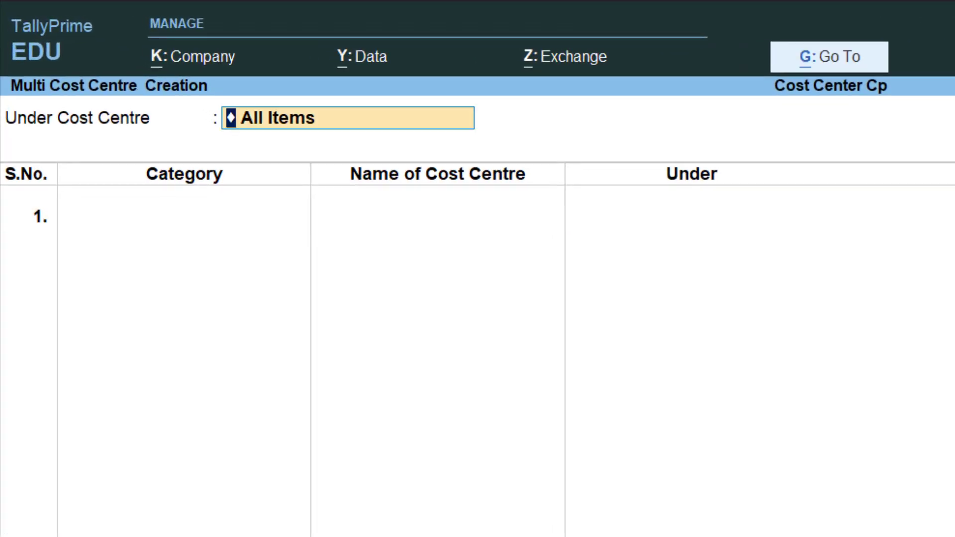
{"action": "key", "text": "Return"}
Enter Delhi as the first cost centre, in the Branch category.
{"action": "type", "text": "Branc"}
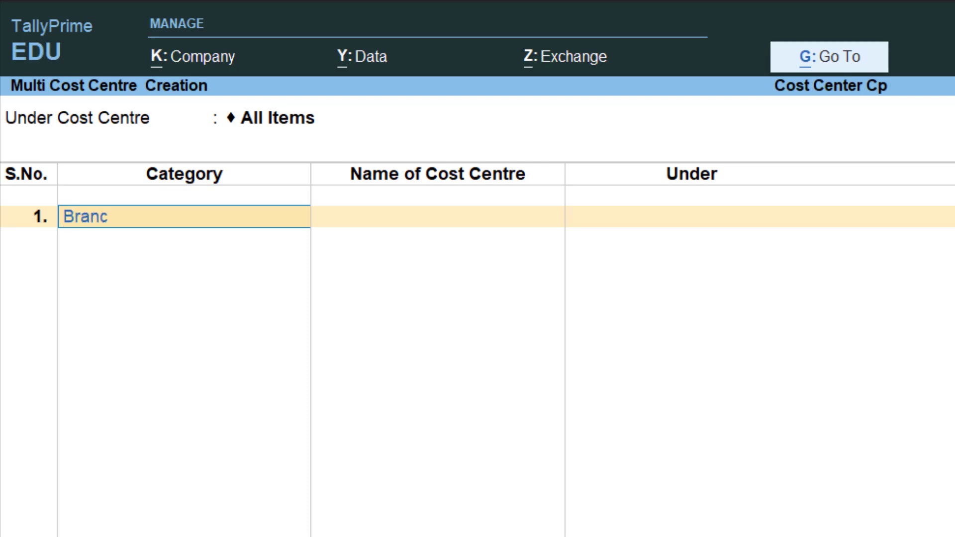
{"action": "key", "text": "BackSpace"}
{"action": "key", "text": "Return"}
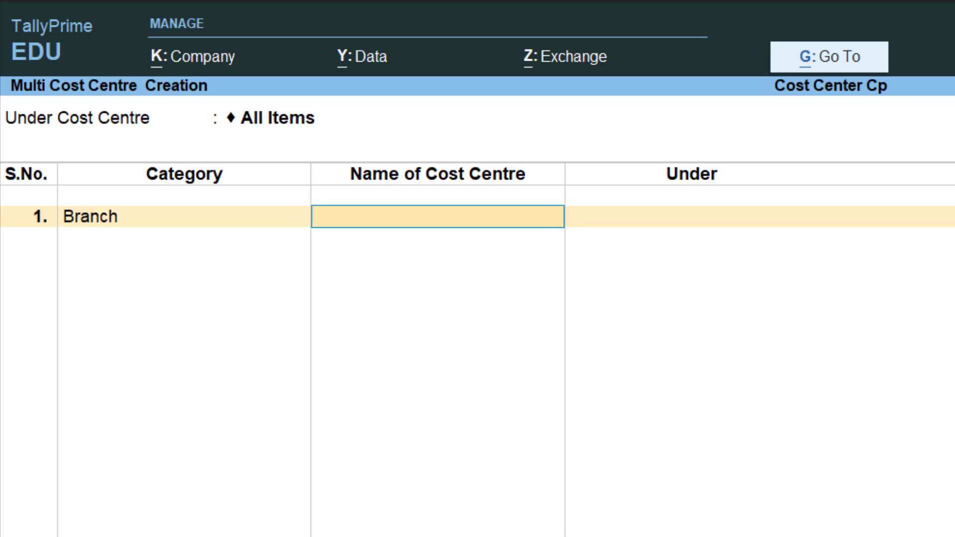
{"action": "type", "text": "Delhi"}
{"action": "key", "text": "Return"}
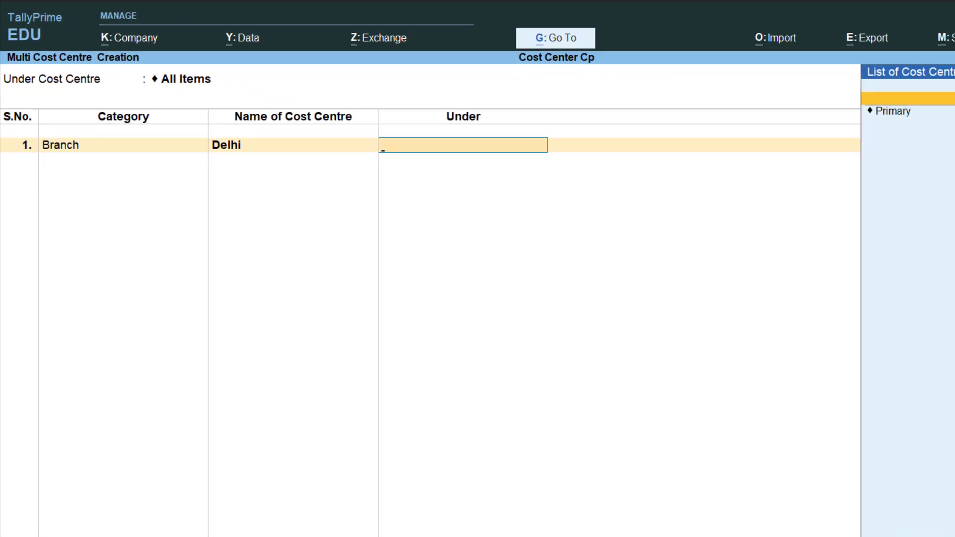
{"action": "key", "text": "Return"}
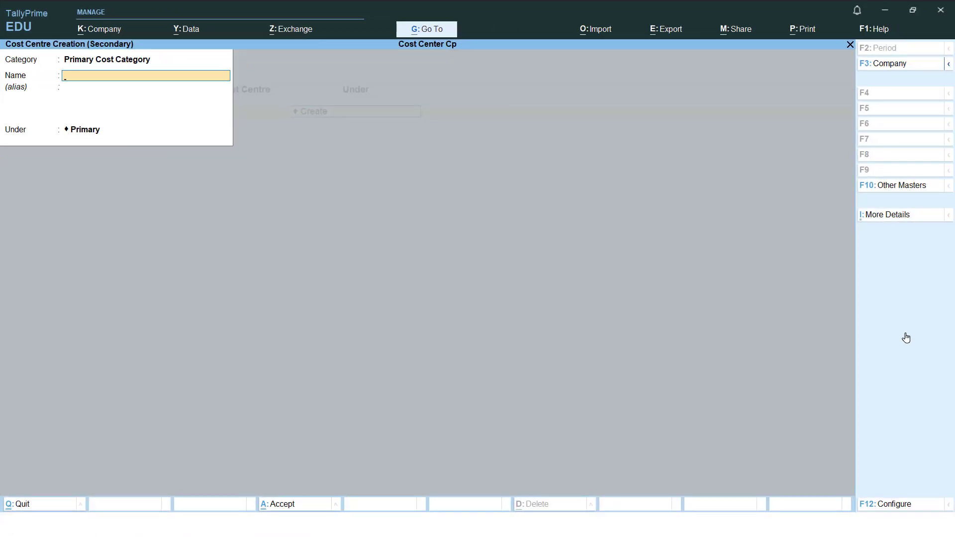
{"action": "key", "text": "BackSpace"}
{"action": "key", "text": "Escape"}
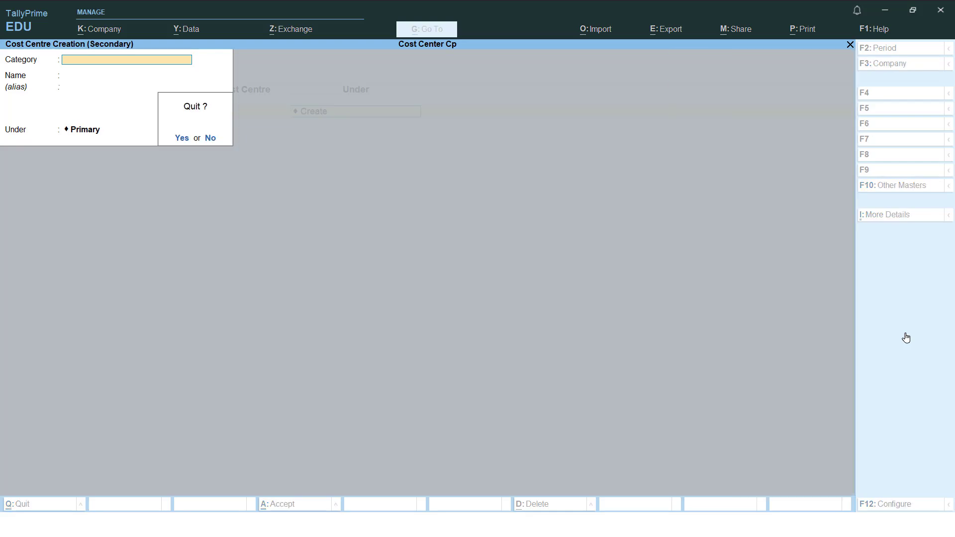
{"action": "key", "text": "Return"}
Place Delhi under Primary and add the cost centre Karnataka in the Branch category, also under Primary.
{"action": "key", "text": "Down"}
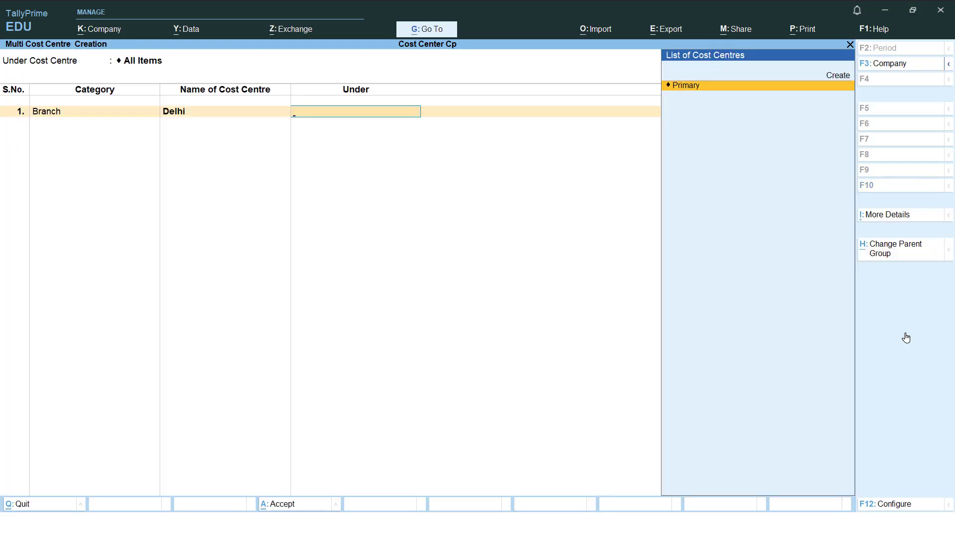
{"action": "key", "text": "Return"}
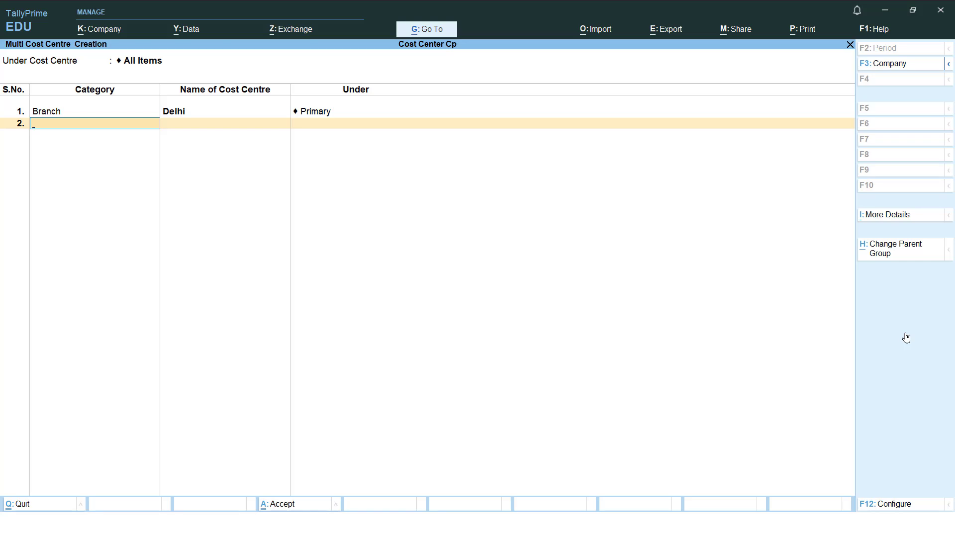
{"action": "type", "text": "Bra"}
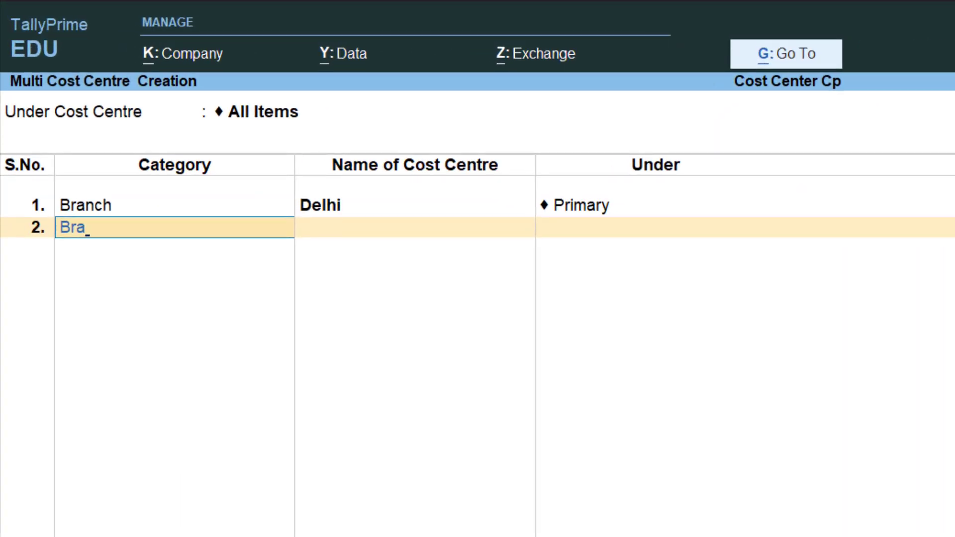
{"action": "key", "text": "Return"}
{"action": "type", "text": "Karnataka"}
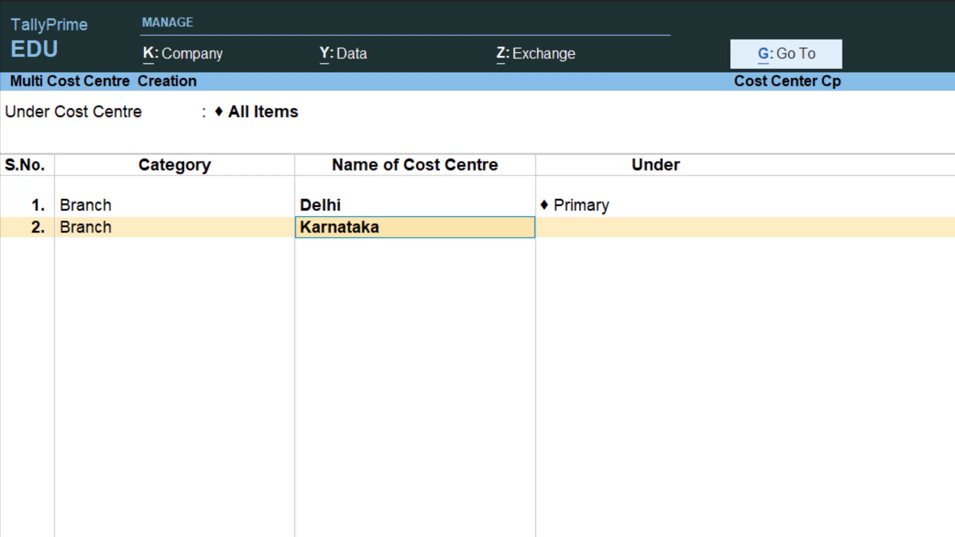
{"action": "key", "text": "Return"}
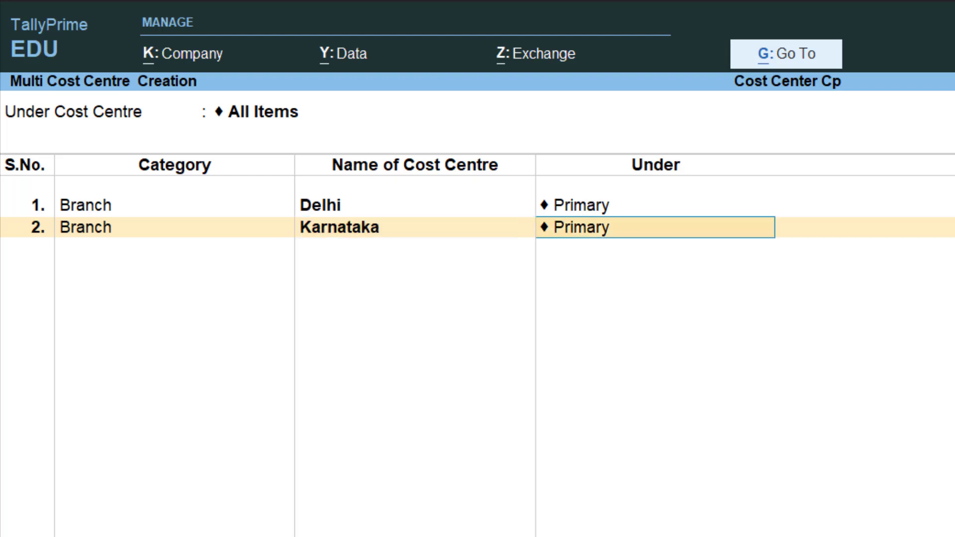
{"action": "key", "text": "Return"}
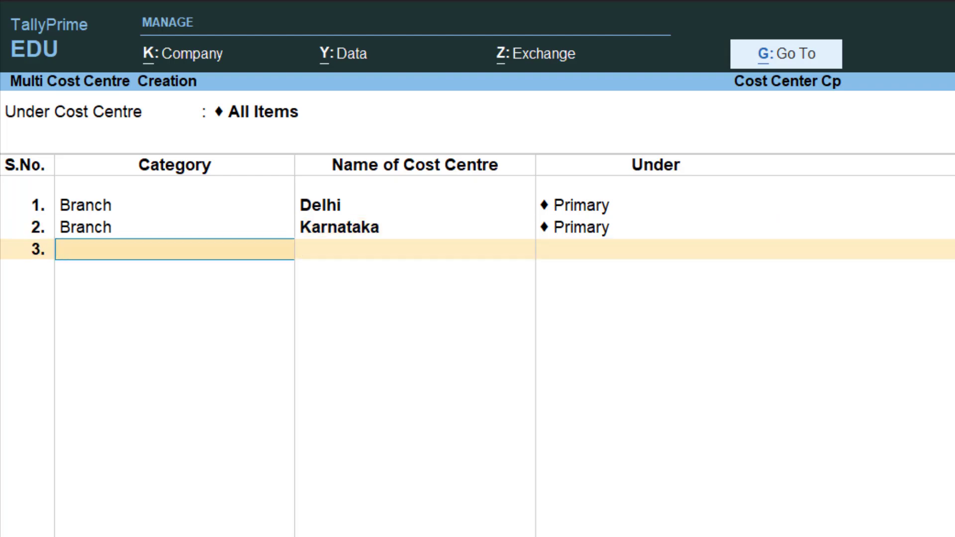
Add the cost centre Accounting Team in the Department category under Primary, and save the new cost centres.
{"action": "type", "text": "Dep"}
{"action": "key", "text": "Return"}
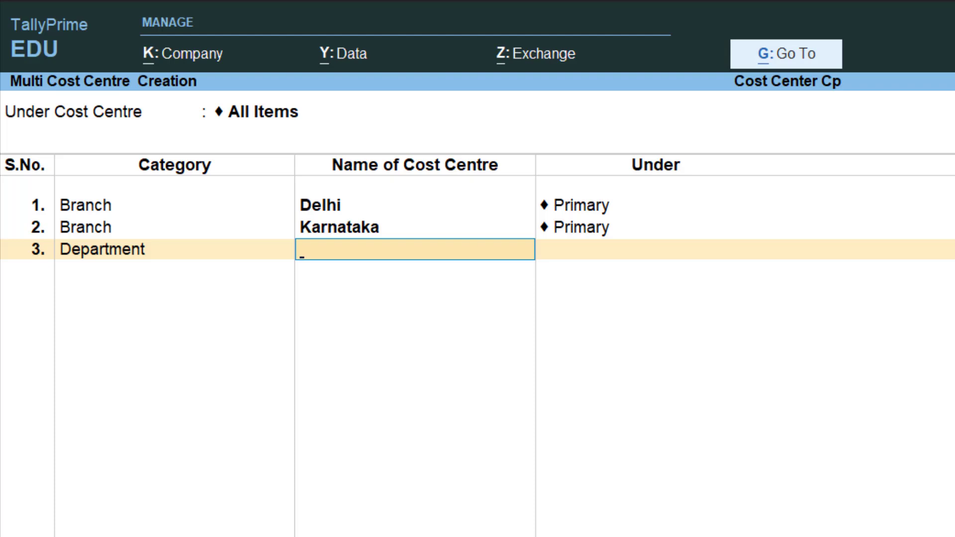
{"action": "type", "text": "Accounting Team"}
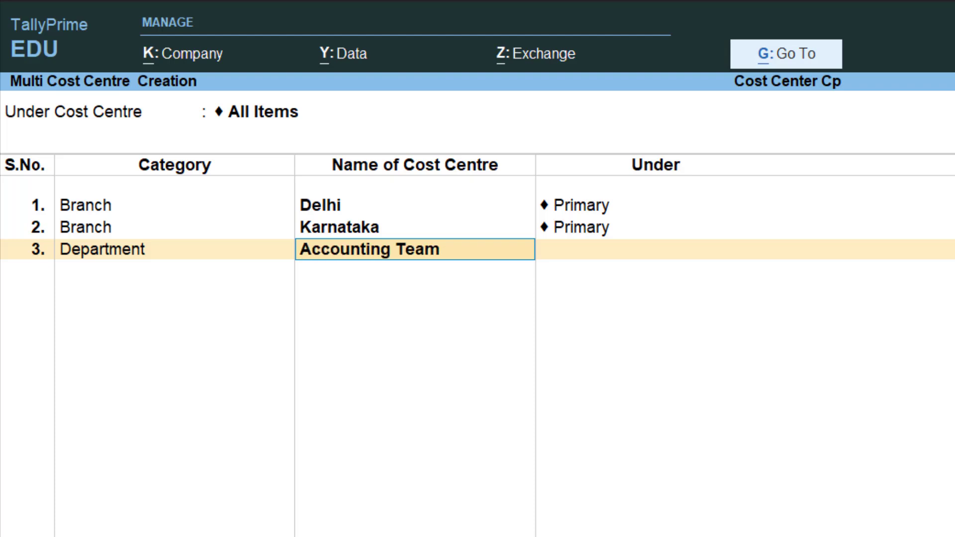
{"action": "key", "text": "Return"}
{"action": "key", "text": "Return"}
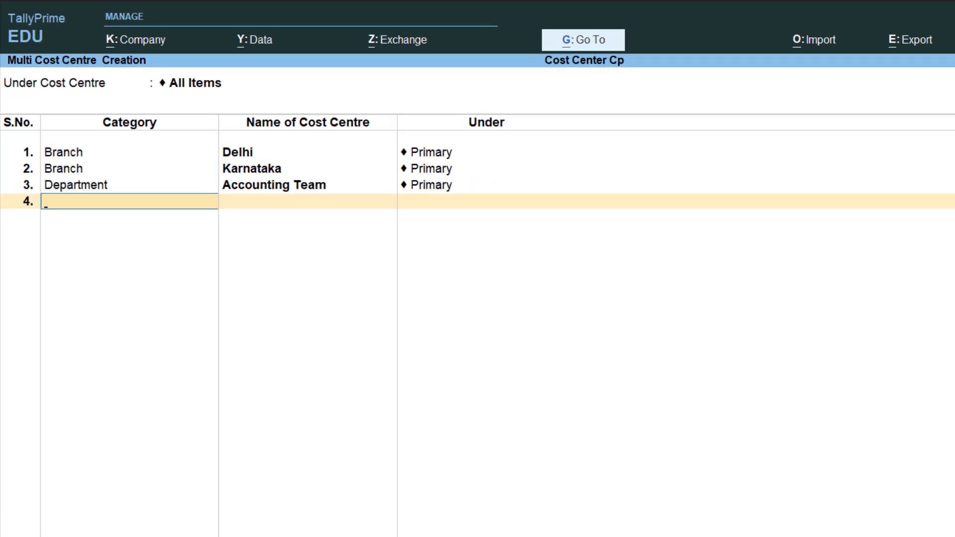
{"action": "key", "text": "ctrl+a"}
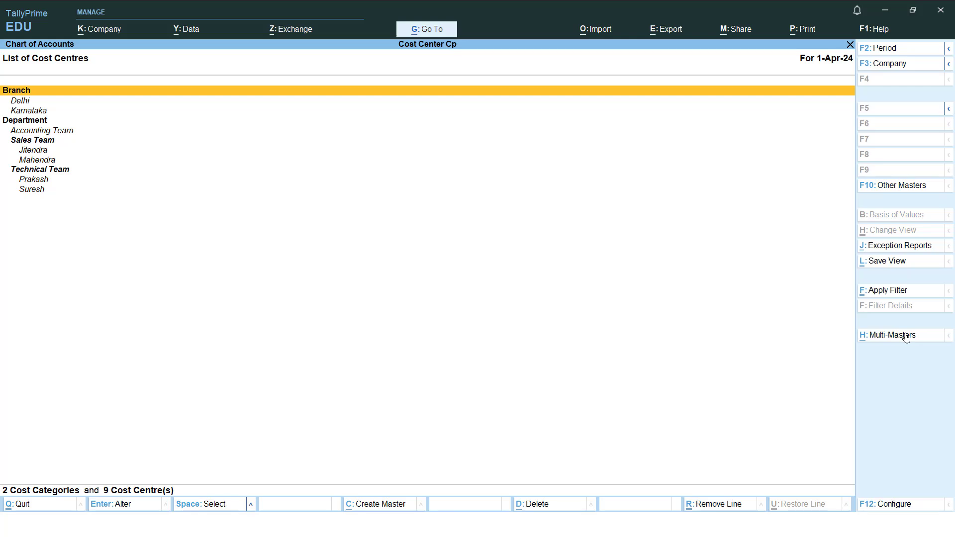
Review the cost centres under the Branch and Department categories and read the allocation task on the PowerPoint slide.
{"action": "key", "text": "Down"}
{"action": "key", "text": "Down"}
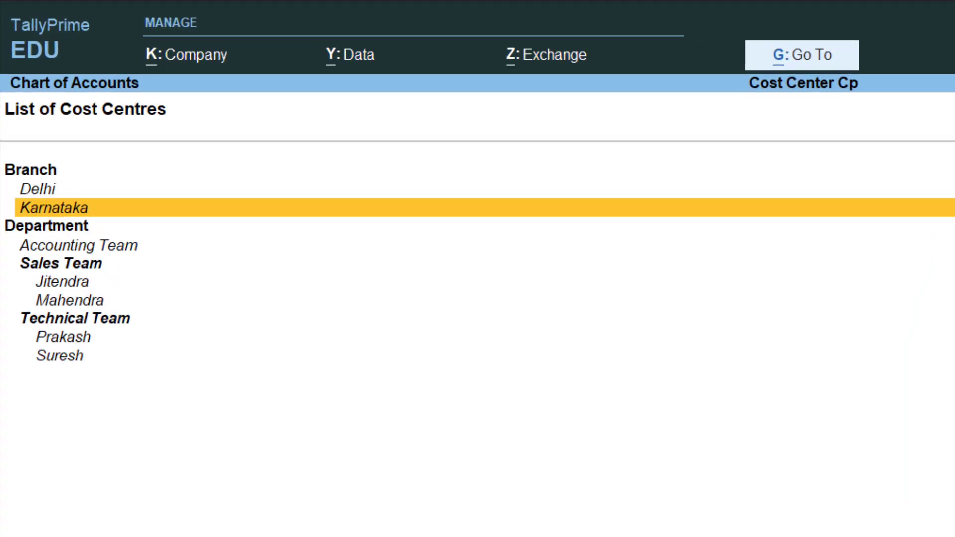
{"action": "key", "text": "Up"}
{"action": "key", "text": "Up"}
{"action": "key", "text": "Down"}
{"action": "key", "text": "Down"}
{"action": "key", "text": "Down"}
{"action": "key", "text": "alt+Tab"}
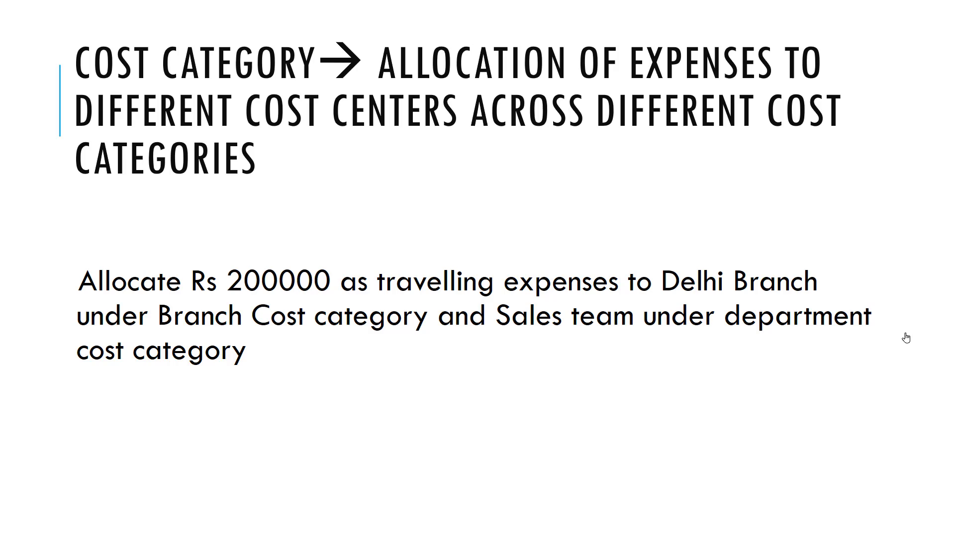
{"action": "key", "text": "alt+Tab"}
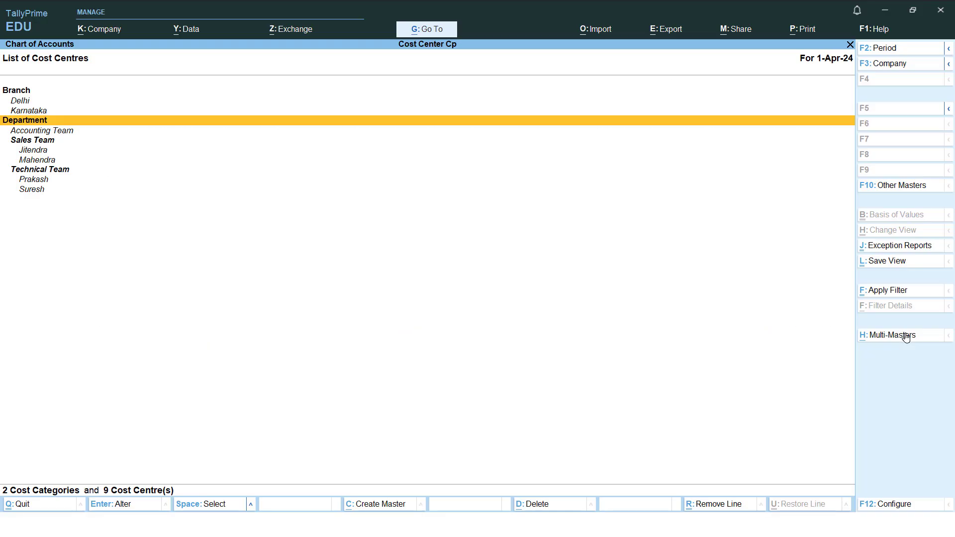
Start a payment voucher from the Gateway of Tally with the cost centre class Not Applicable and SBI Acc as the account.
{"action": "key", "text": "Escape"}
{"action": "key", "text": "Escape"}
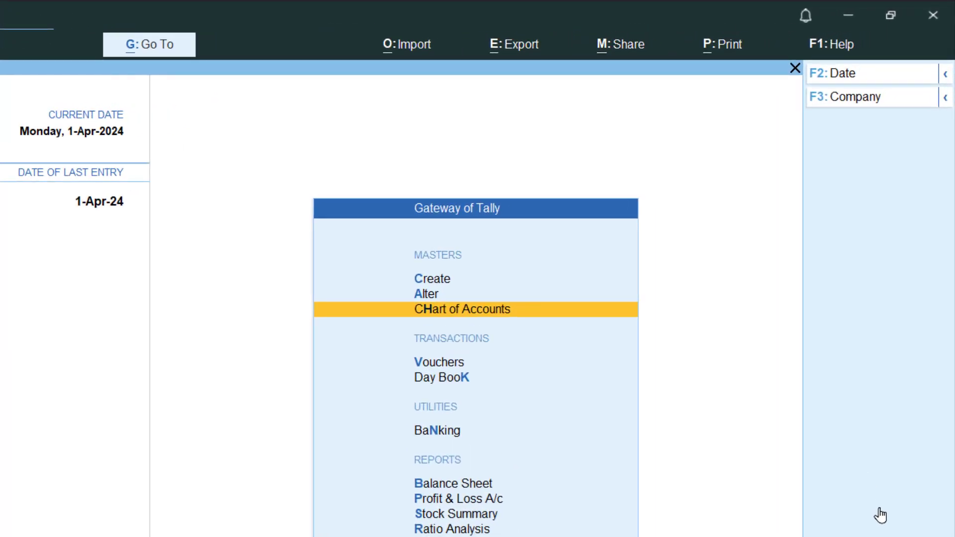
{"action": "key", "text": "Down"}
{"action": "key", "text": "Down"}
{"action": "key", "text": "Up"}
{"action": "key", "text": "Return"}
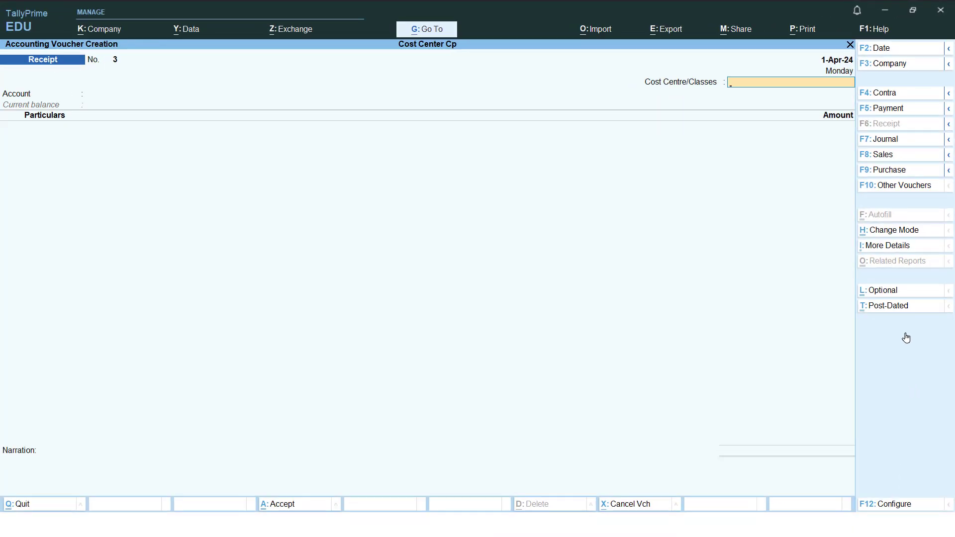
{"action": "left_click", "coordinate": [891, 110]}
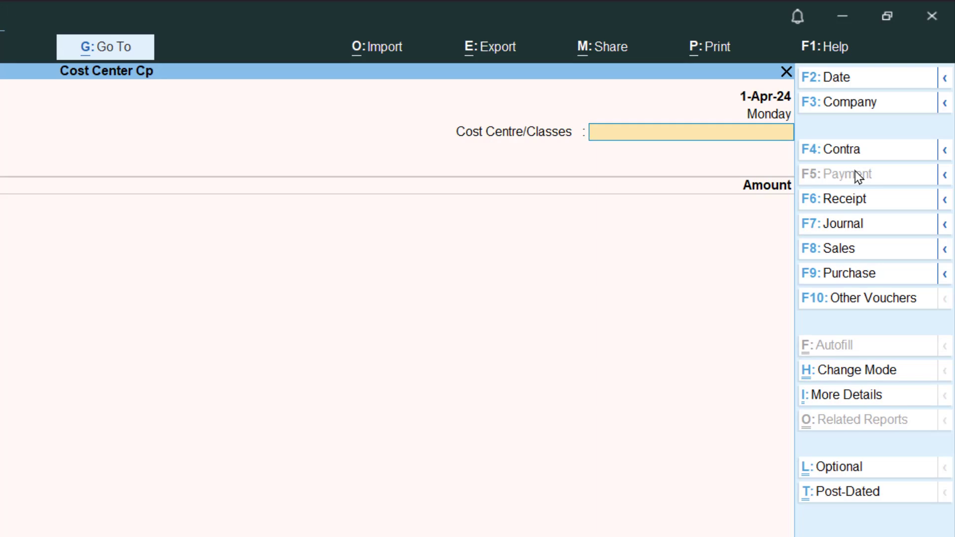
{"action": "key", "text": "Return"}
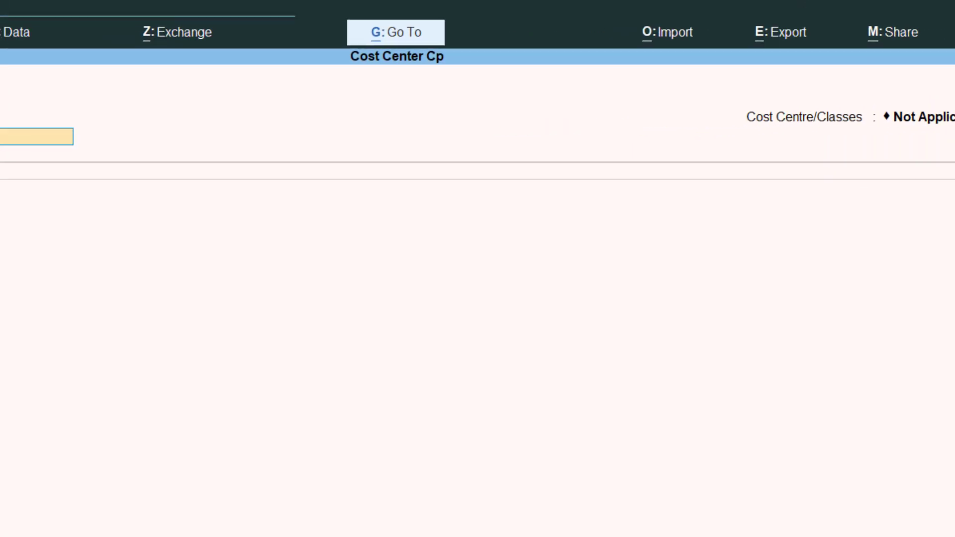
{"action": "type", "text": "C"}
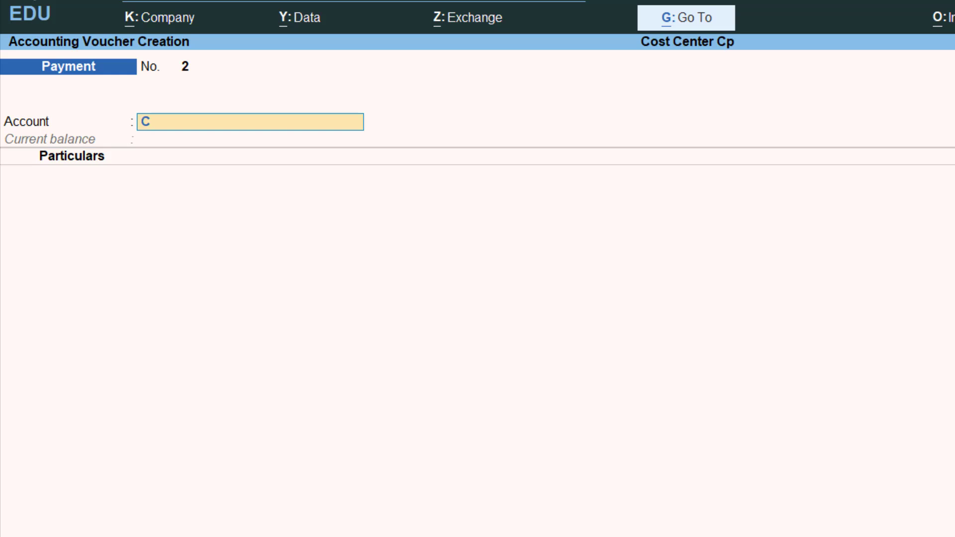
{"action": "key", "text": "Return"}
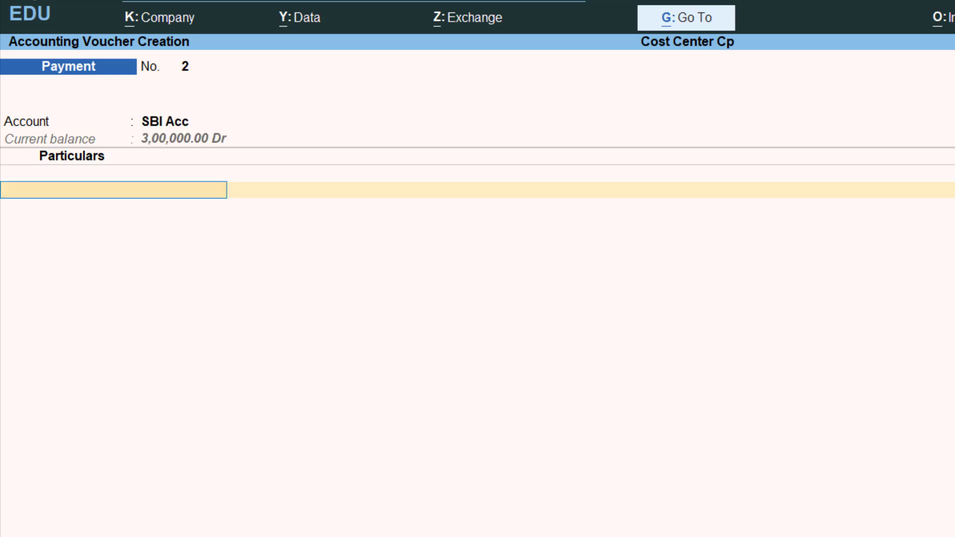
Enter Travelling Expenses as the payment's particulars with an amount of 200000.
{"action": "type", "text": "Tr"}
{"action": "key", "text": "Return"}
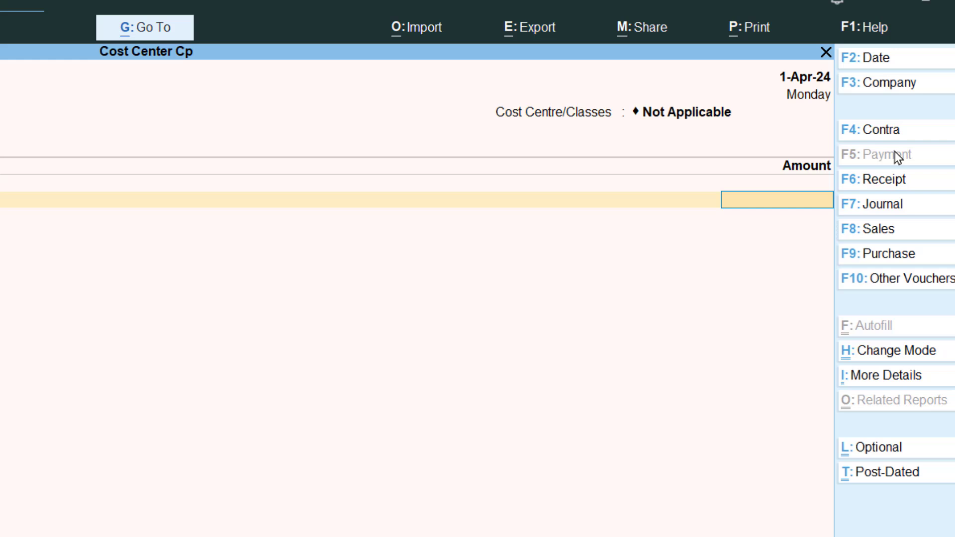
{"action": "type", "text": "200000"}
{"action": "key", "text": "Return"}
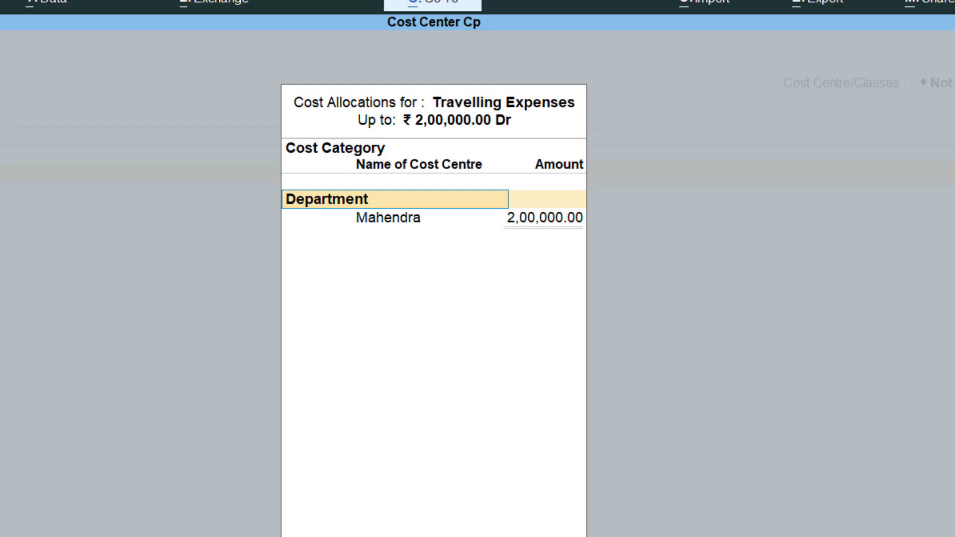
Allocate the full 2,00,000 of travelling expenses to Sales Team in the Department cost category.
{"action": "key", "text": "Return"}
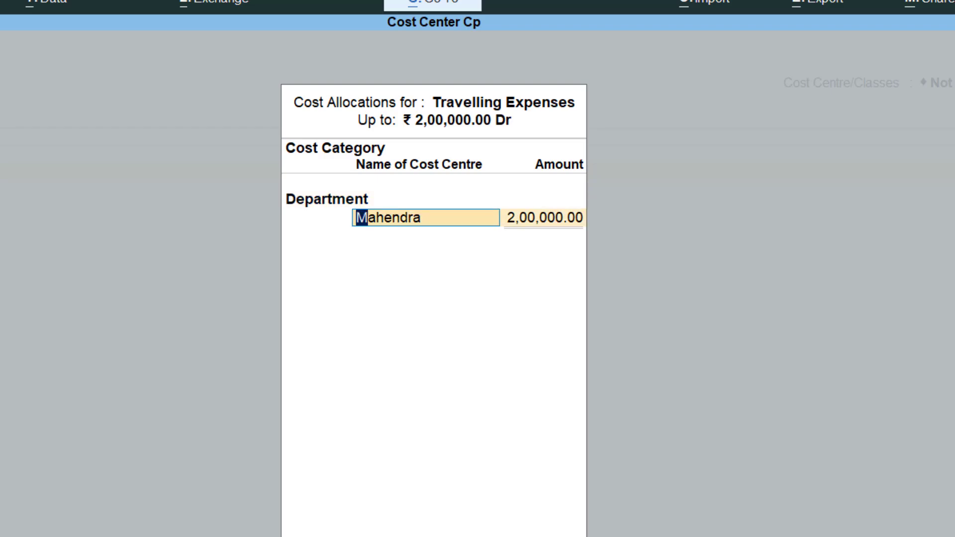
{"action": "type", "text": "Sale"}
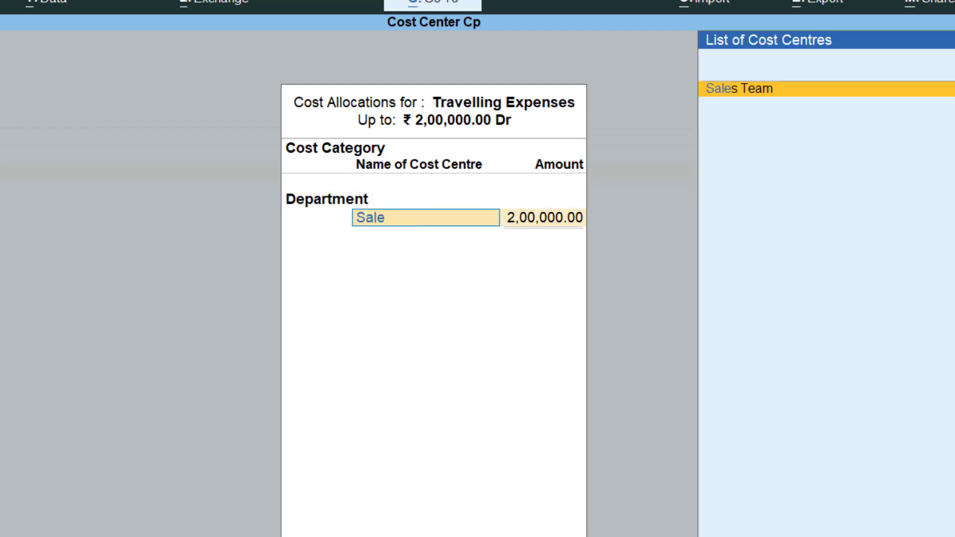
{"action": "key", "text": "Return"}
{"action": "key", "text": "Return"}
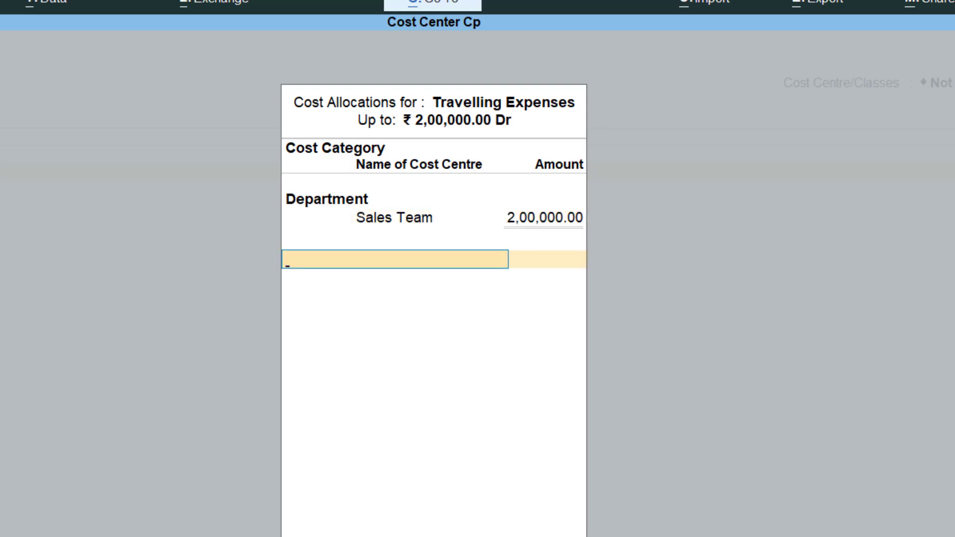
Add the Branch cost category, allocate 2,00,000 to Delhi, and complete the cost allocations.
{"action": "type", "text": "Br"}
{"action": "key", "text": "Return"}
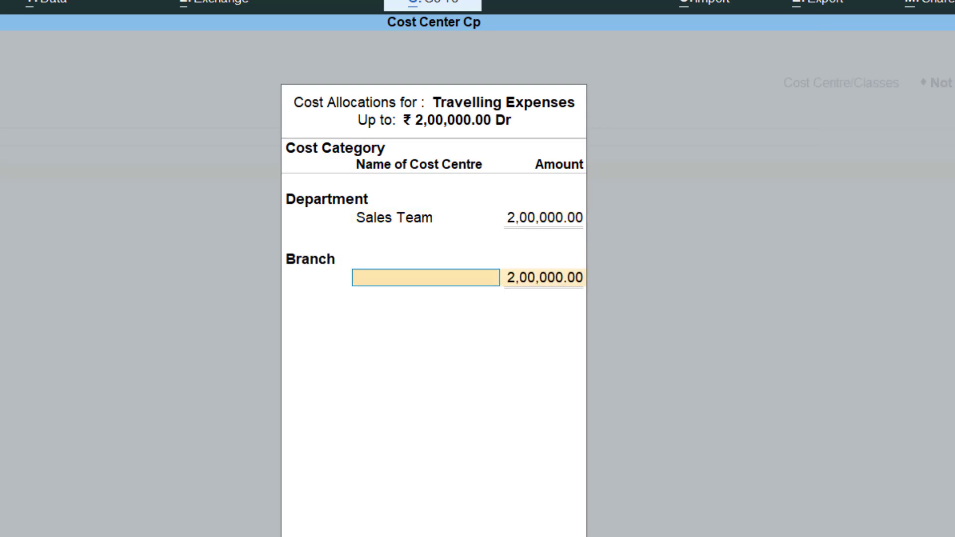
{"action": "type", "text": "De"}
{"action": "key", "text": "Return"}
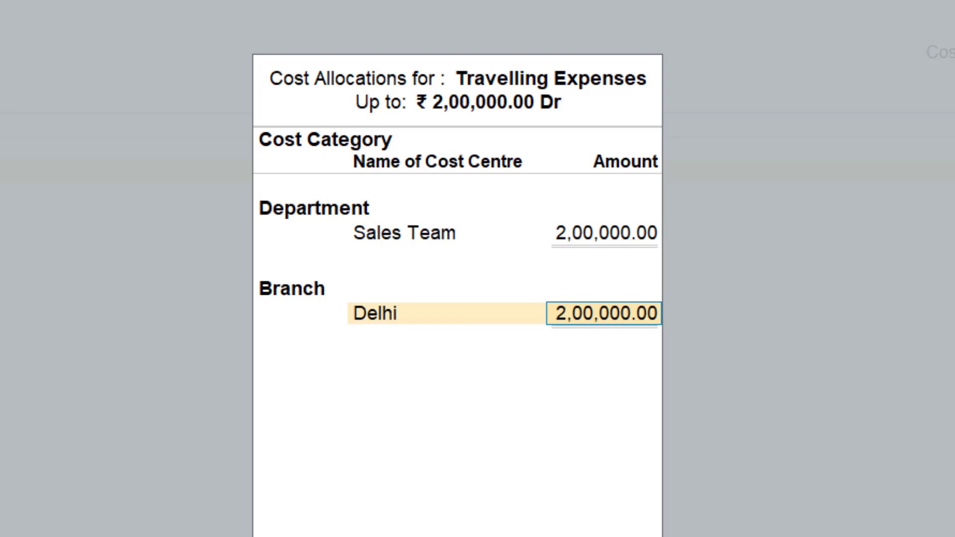
{"action": "key", "text": "Return"}
{"action": "key", "text": "Return"}
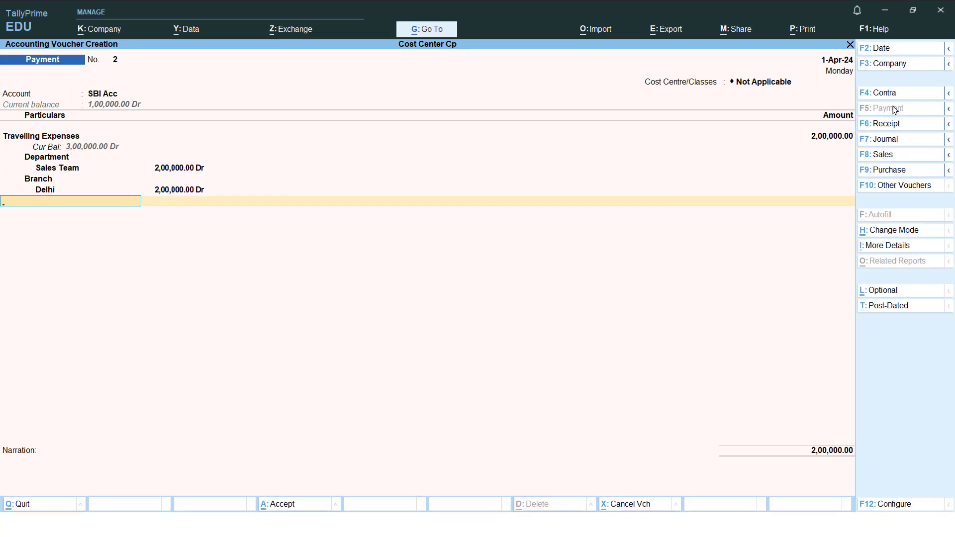
Fill in the bank allocation as a cheque with instrument number 254623, and save the payment voucher without a narration.
{"action": "key", "text": "Return"}
{"action": "key", "text": "Return"}
{"action": "key", "text": "Return"}
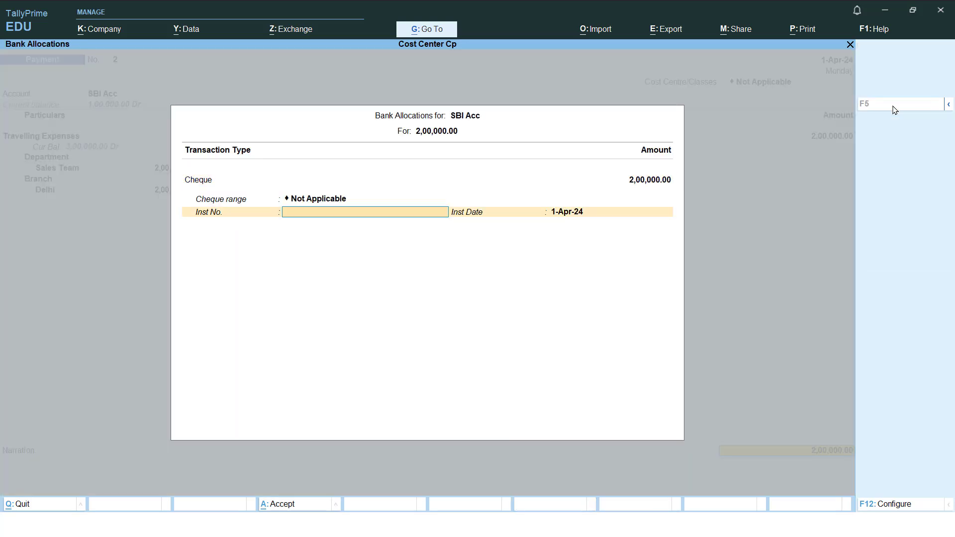
{"action": "type", "text": "254623"}
{"action": "key", "text": "Return"}
{"action": "key", "text": "Return"}
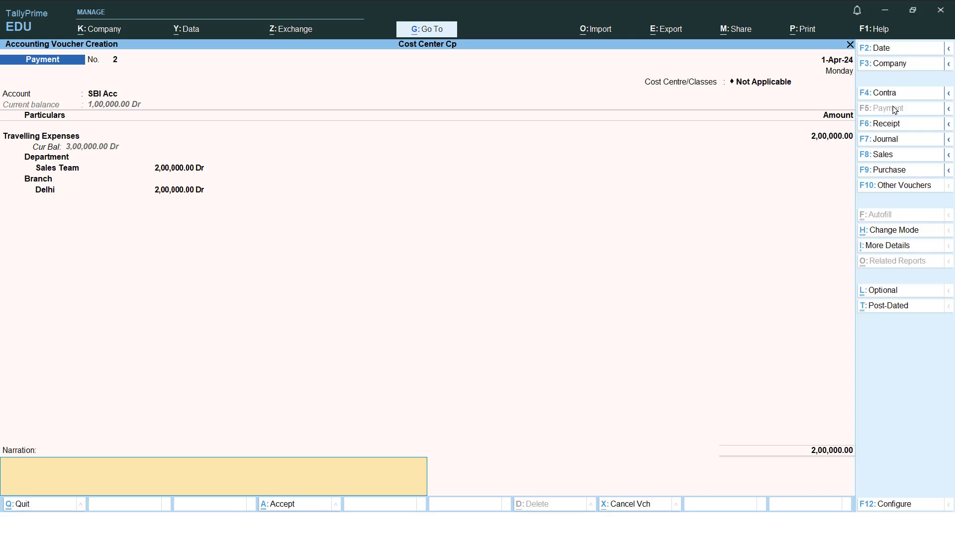
{"action": "key", "text": "Return"}
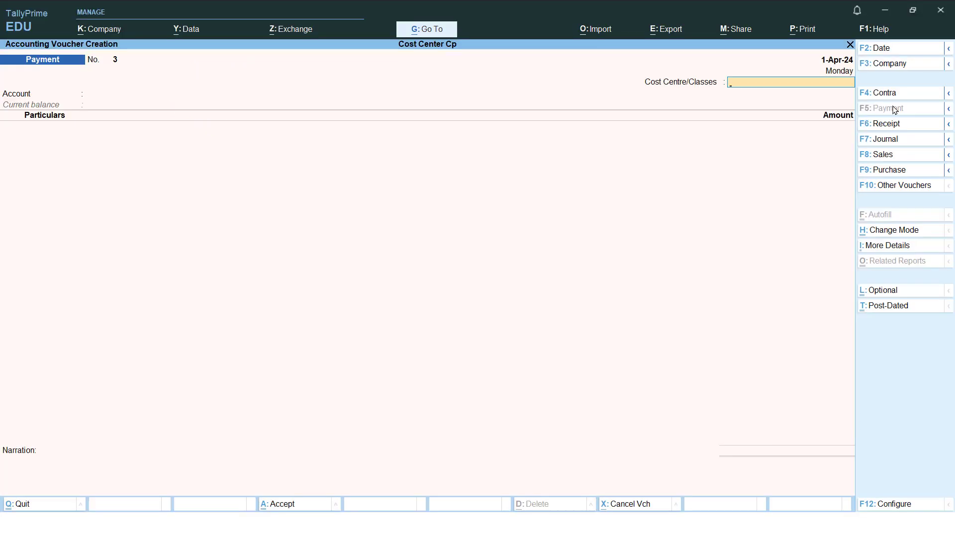
Leave voucher creation, switch to the PowerPoint slide show and advance to the closing slide.
{"action": "key", "text": "Escape"}
{"action": "key", "text": "alt+Tab"}
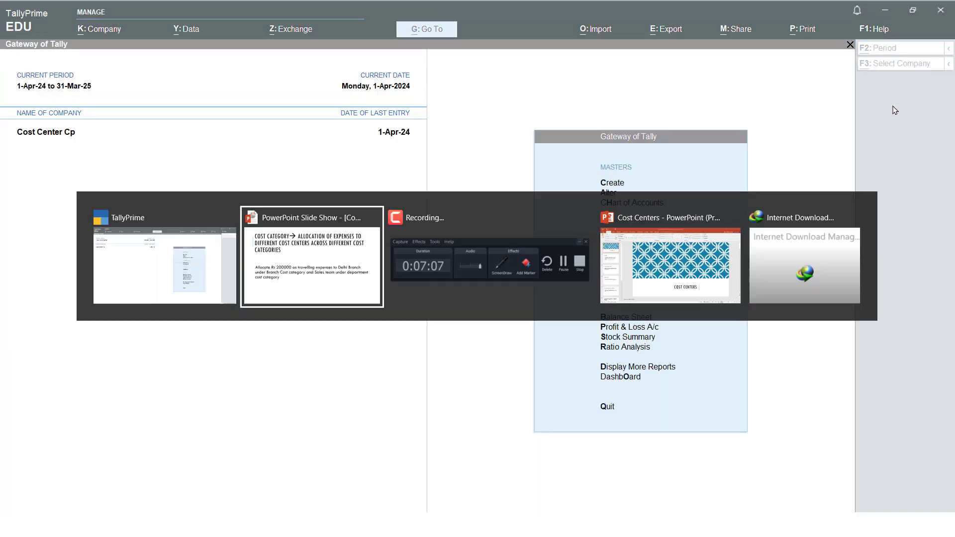
{"action": "key", "text": "Right"}
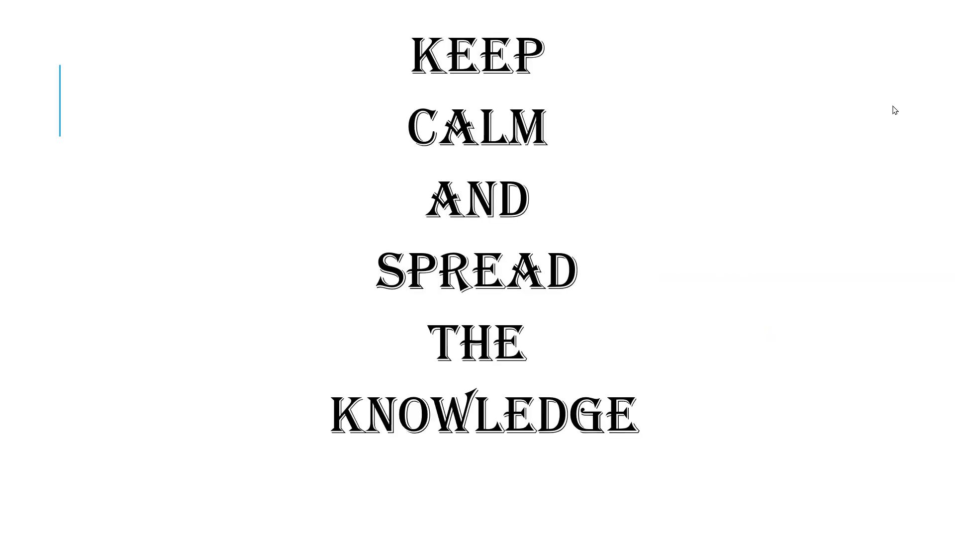